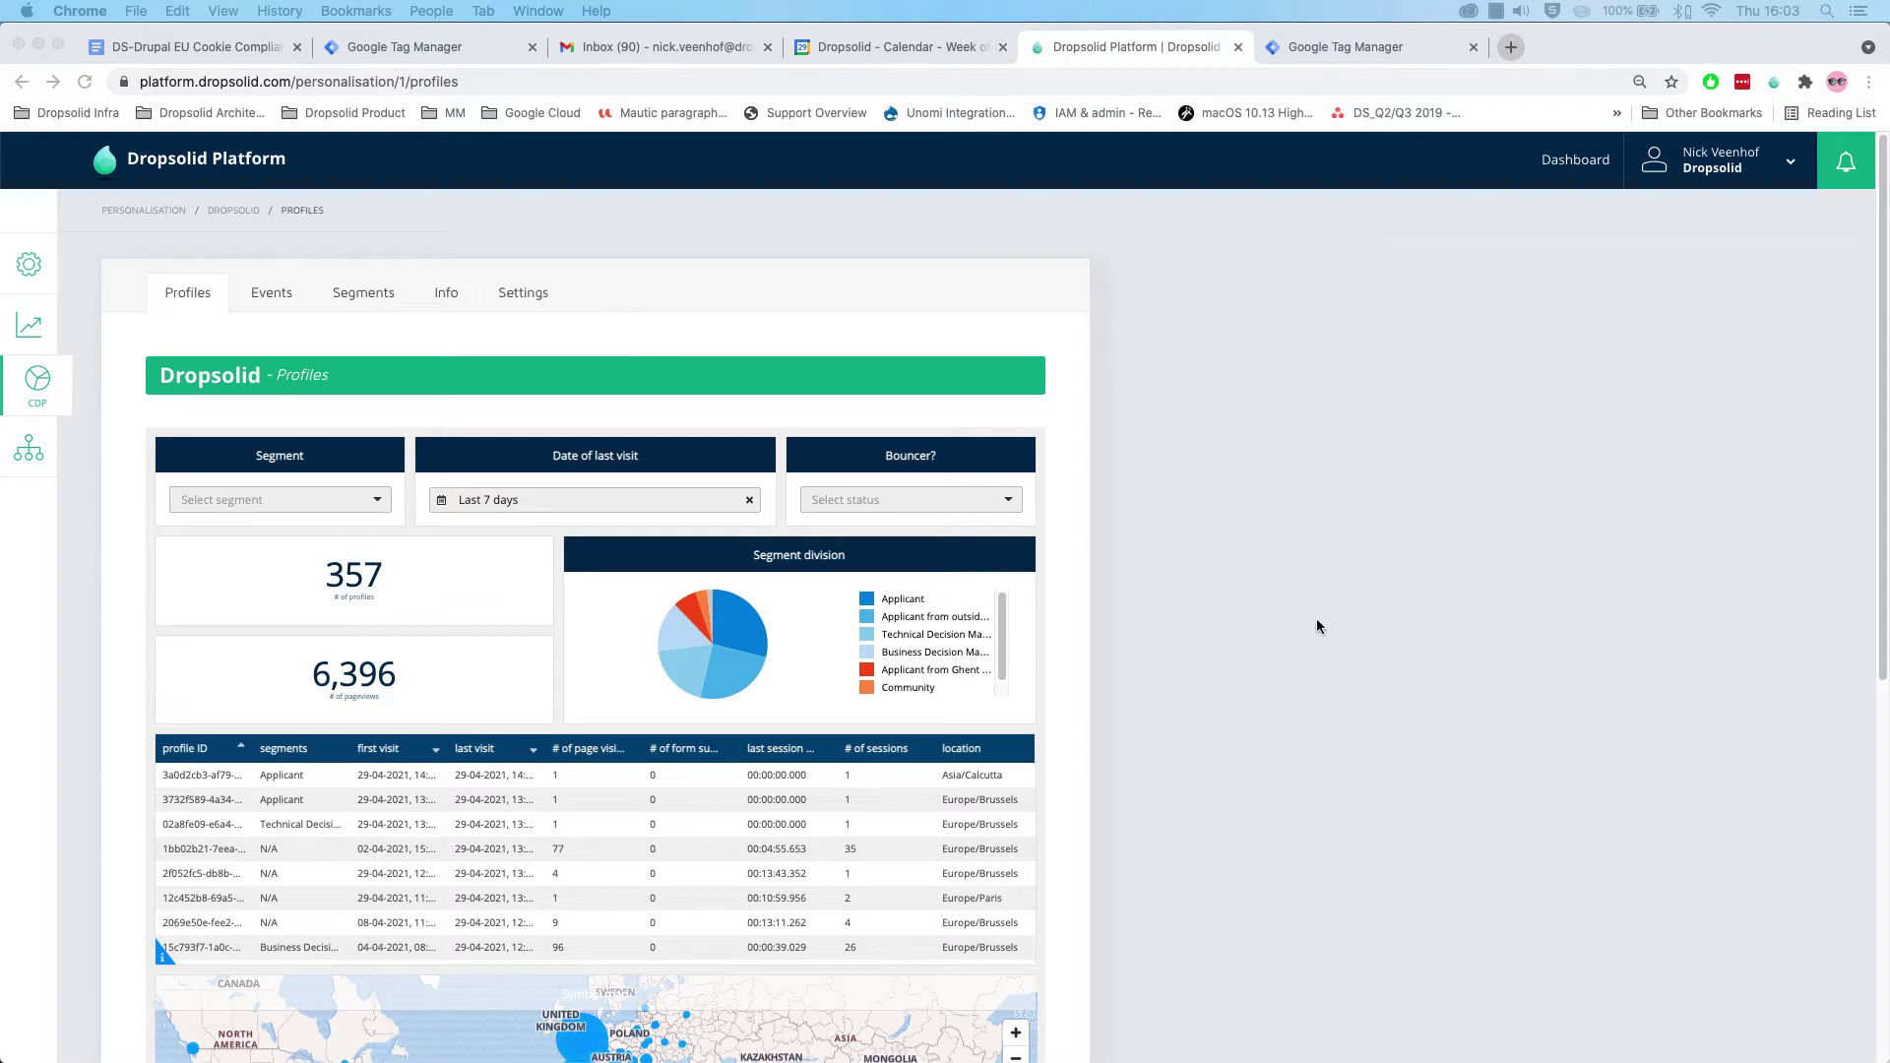
# Review the Dropsolid Personalisation tag among the Google Tag Manager container's tags.
pyautogui.scroll(-2, 1329, 581)
pyautogui.scroll(2, 1330, 581)
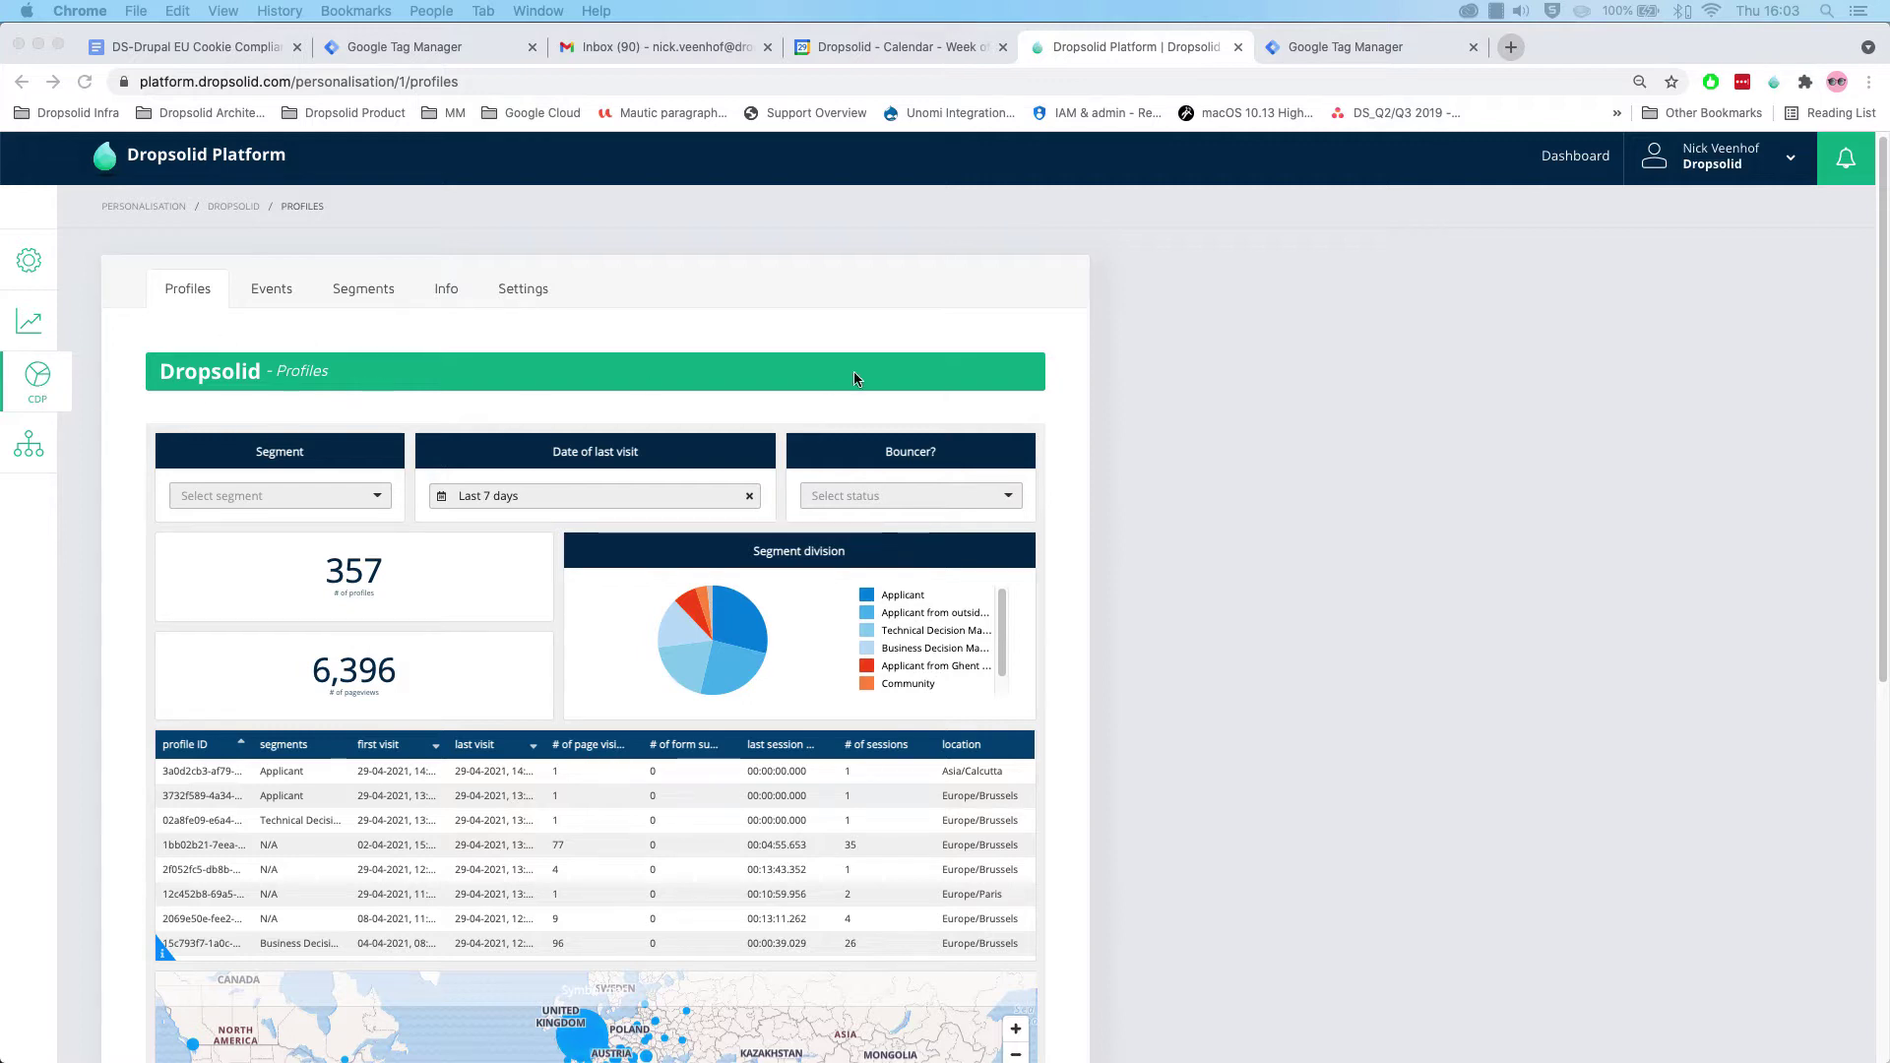
pyautogui.click(1324, 49)
pyautogui.click(55, 219)
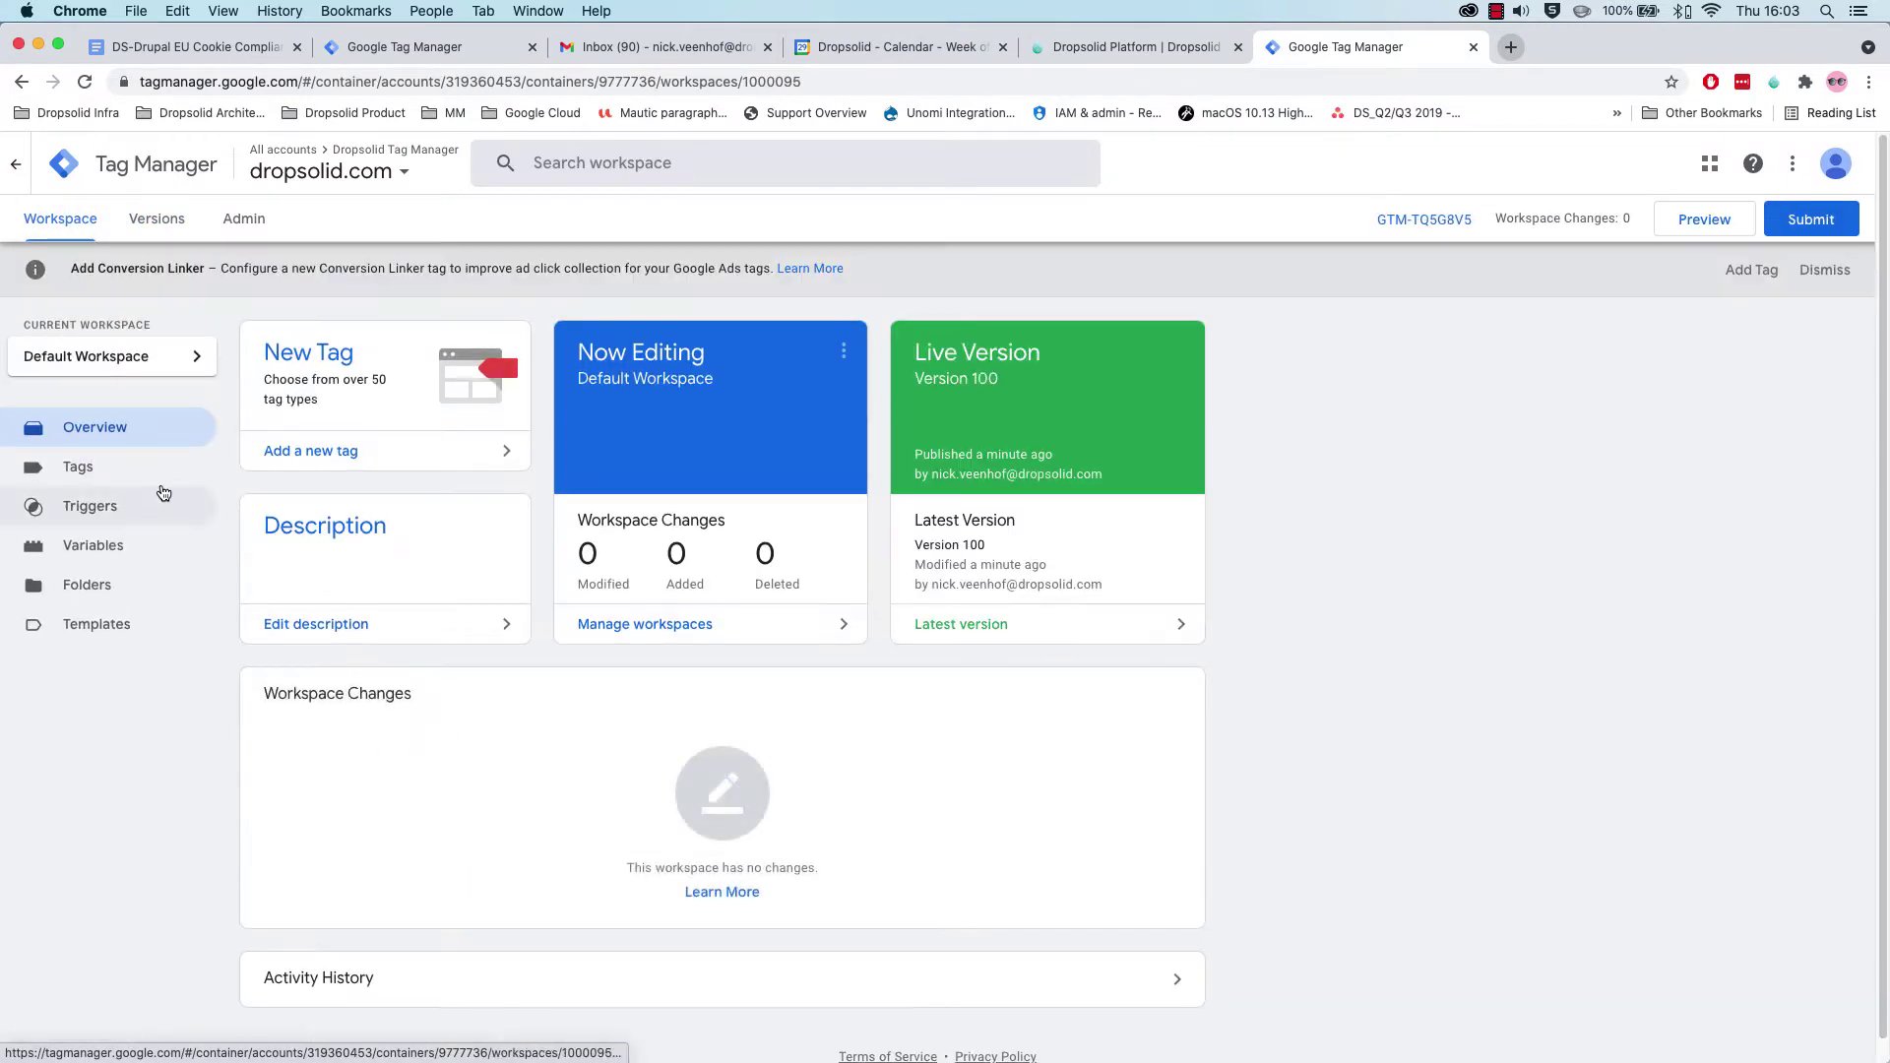
pyautogui.click(153, 470)
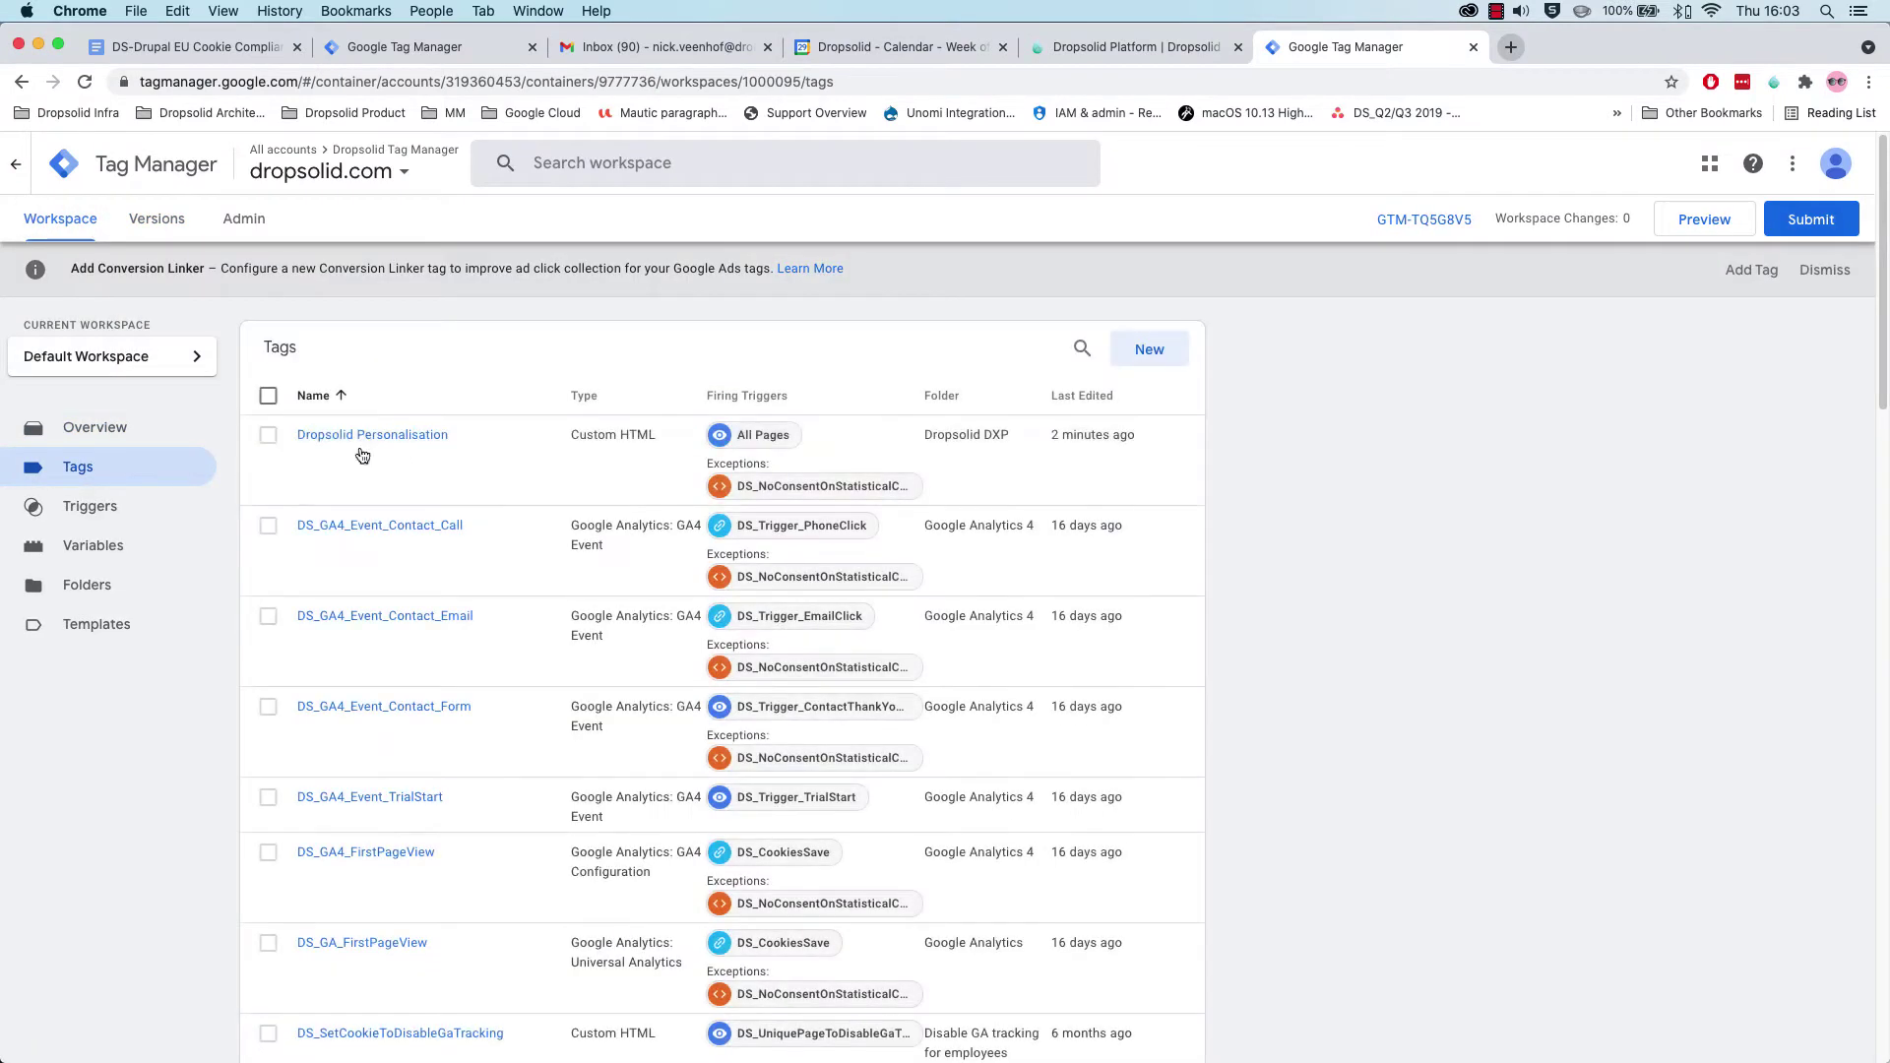
pyautogui.click(435, 436)
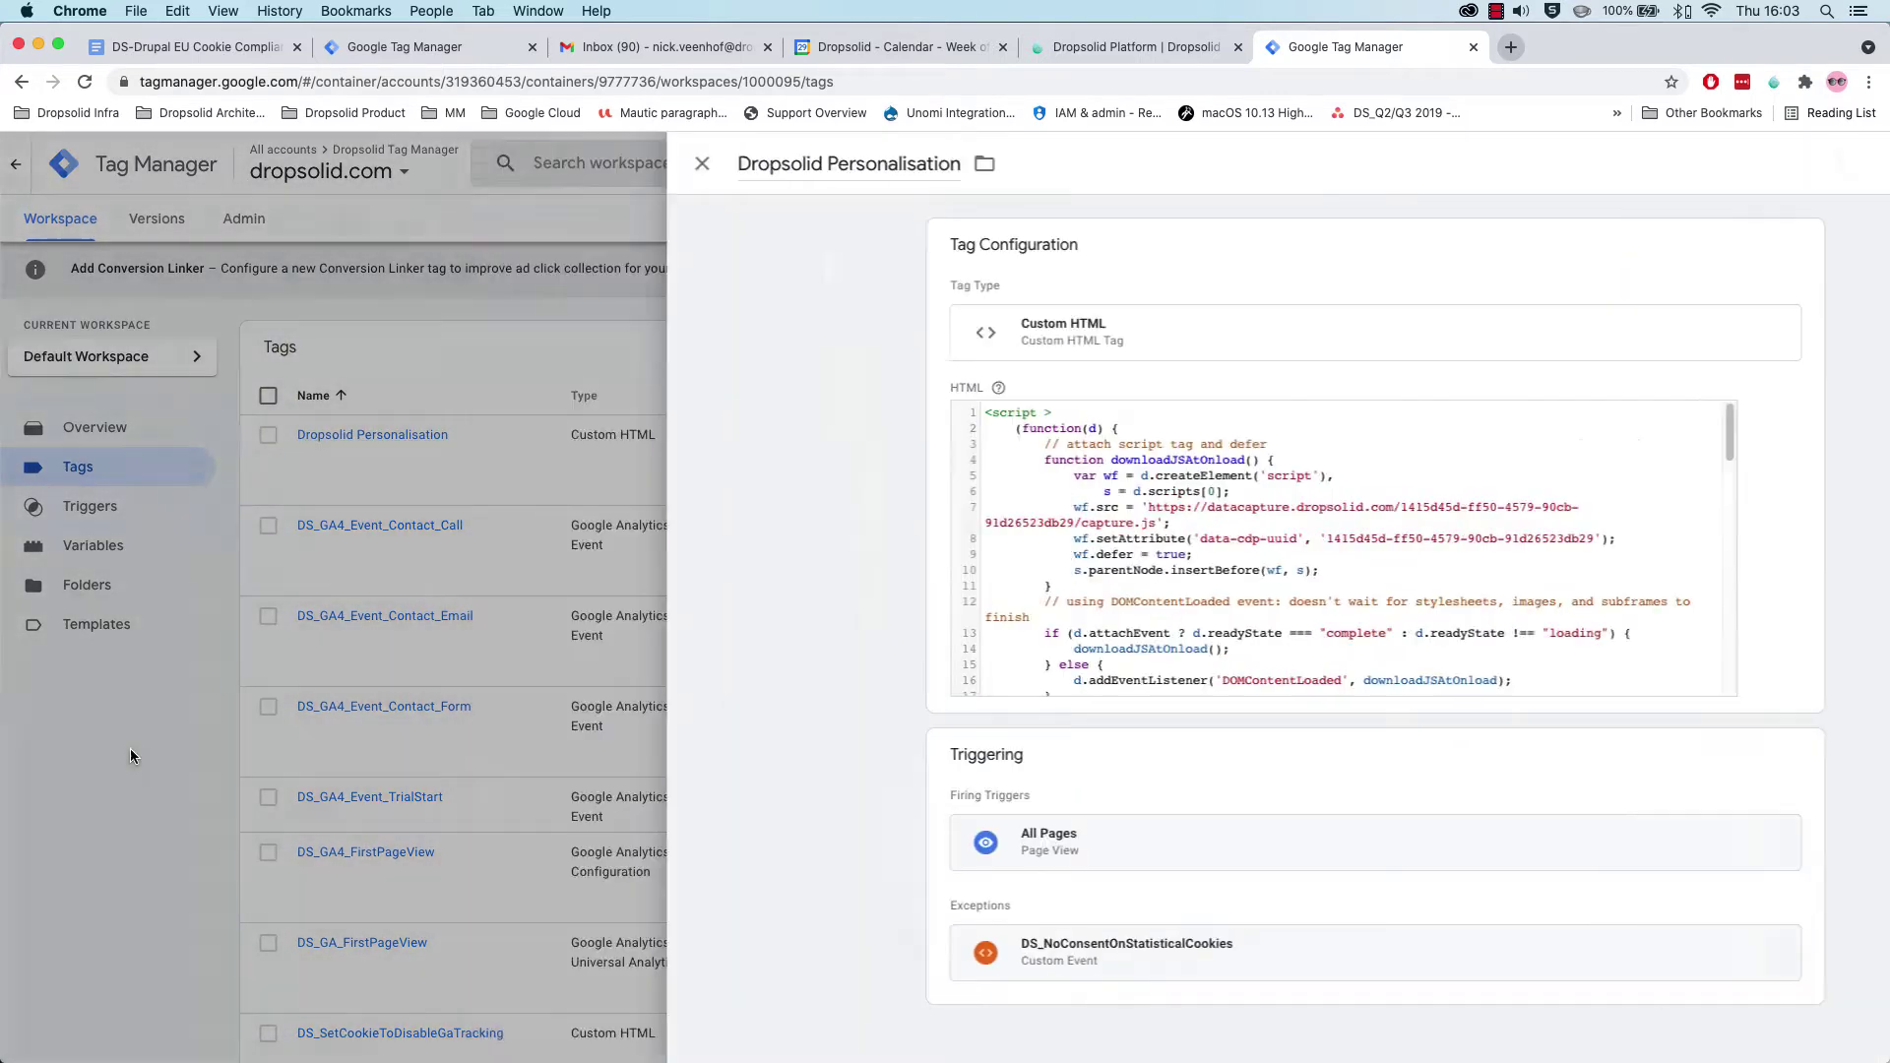
pyautogui.click(130, 748)
# Check the CDP capture script snippets under Info > Capture, then return to the CDP Settings.
pyautogui.click(1121, 49)
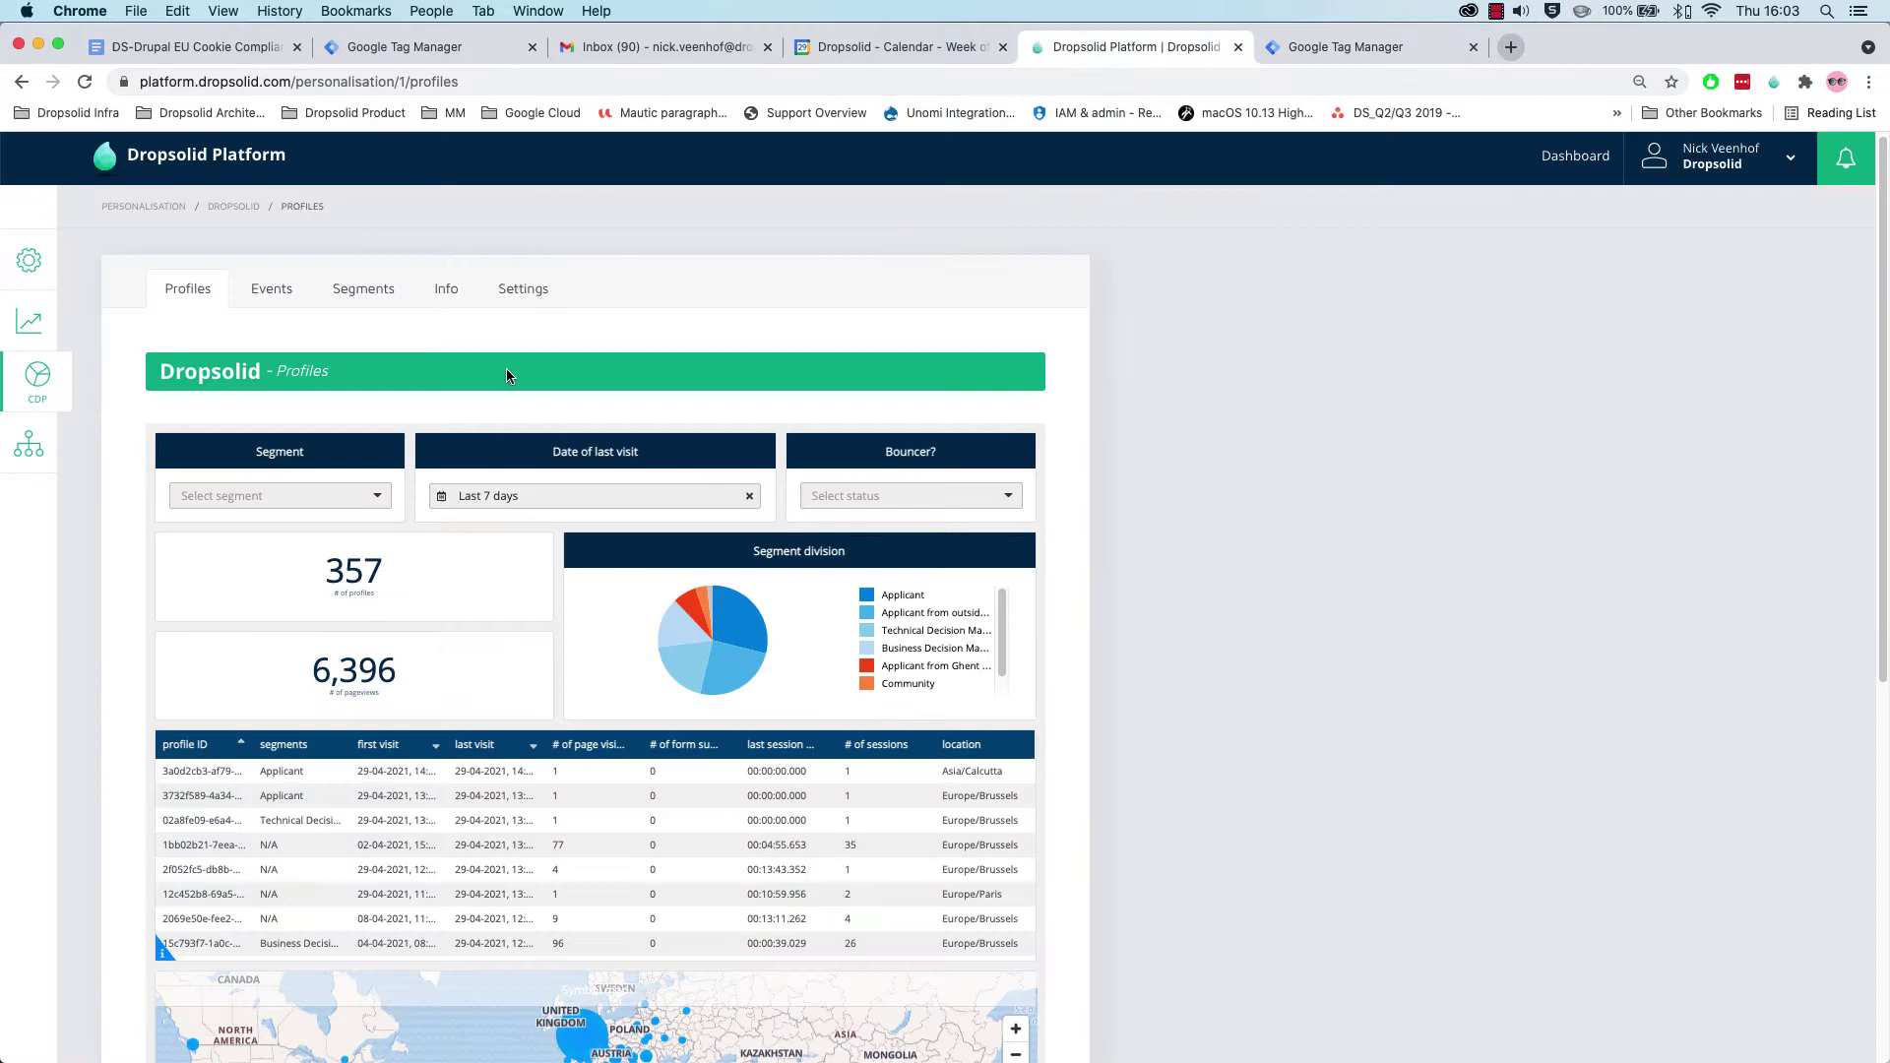
pyautogui.click(529, 287)
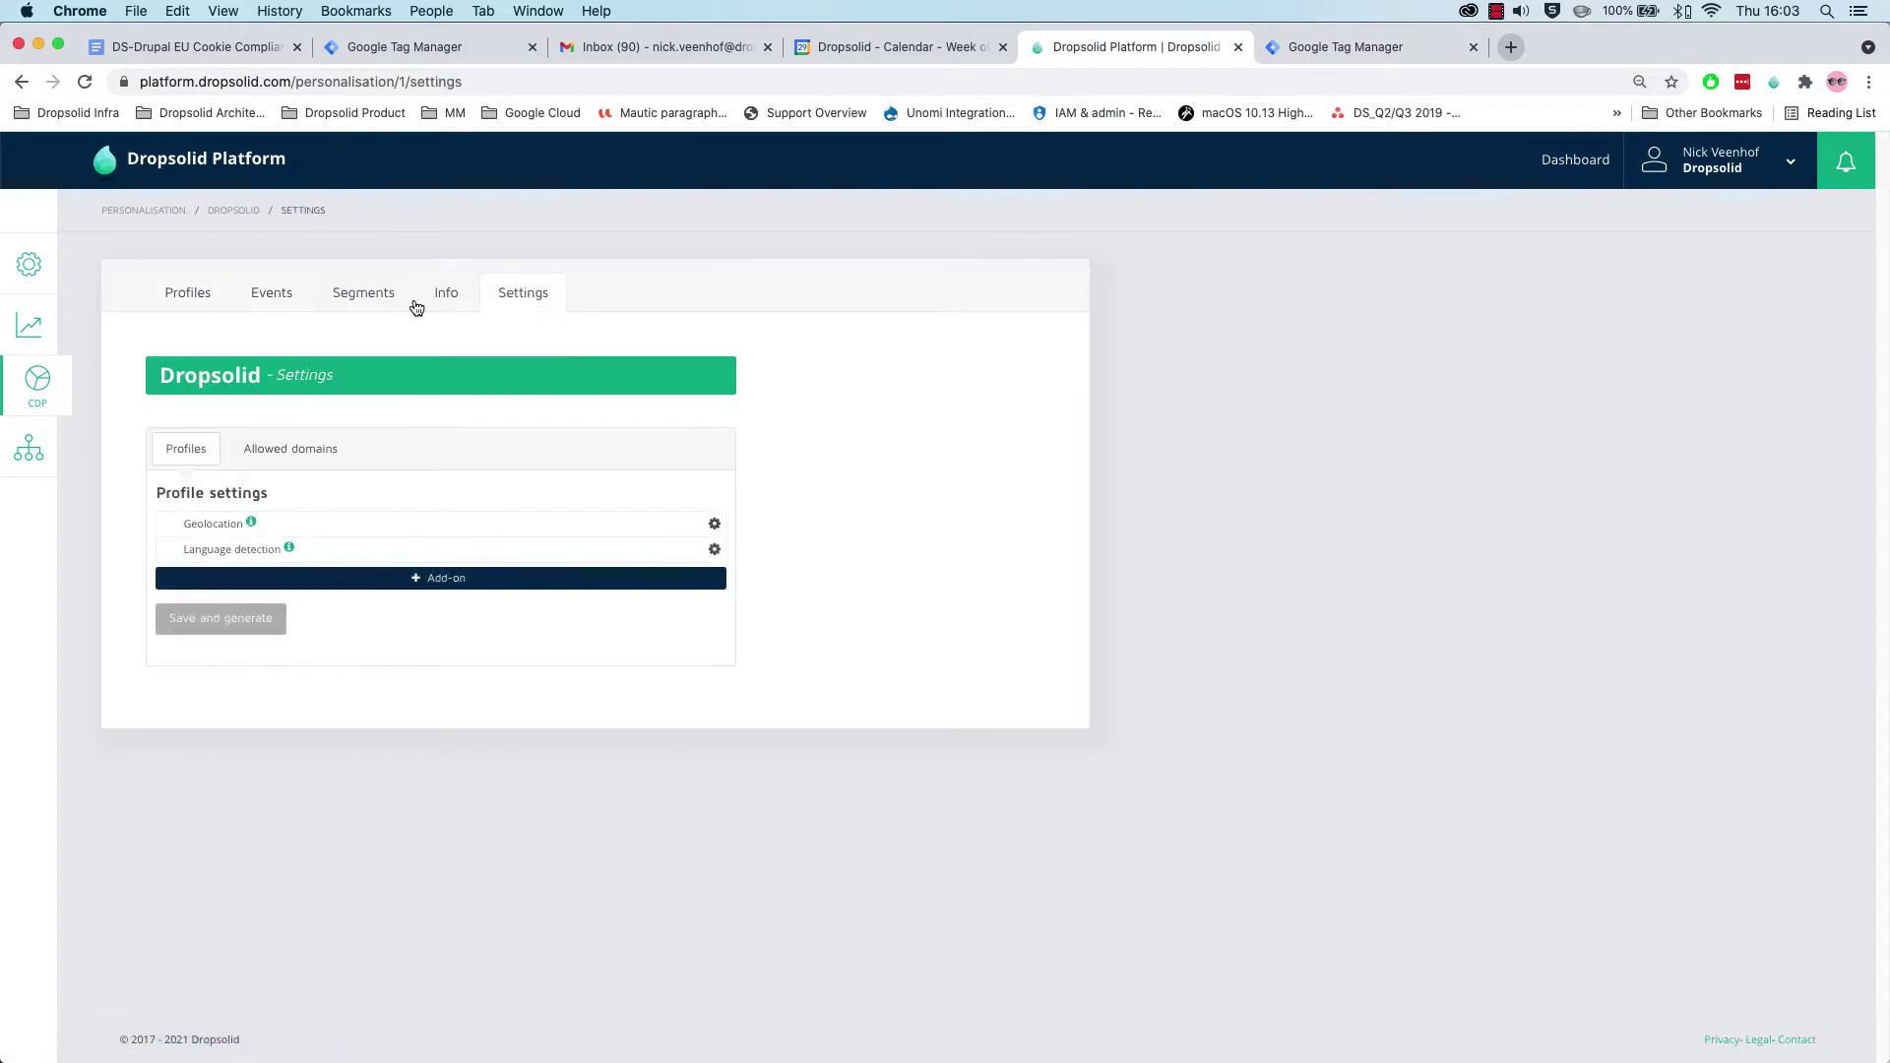
pyautogui.click(440, 303)
pyautogui.click(278, 454)
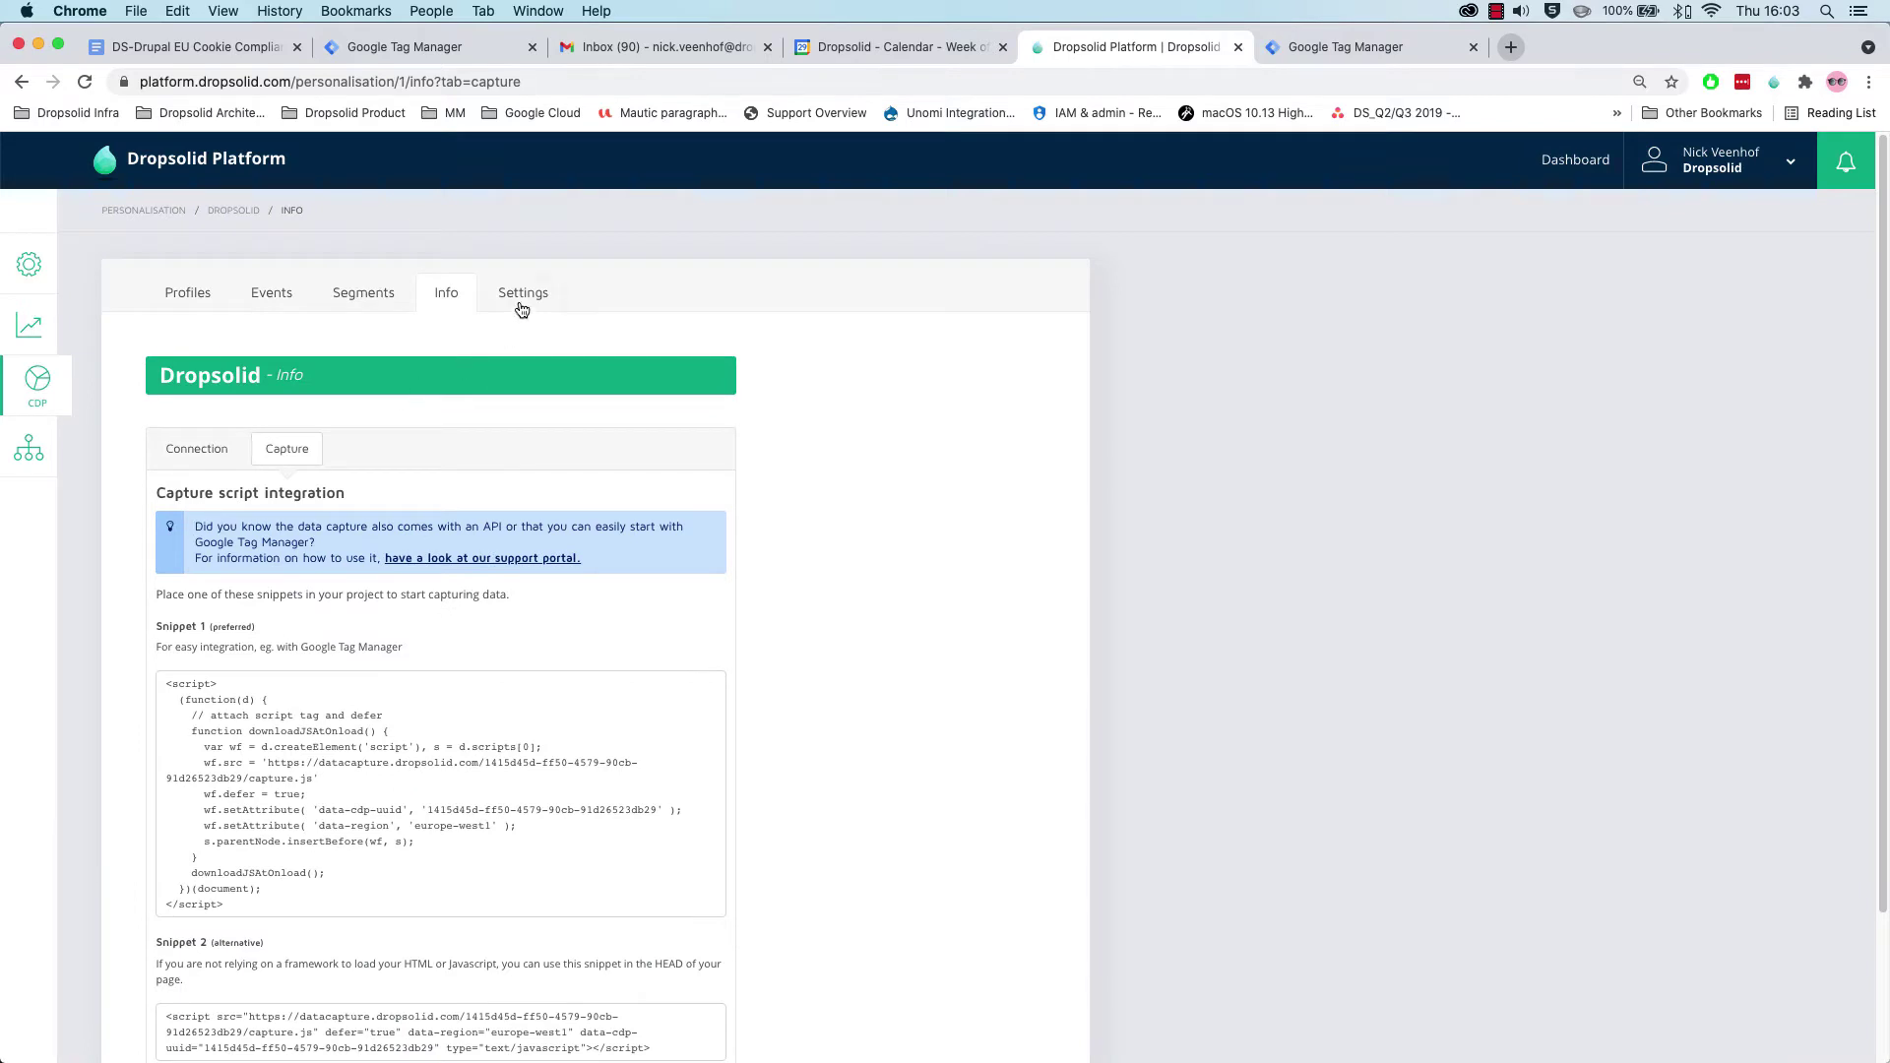
pyautogui.click(522, 310)
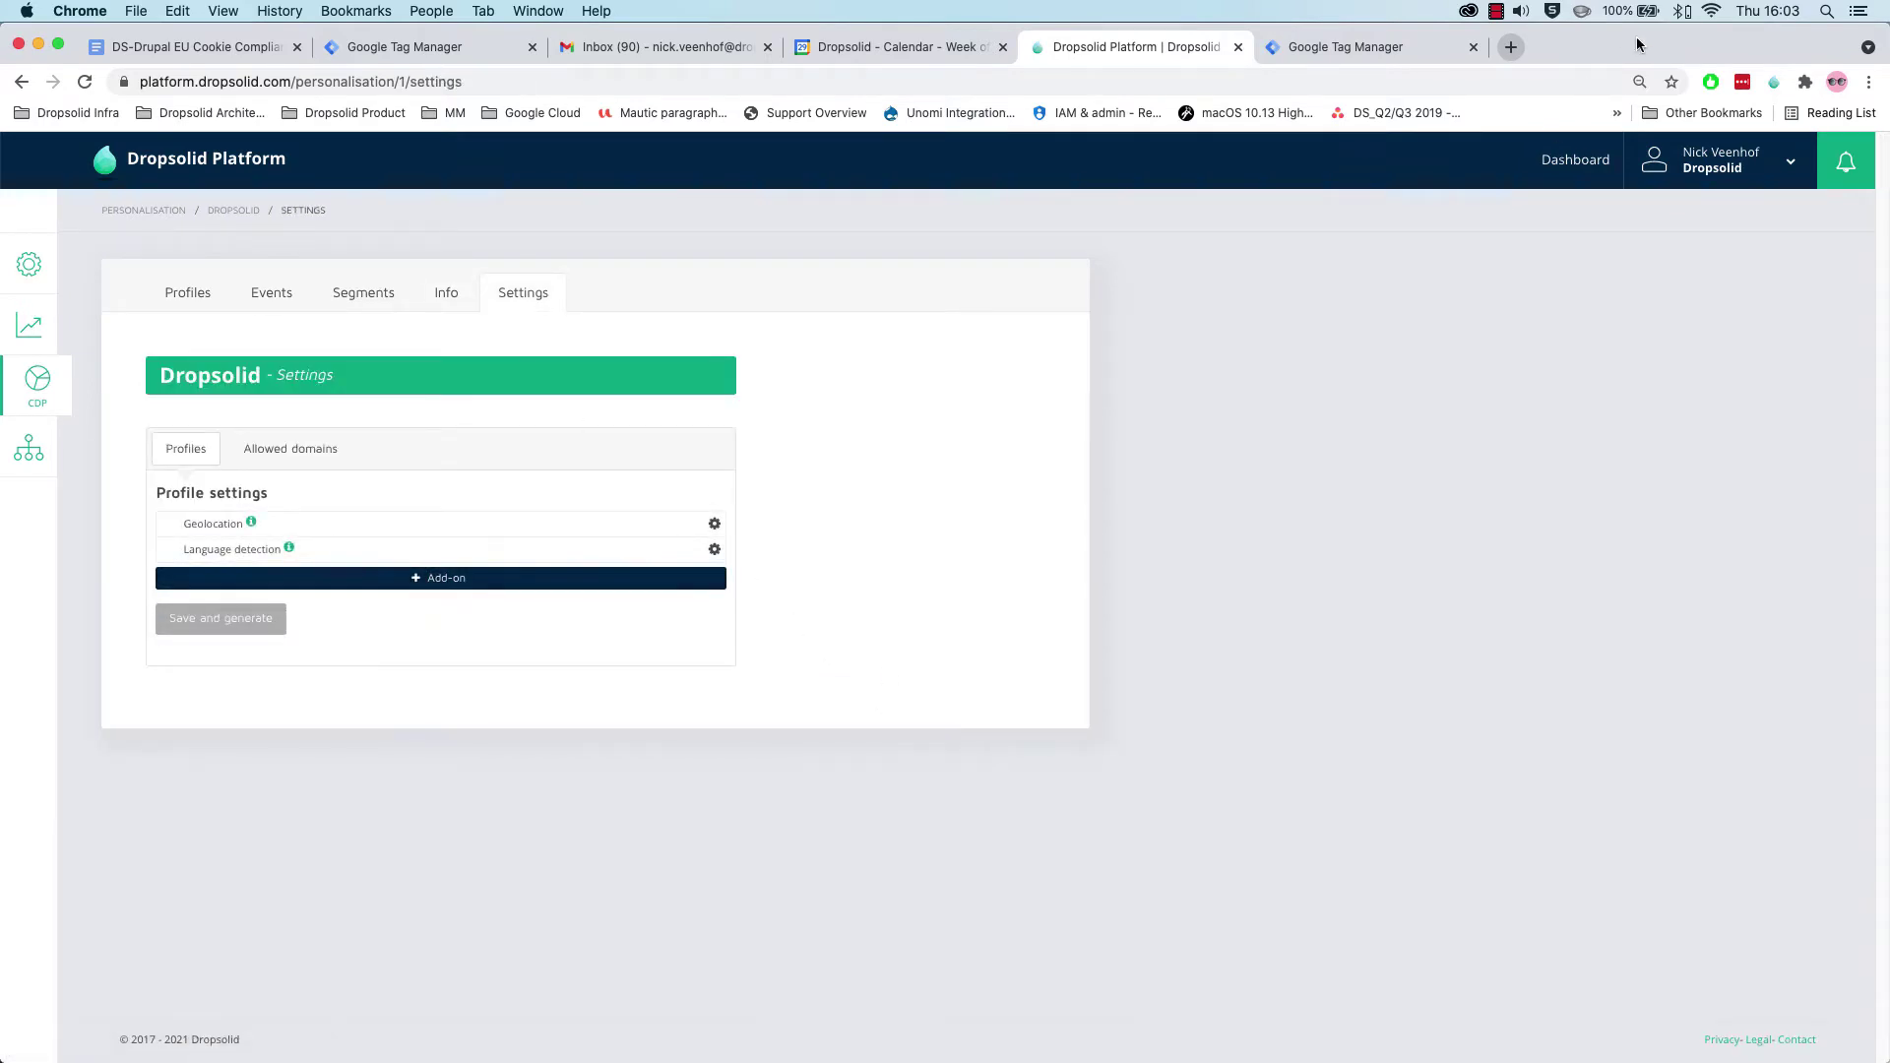
# Open Google Analytics in a new browser tab.
pyautogui.click(1518, 45)
pyautogui.write('anal')
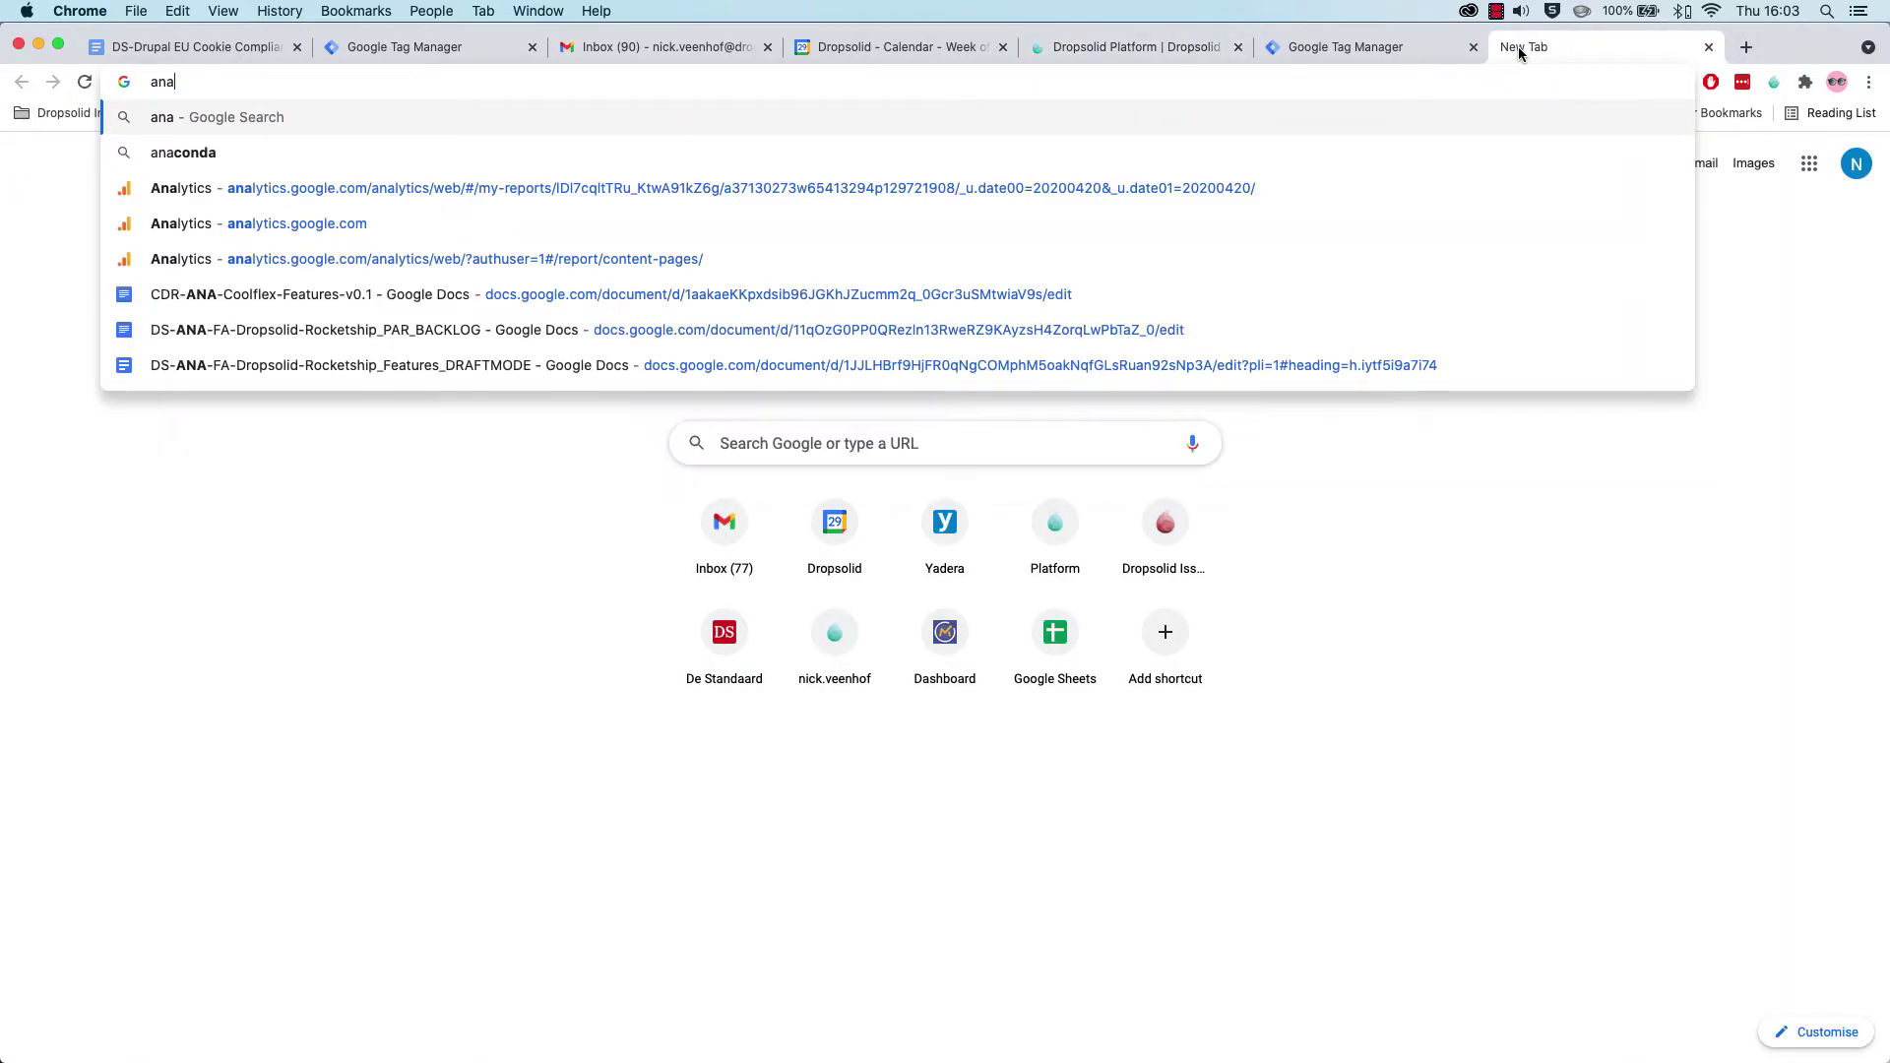
pyautogui.press('Down')
pyautogui.press('Down')
pyautogui.press('Down')
pyautogui.press('Down')
pyautogui.press('Down')
pyautogui.press('Down')
pyautogui.press('Return')
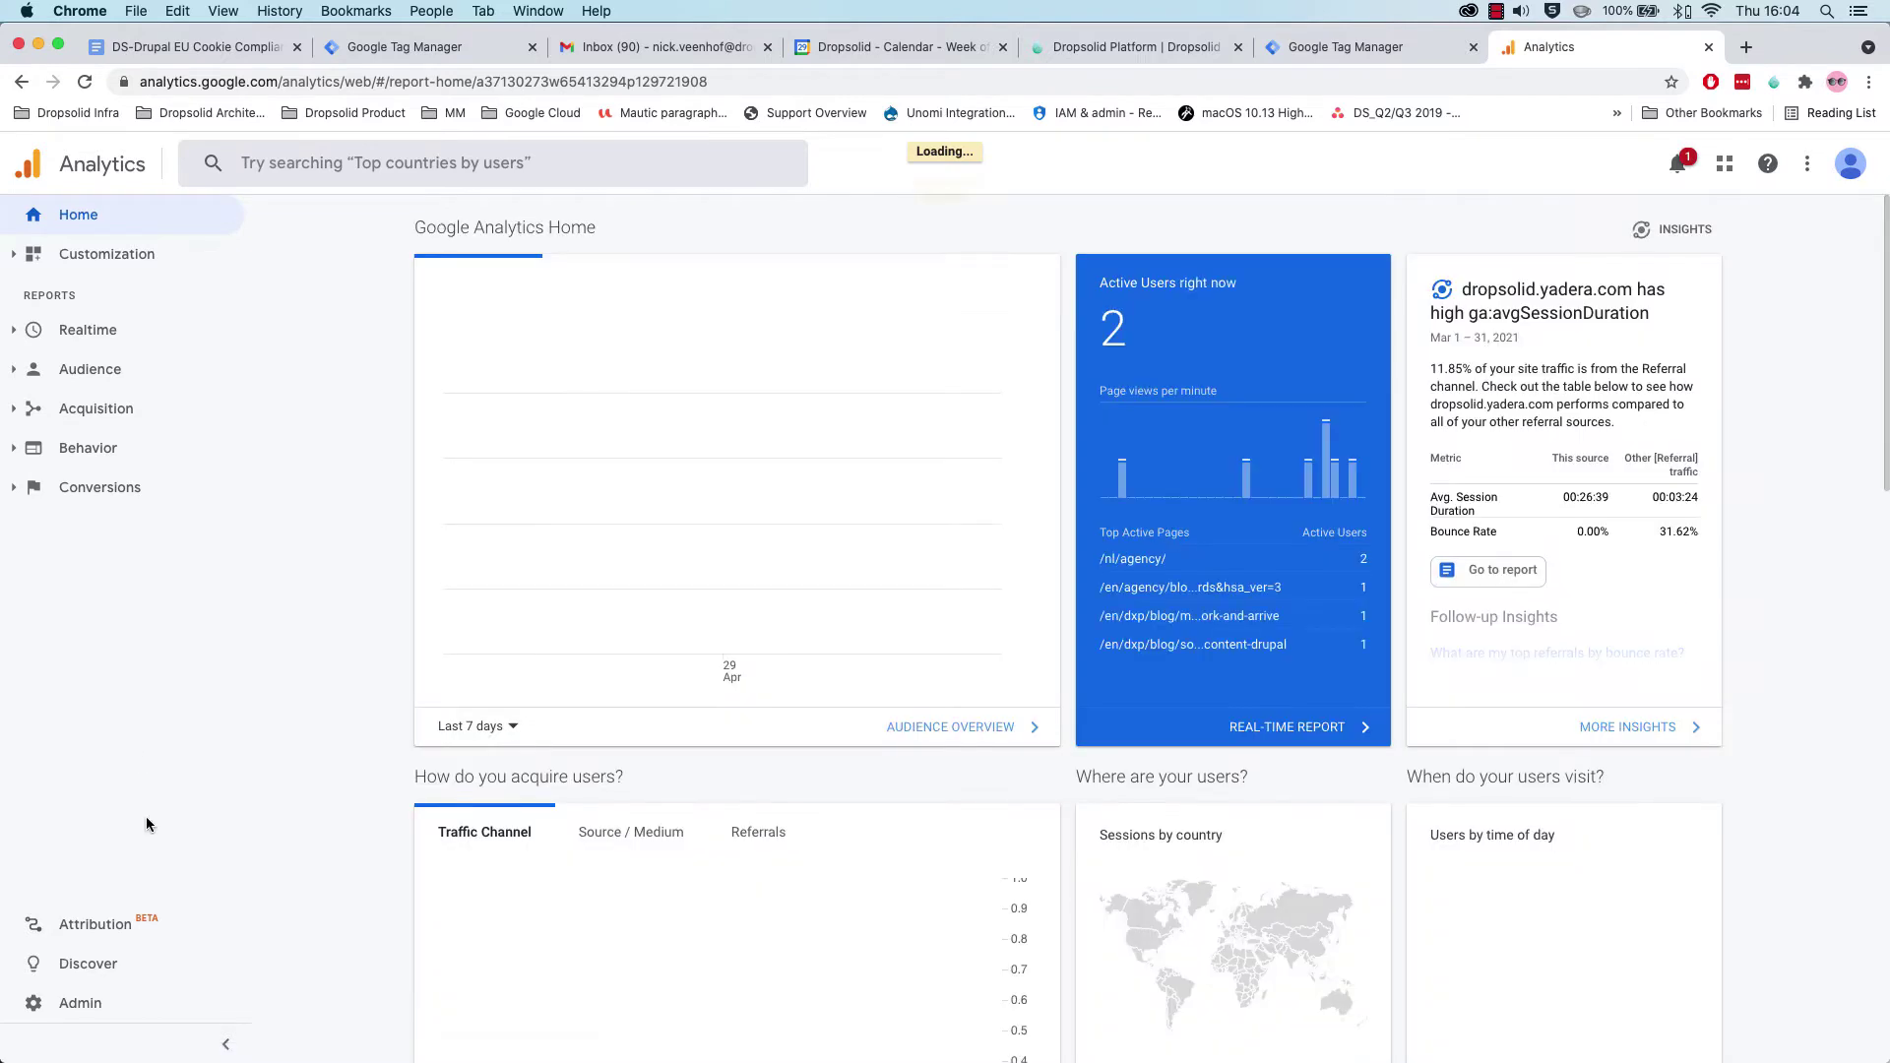
# Review the property's custom dimensions, then return to the home report and expand Customization.
pyautogui.click(73, 1002)
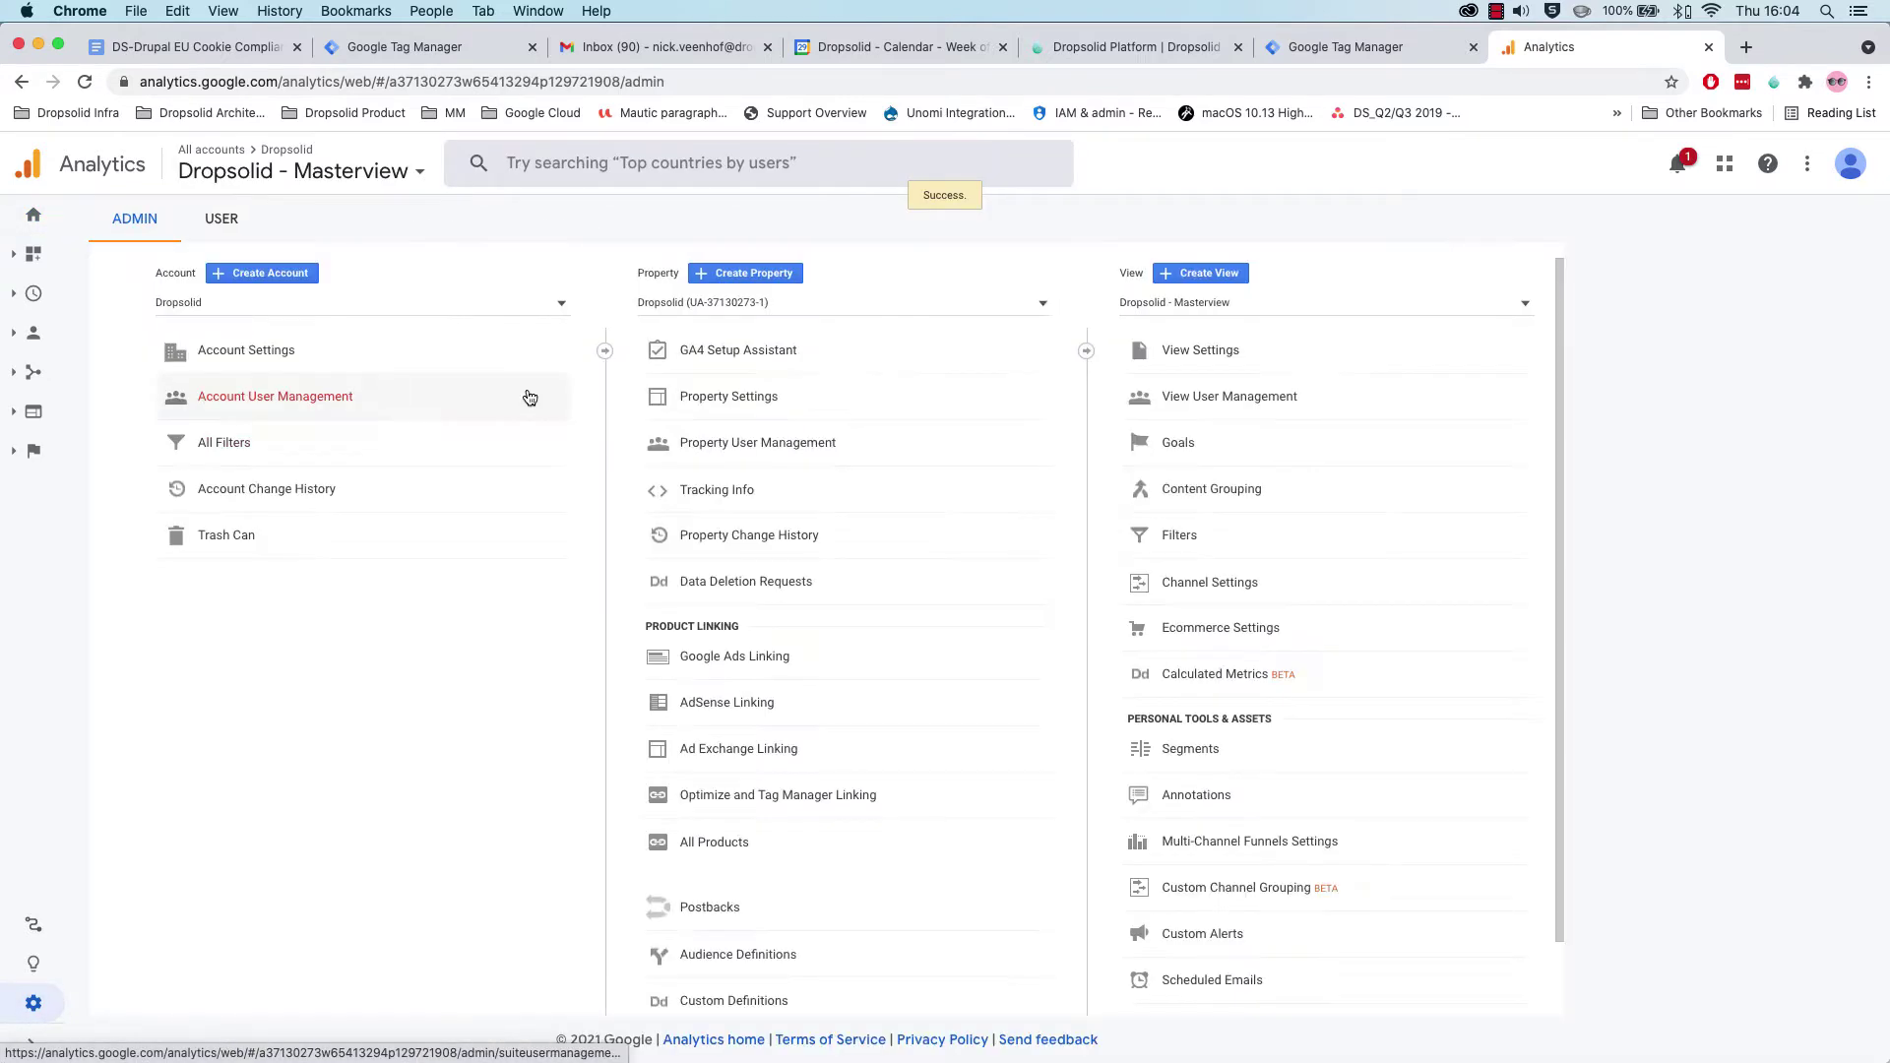
pyautogui.scroll(-2, 739, 856)
pyautogui.click(731, 919)
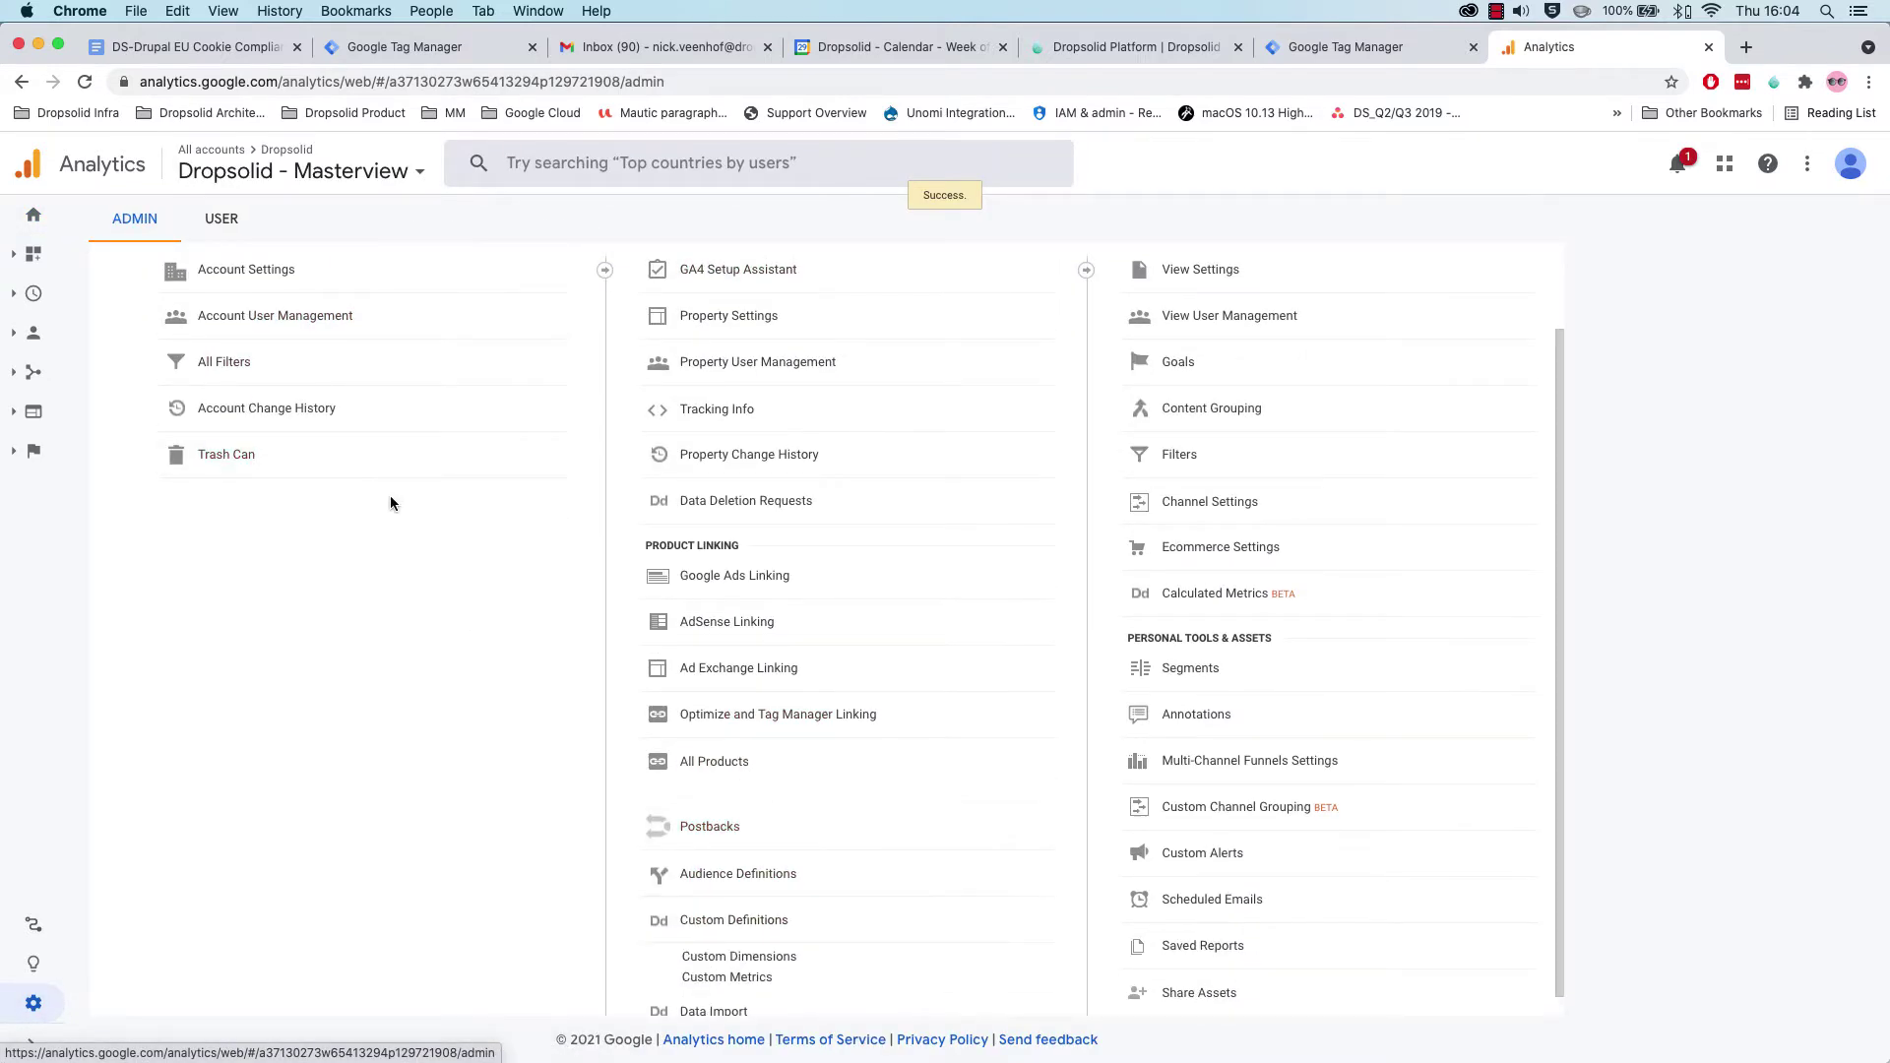
pyautogui.click(726, 972)
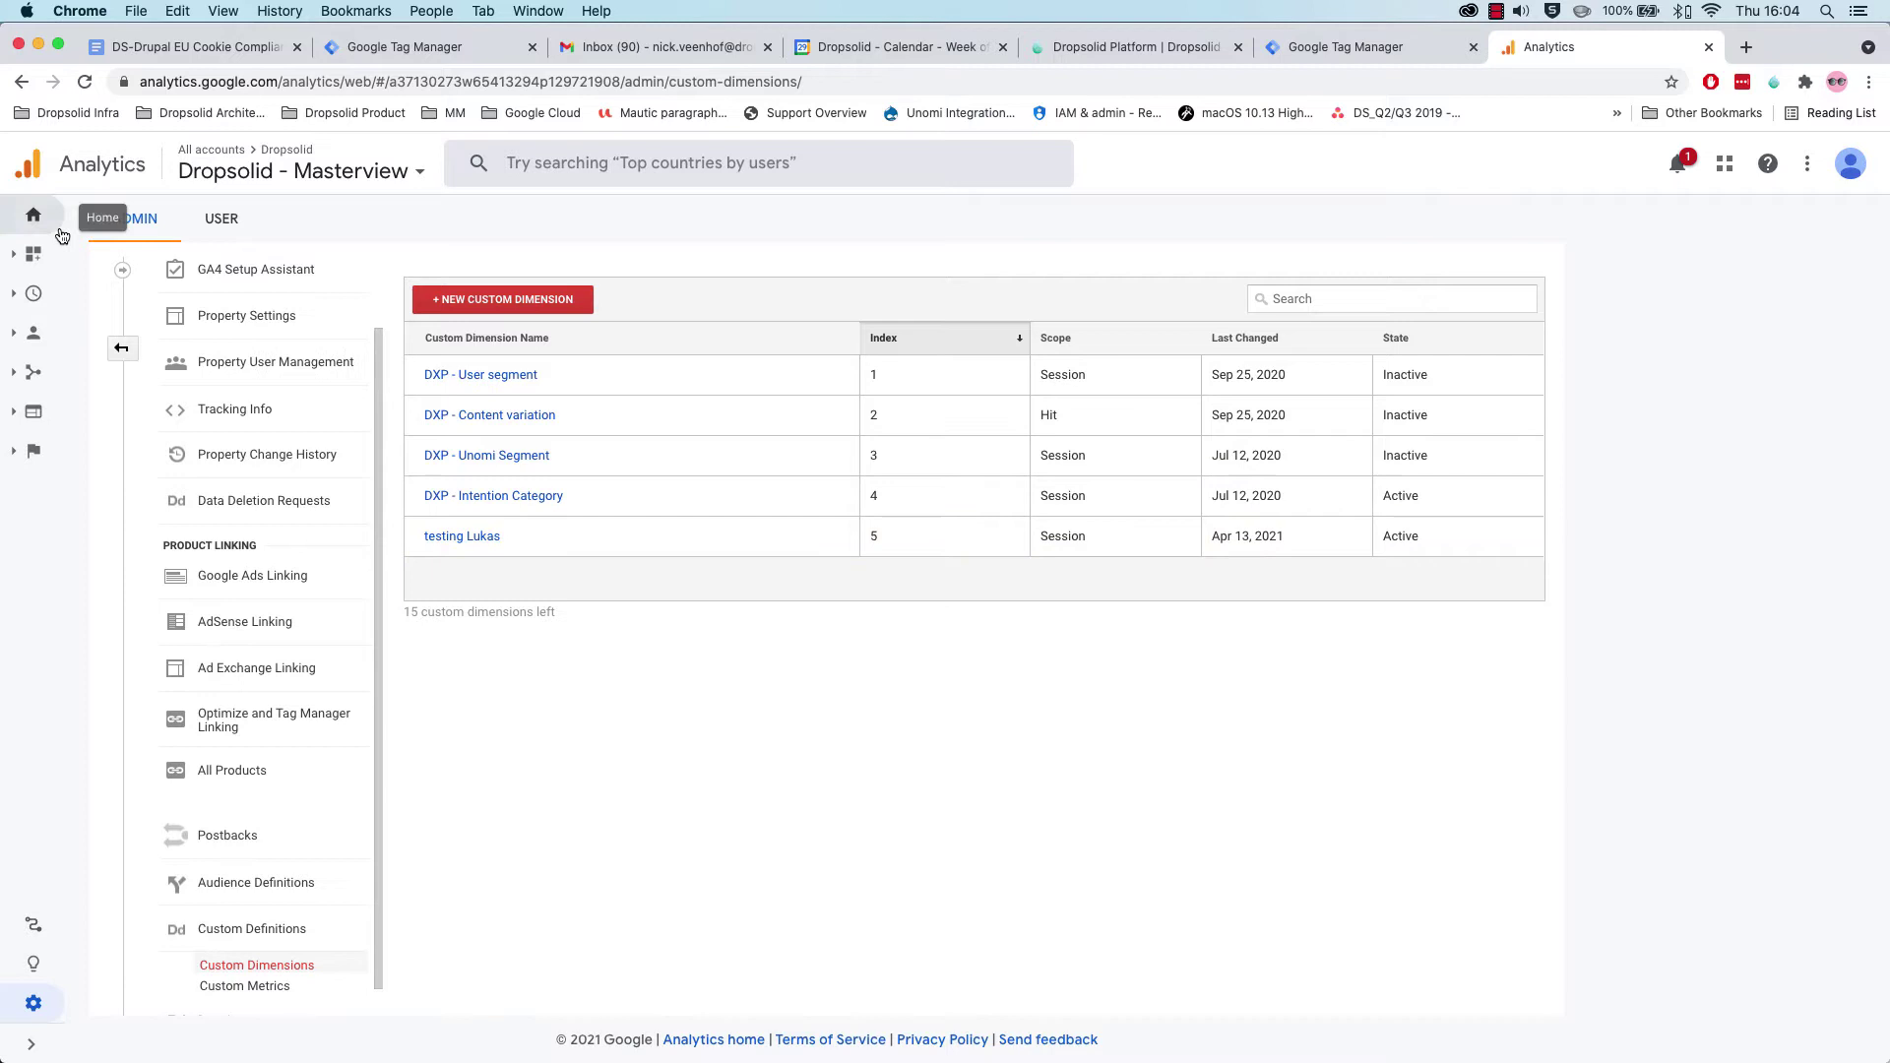
pyautogui.click(34, 221)
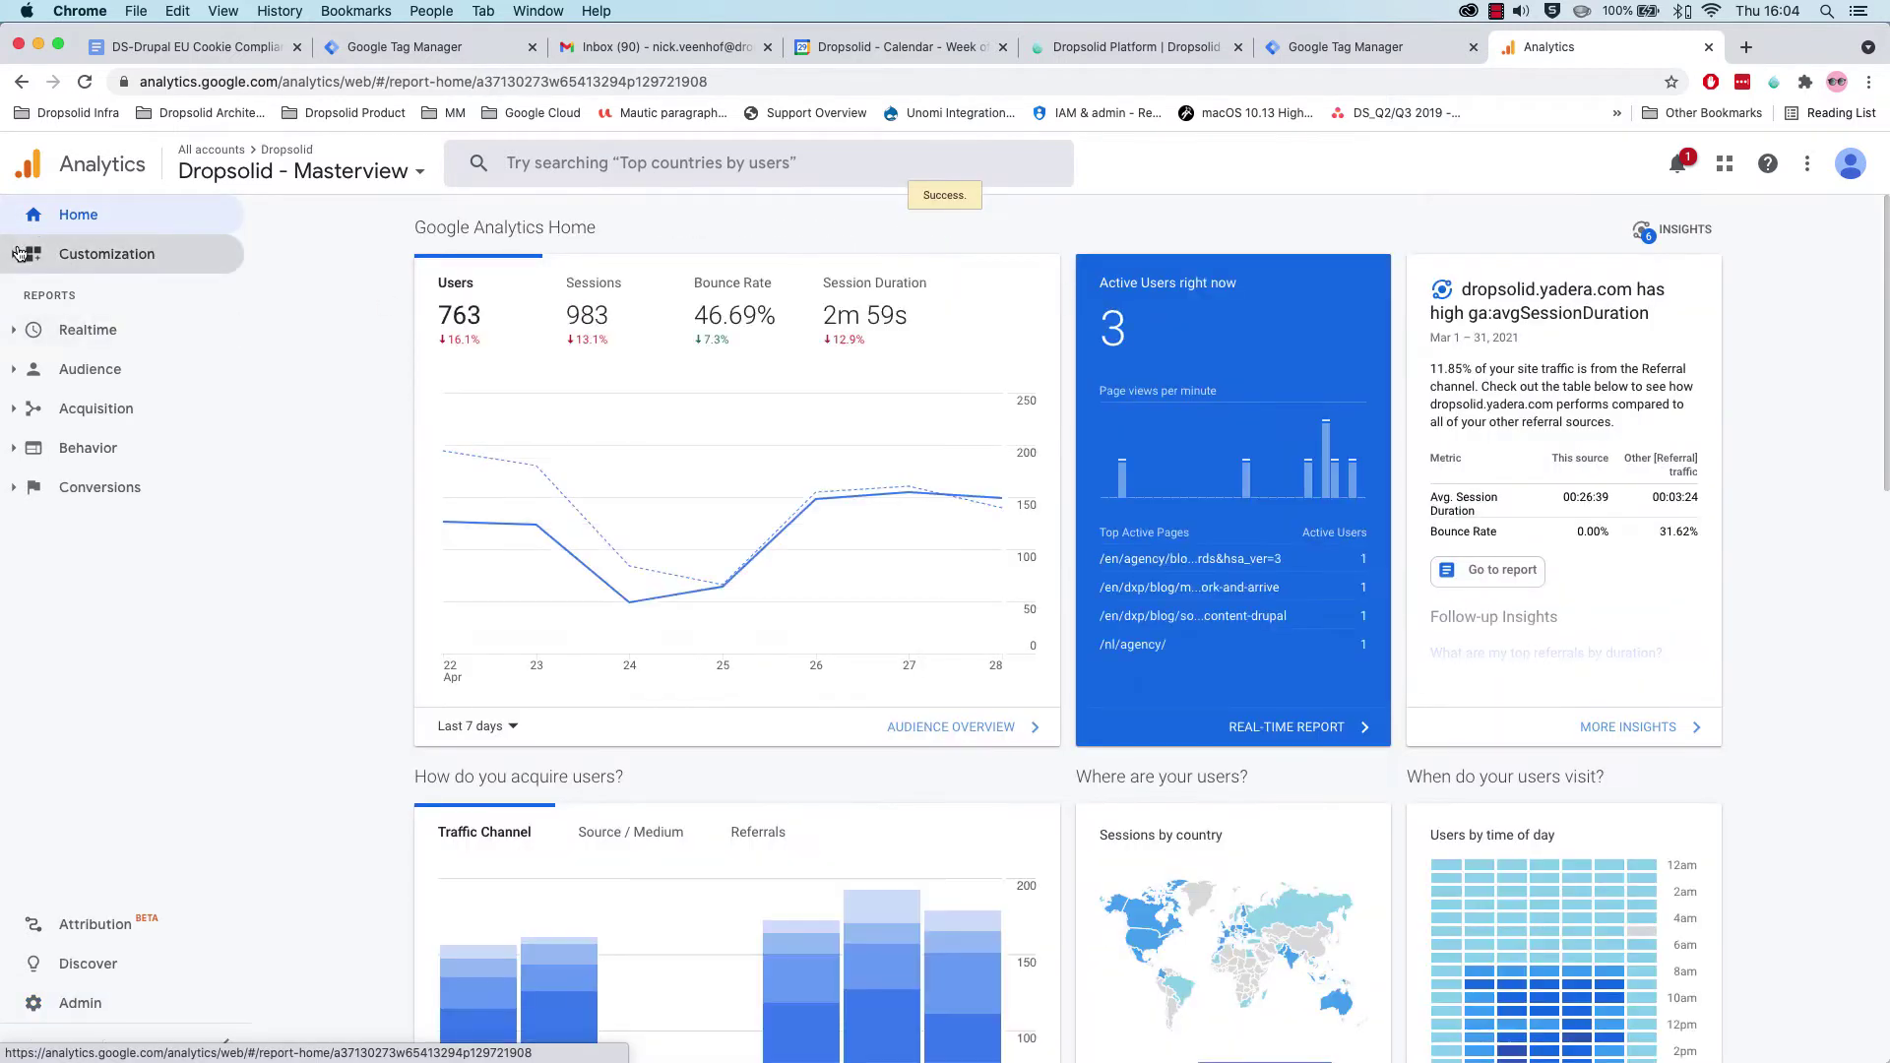
pyautogui.click(103, 254)
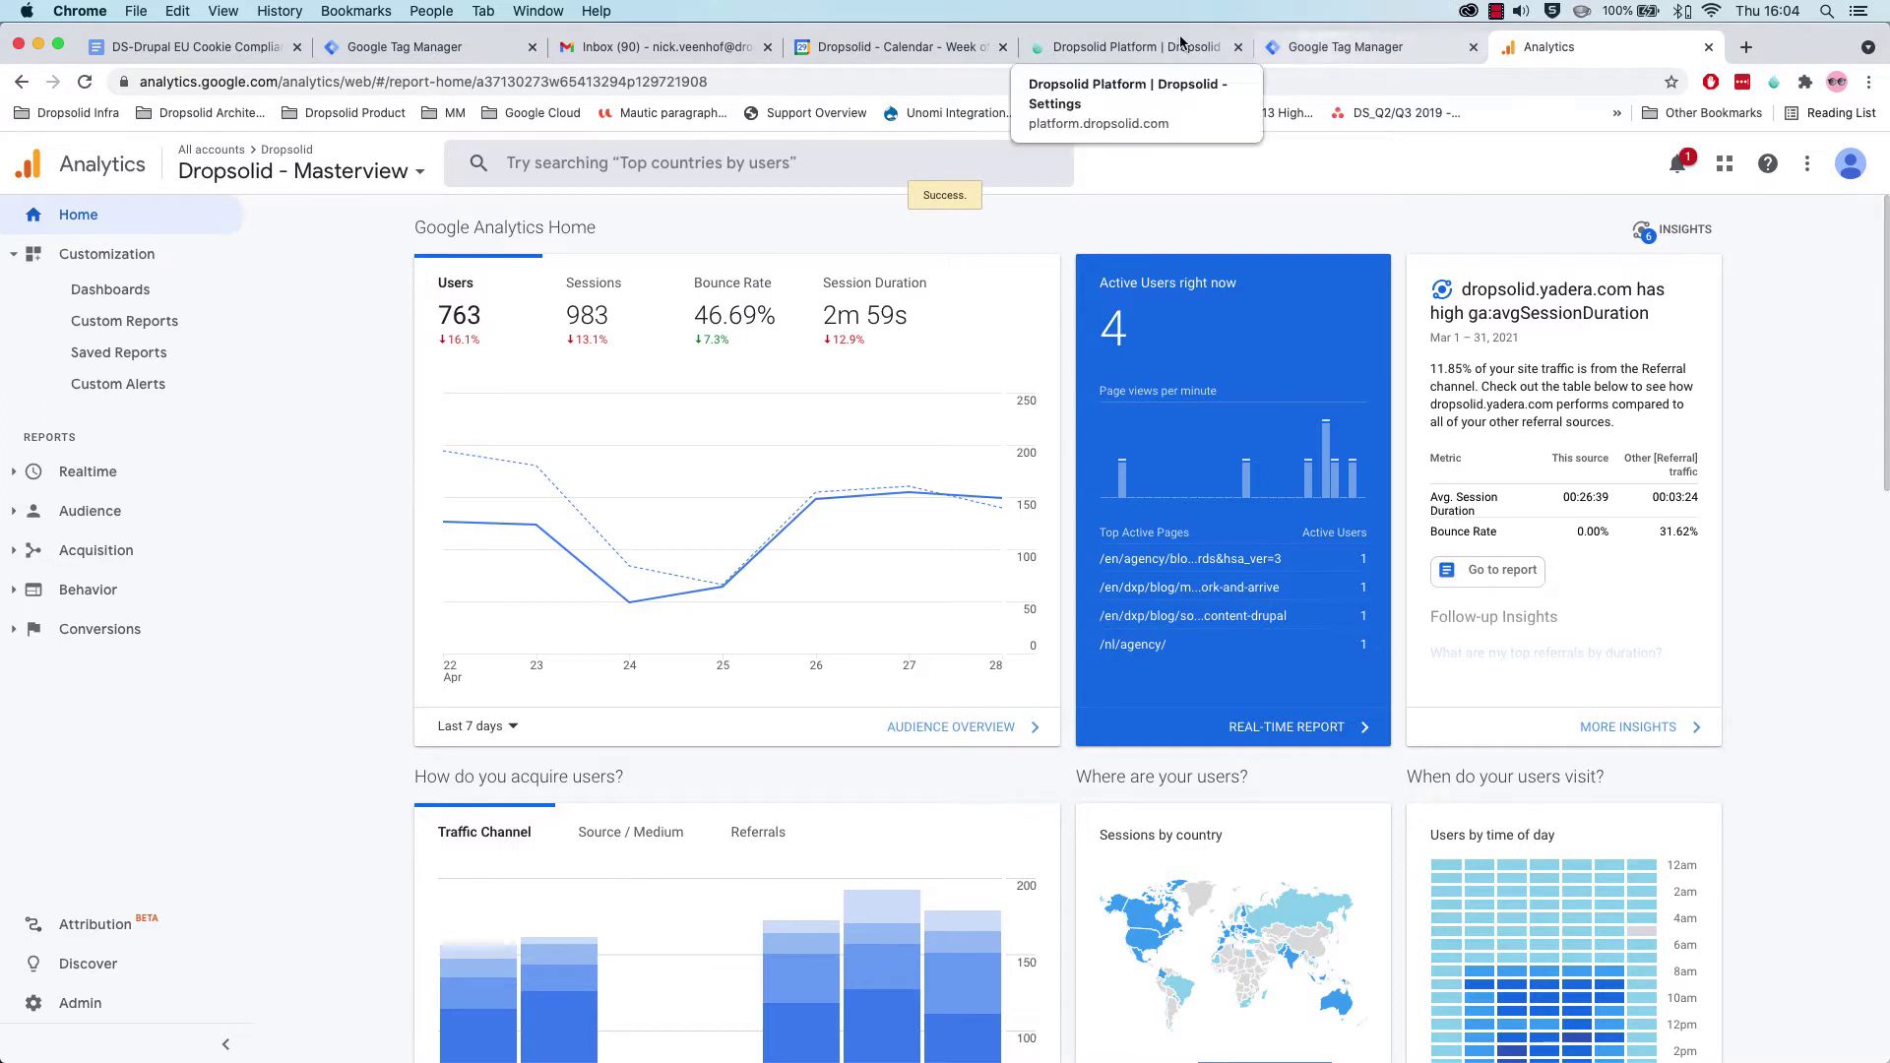
# Add a Google Analytics add-on with segment name property 4.
pyautogui.click(1150, 45)
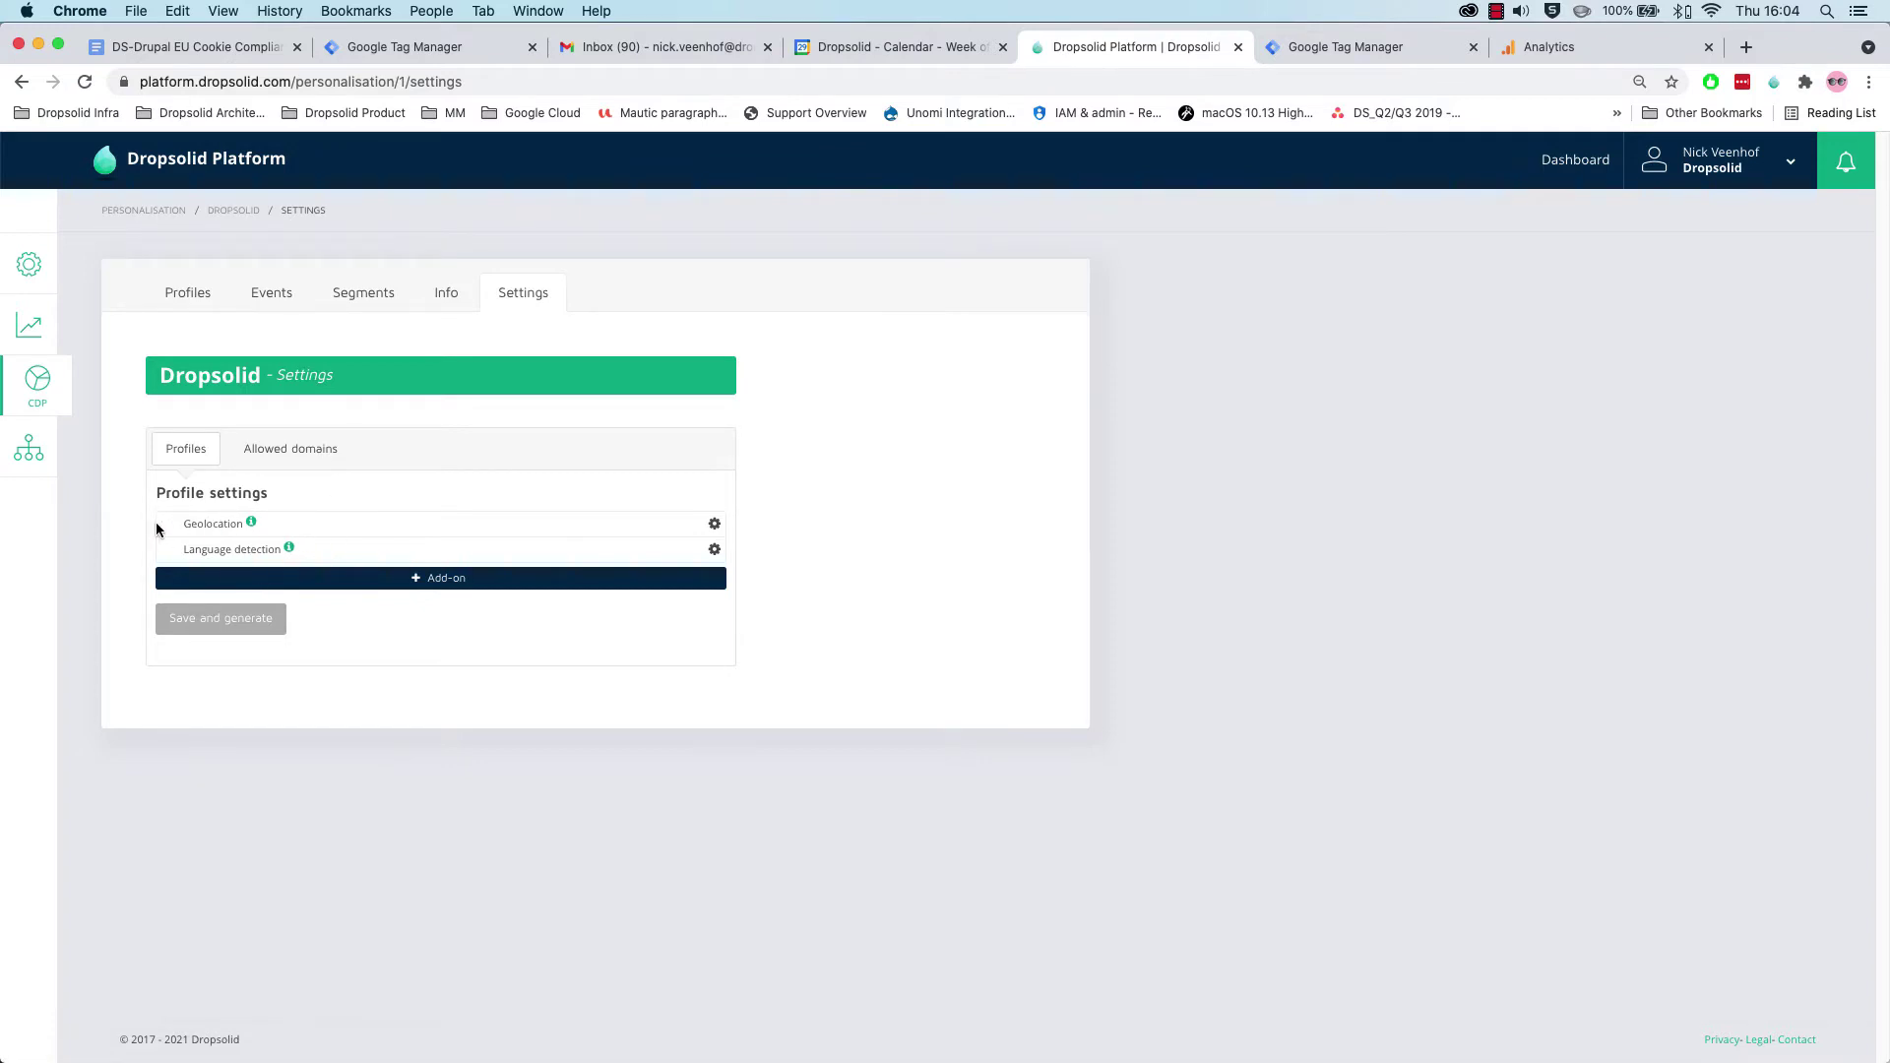
pyautogui.click(429, 582)
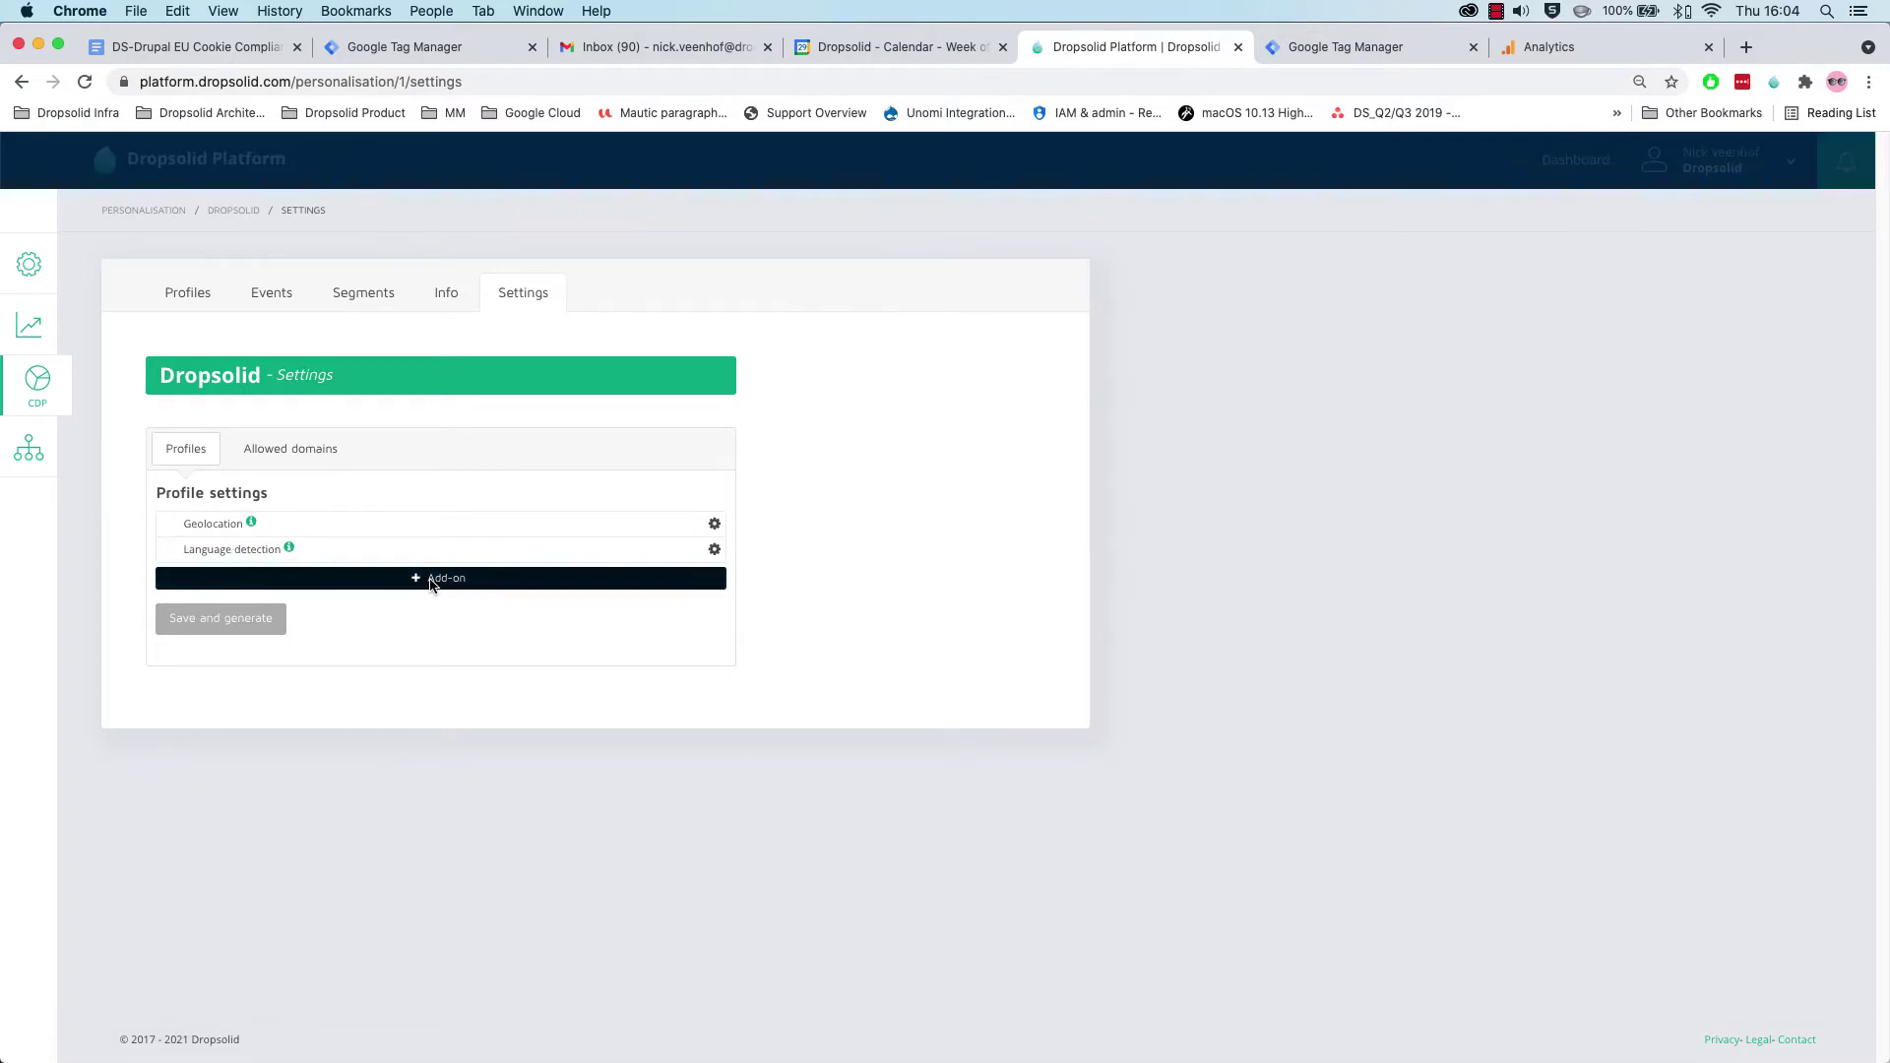
pyautogui.click(817, 588)
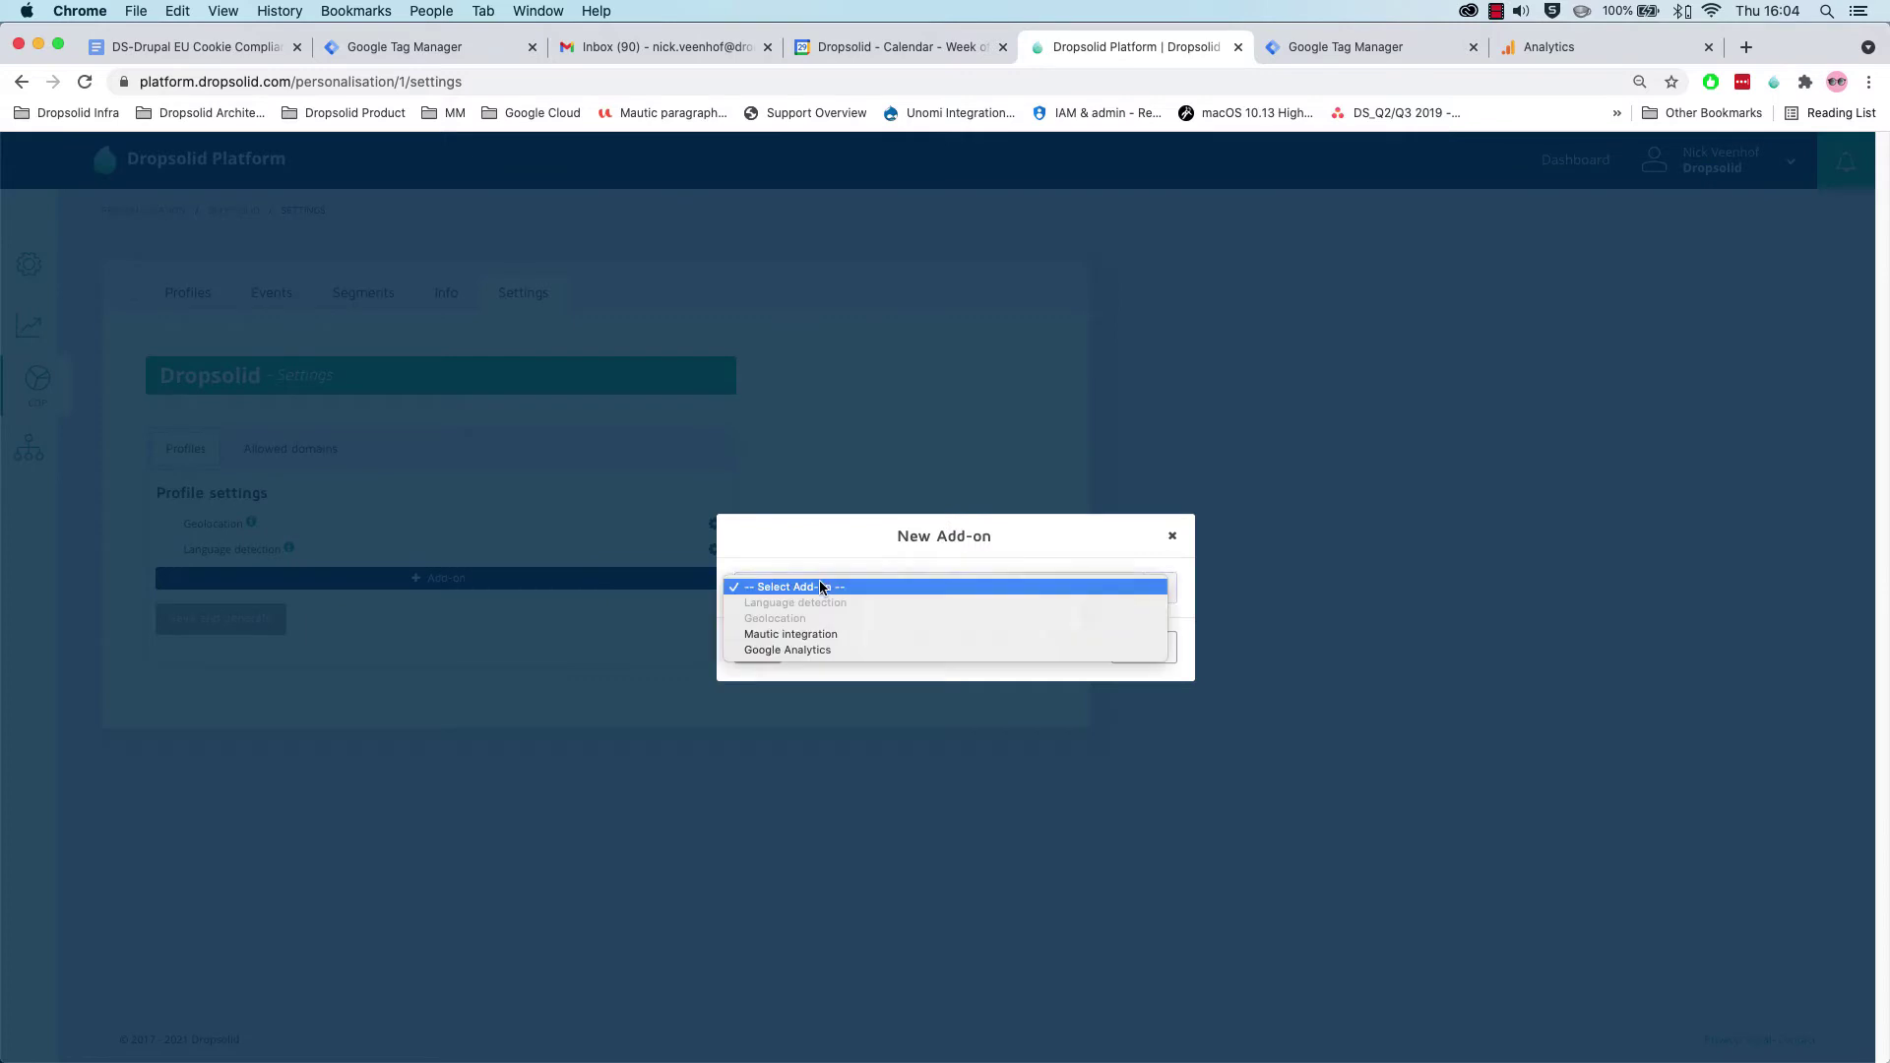
pyautogui.click(833, 646)
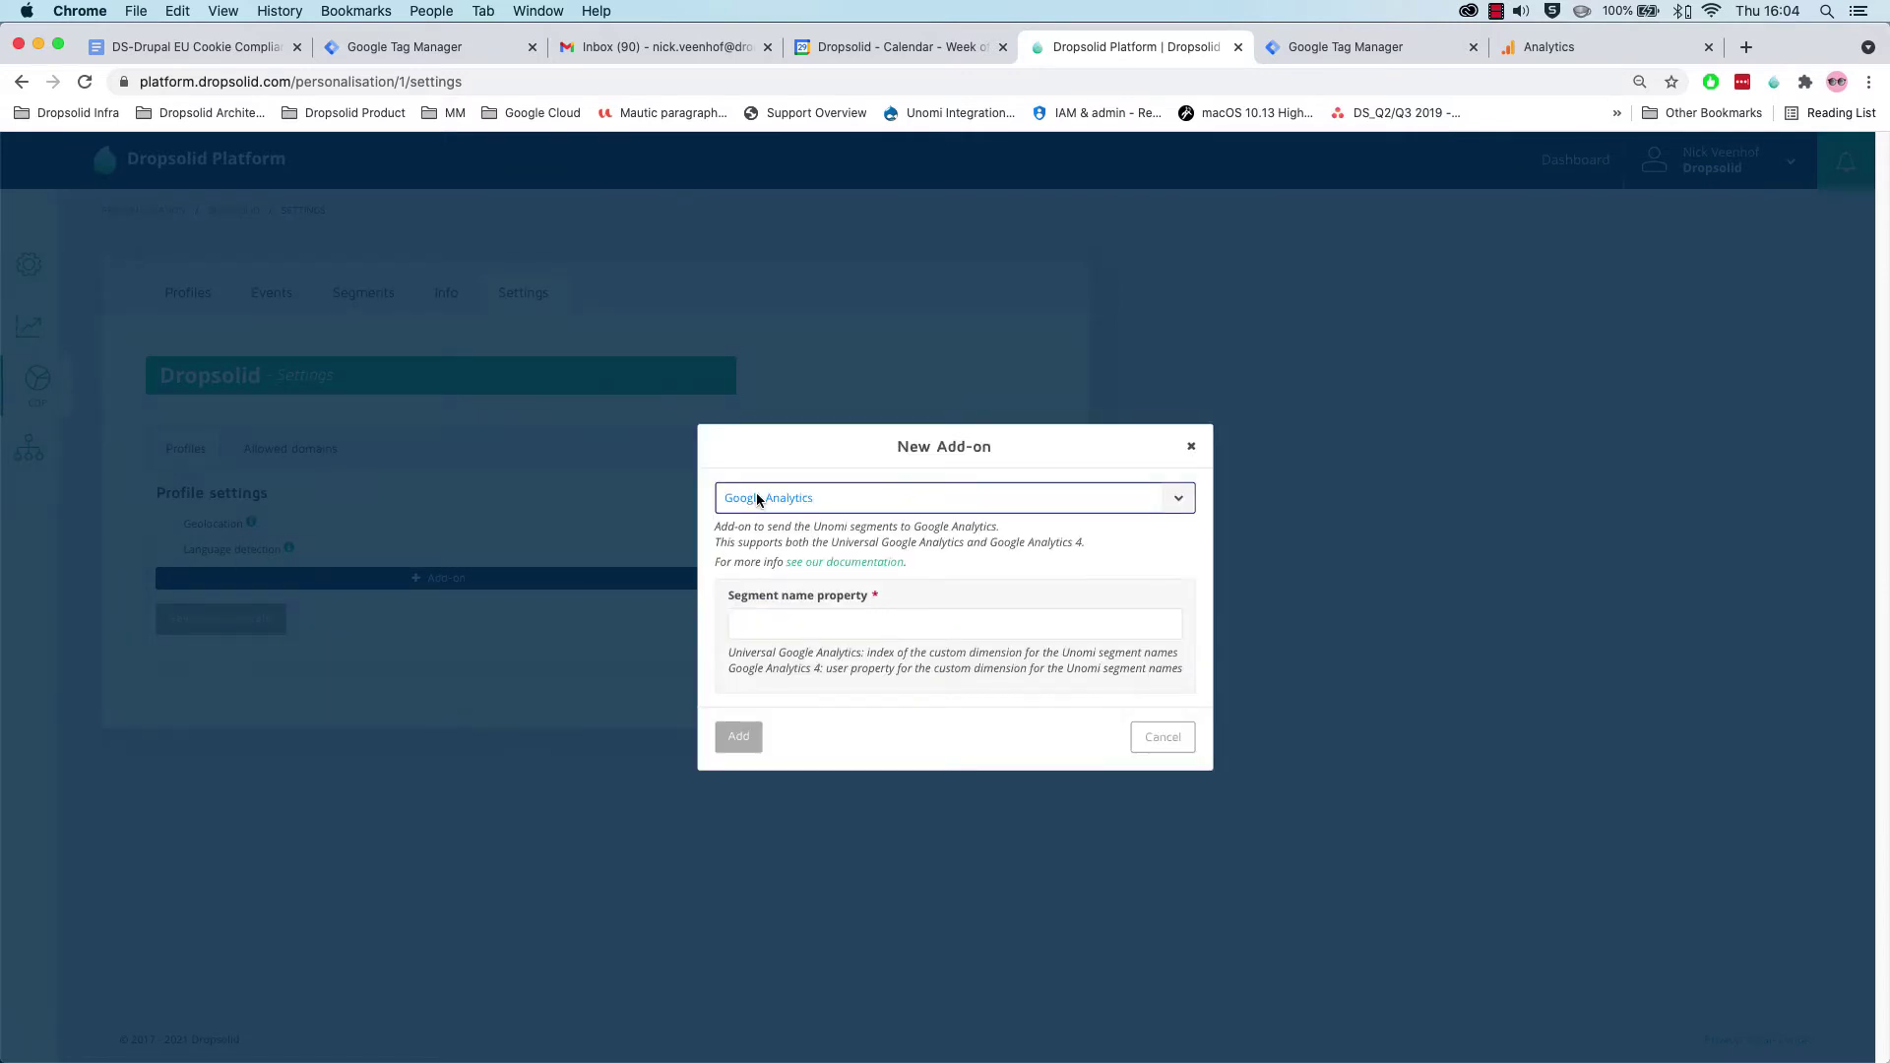
pyautogui.click(774, 622)
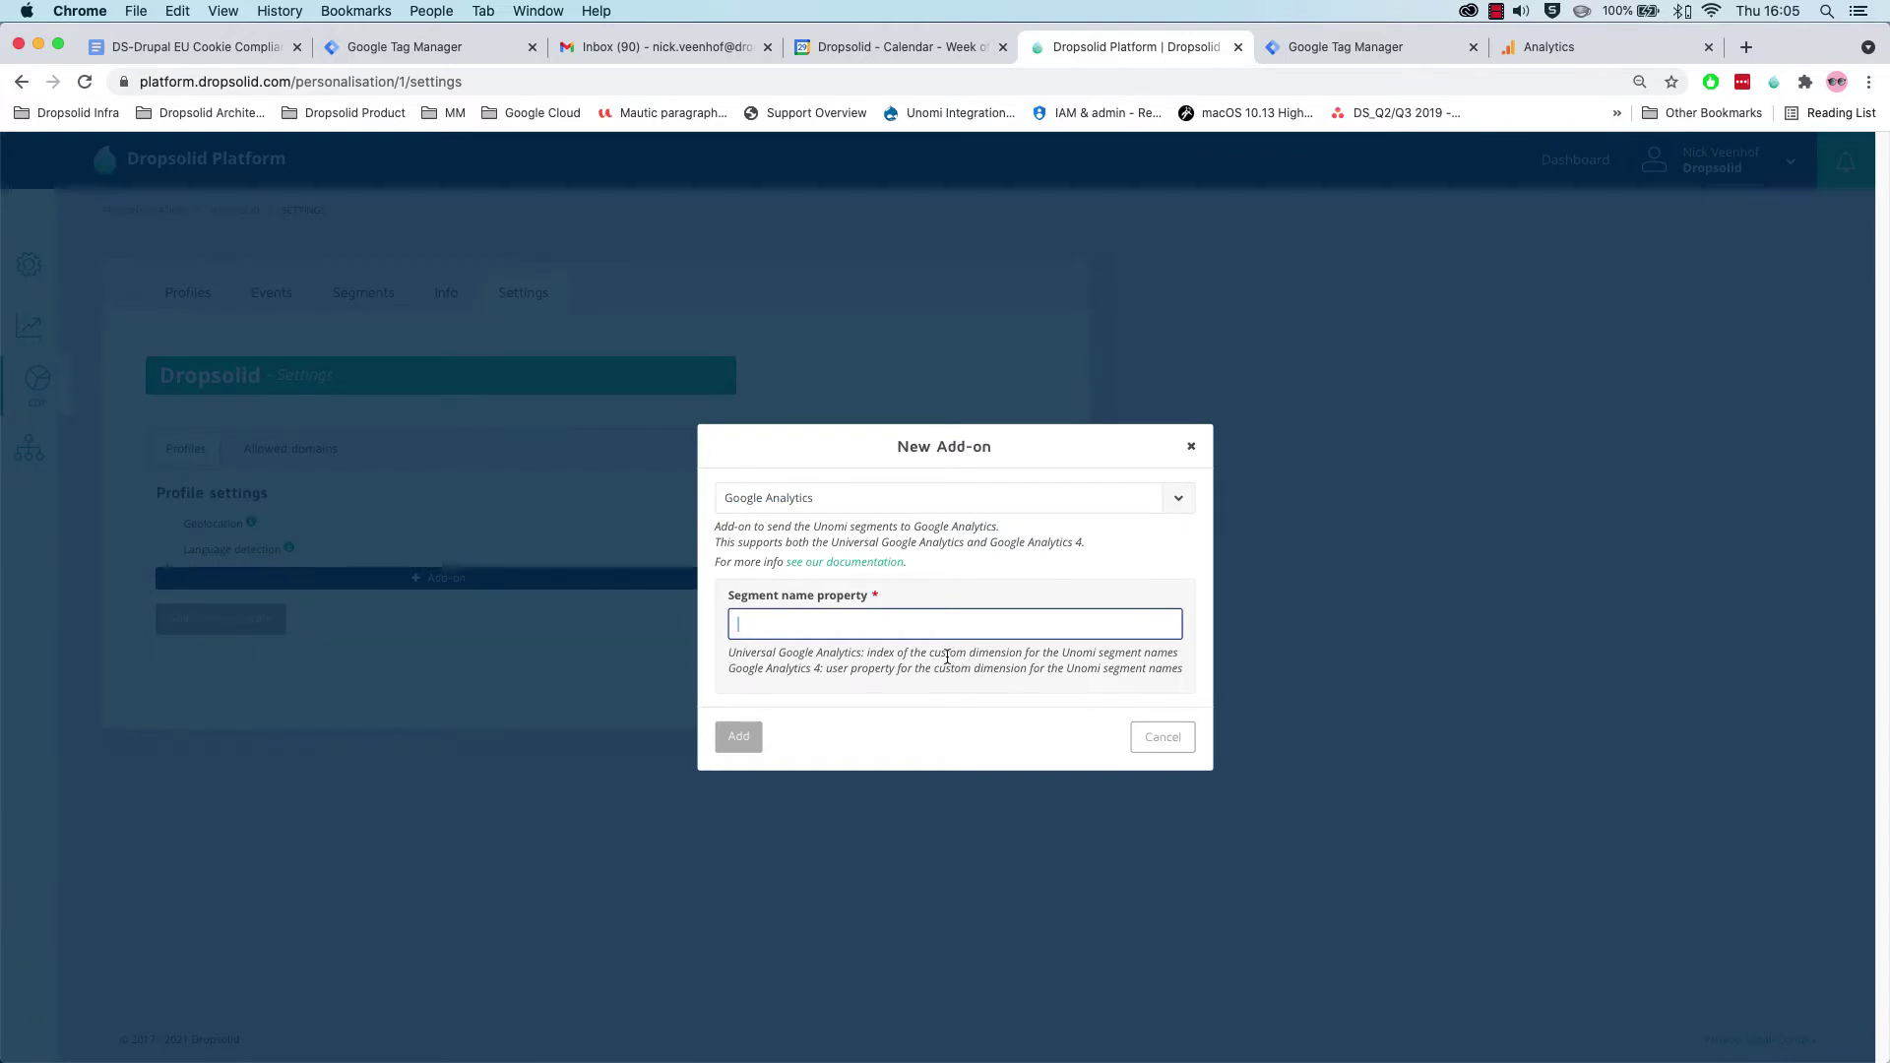
pyautogui.write('4')
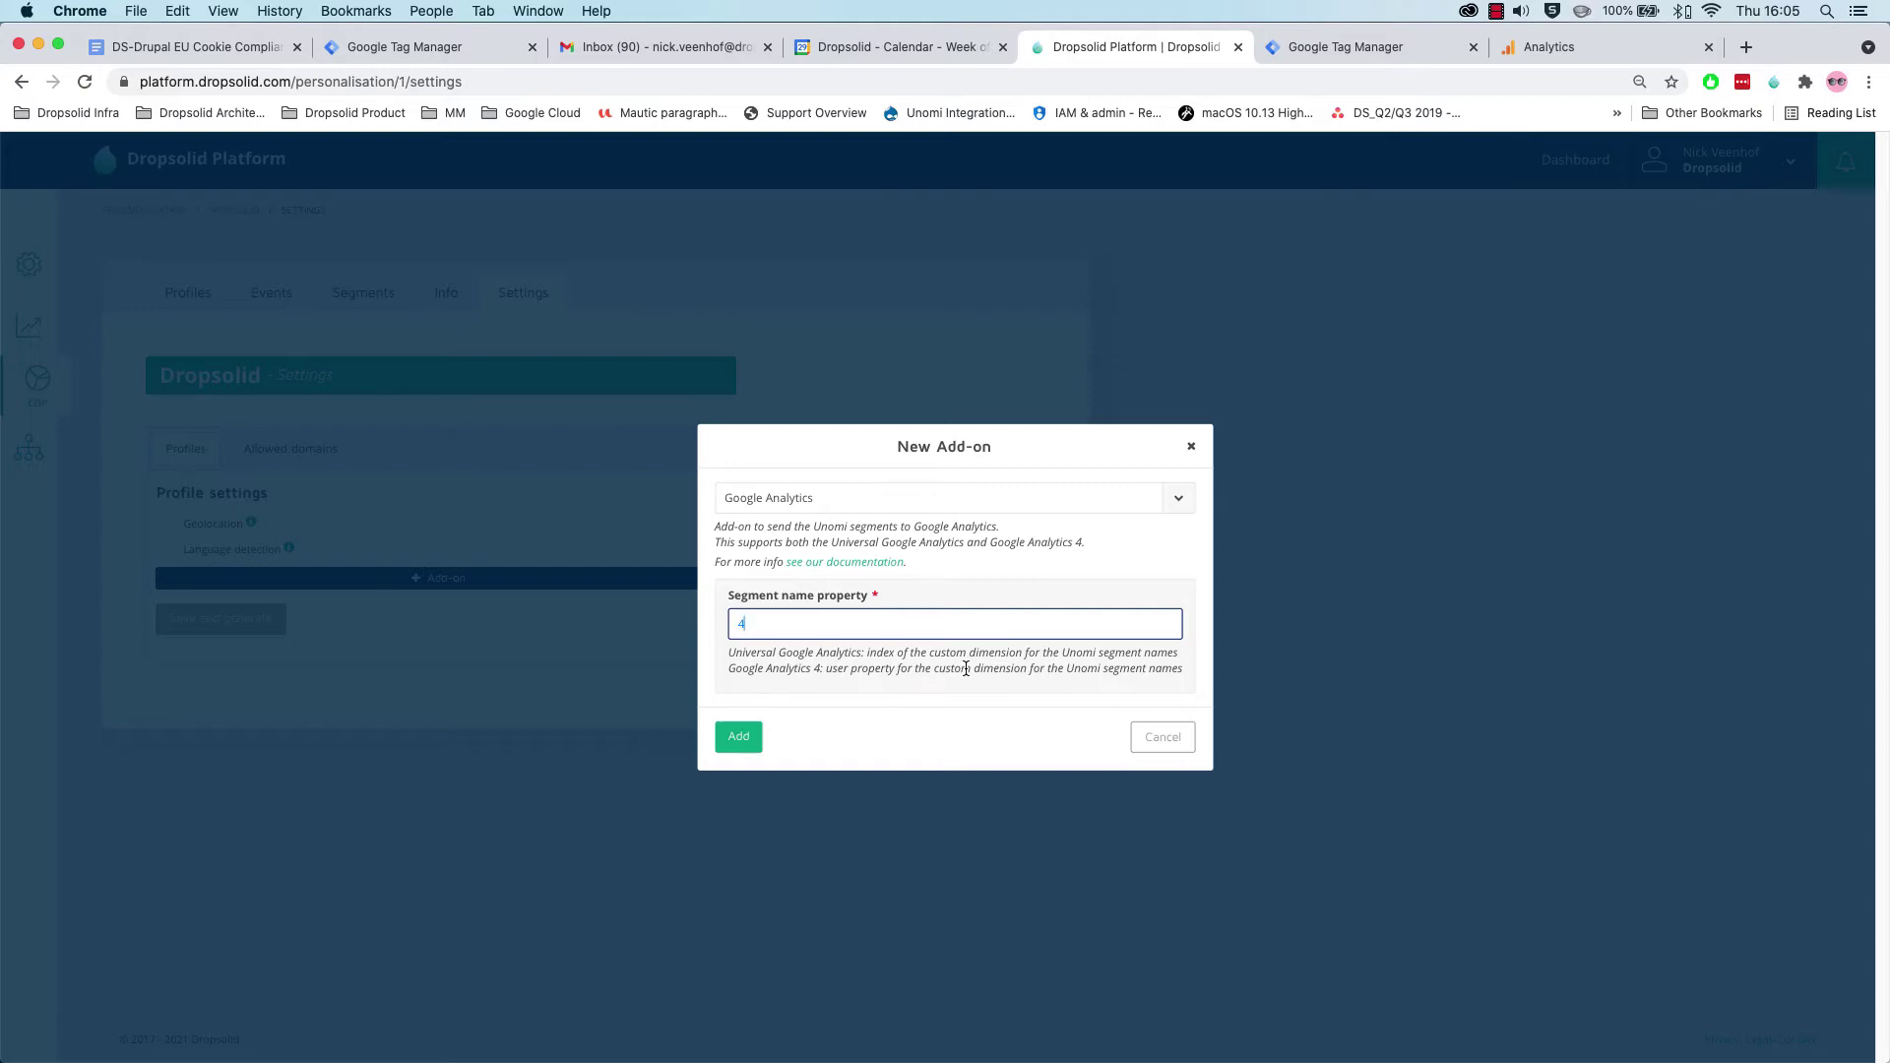
pyautogui.click(1005, 711)
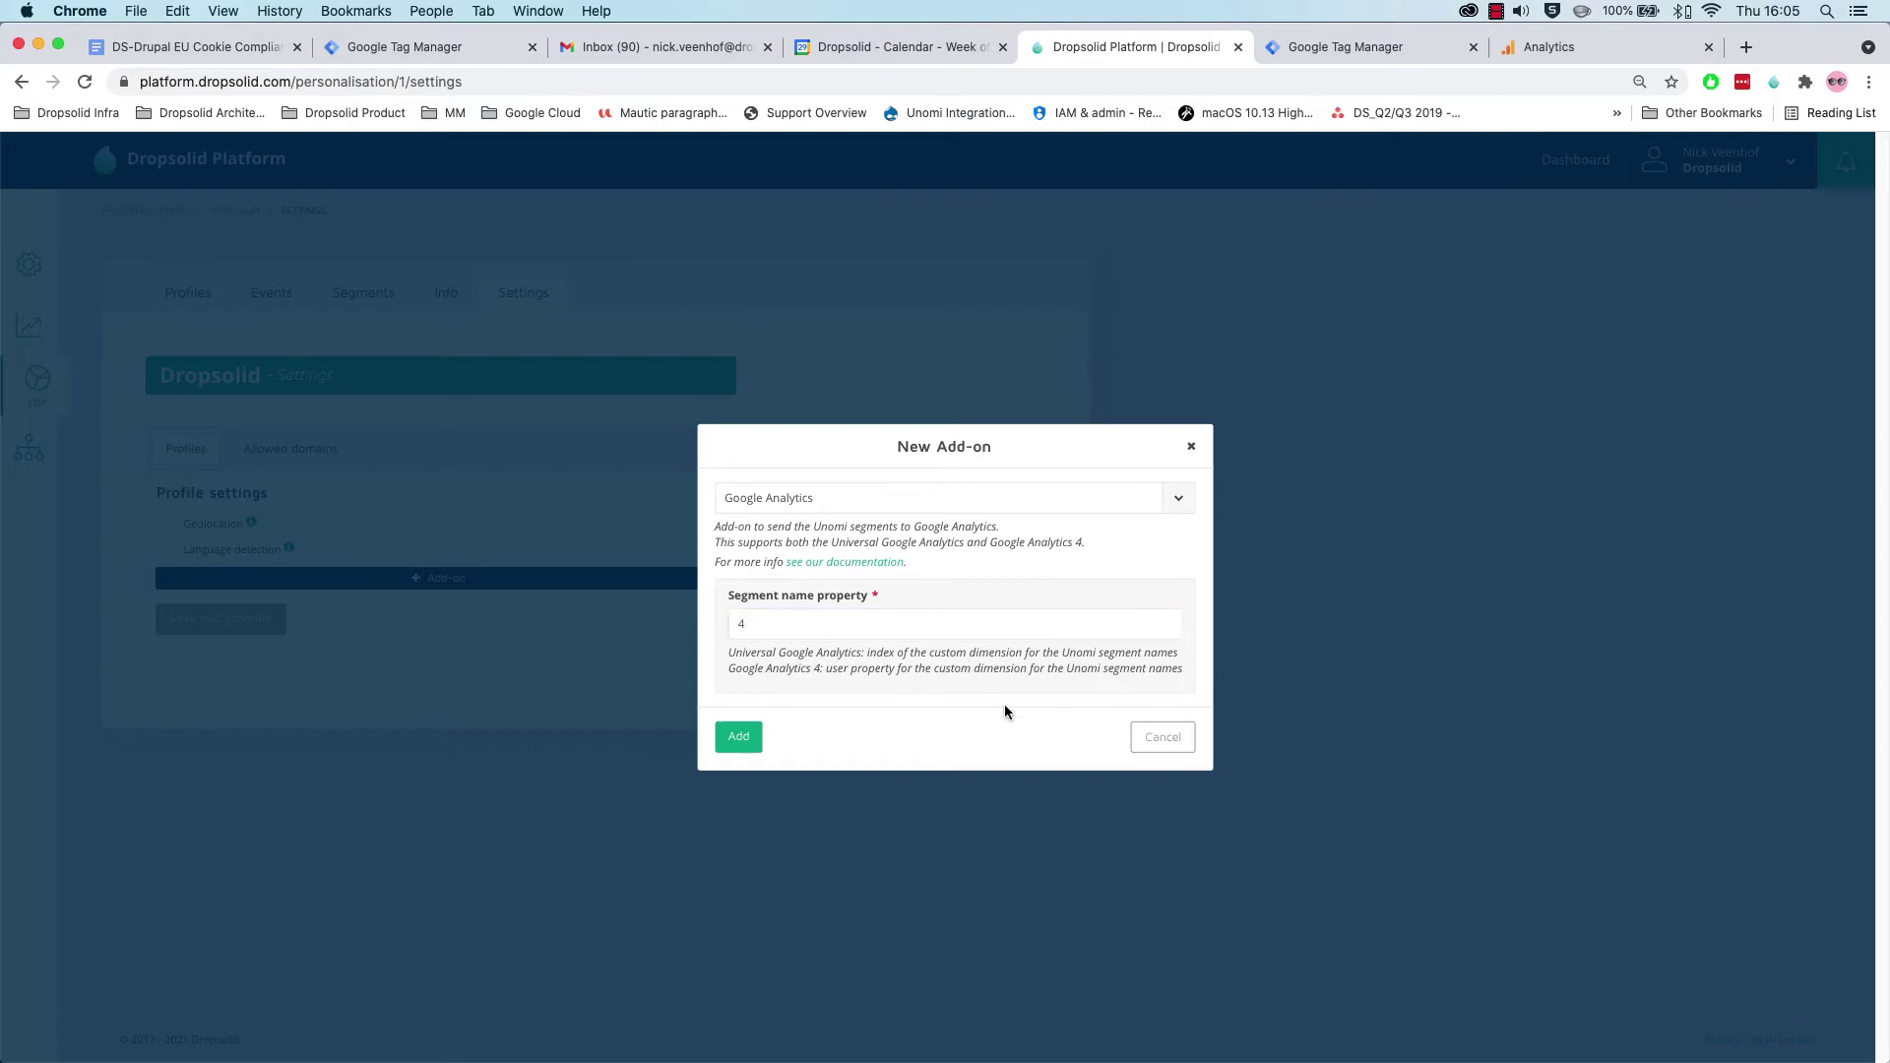
pyautogui.click(743, 738)
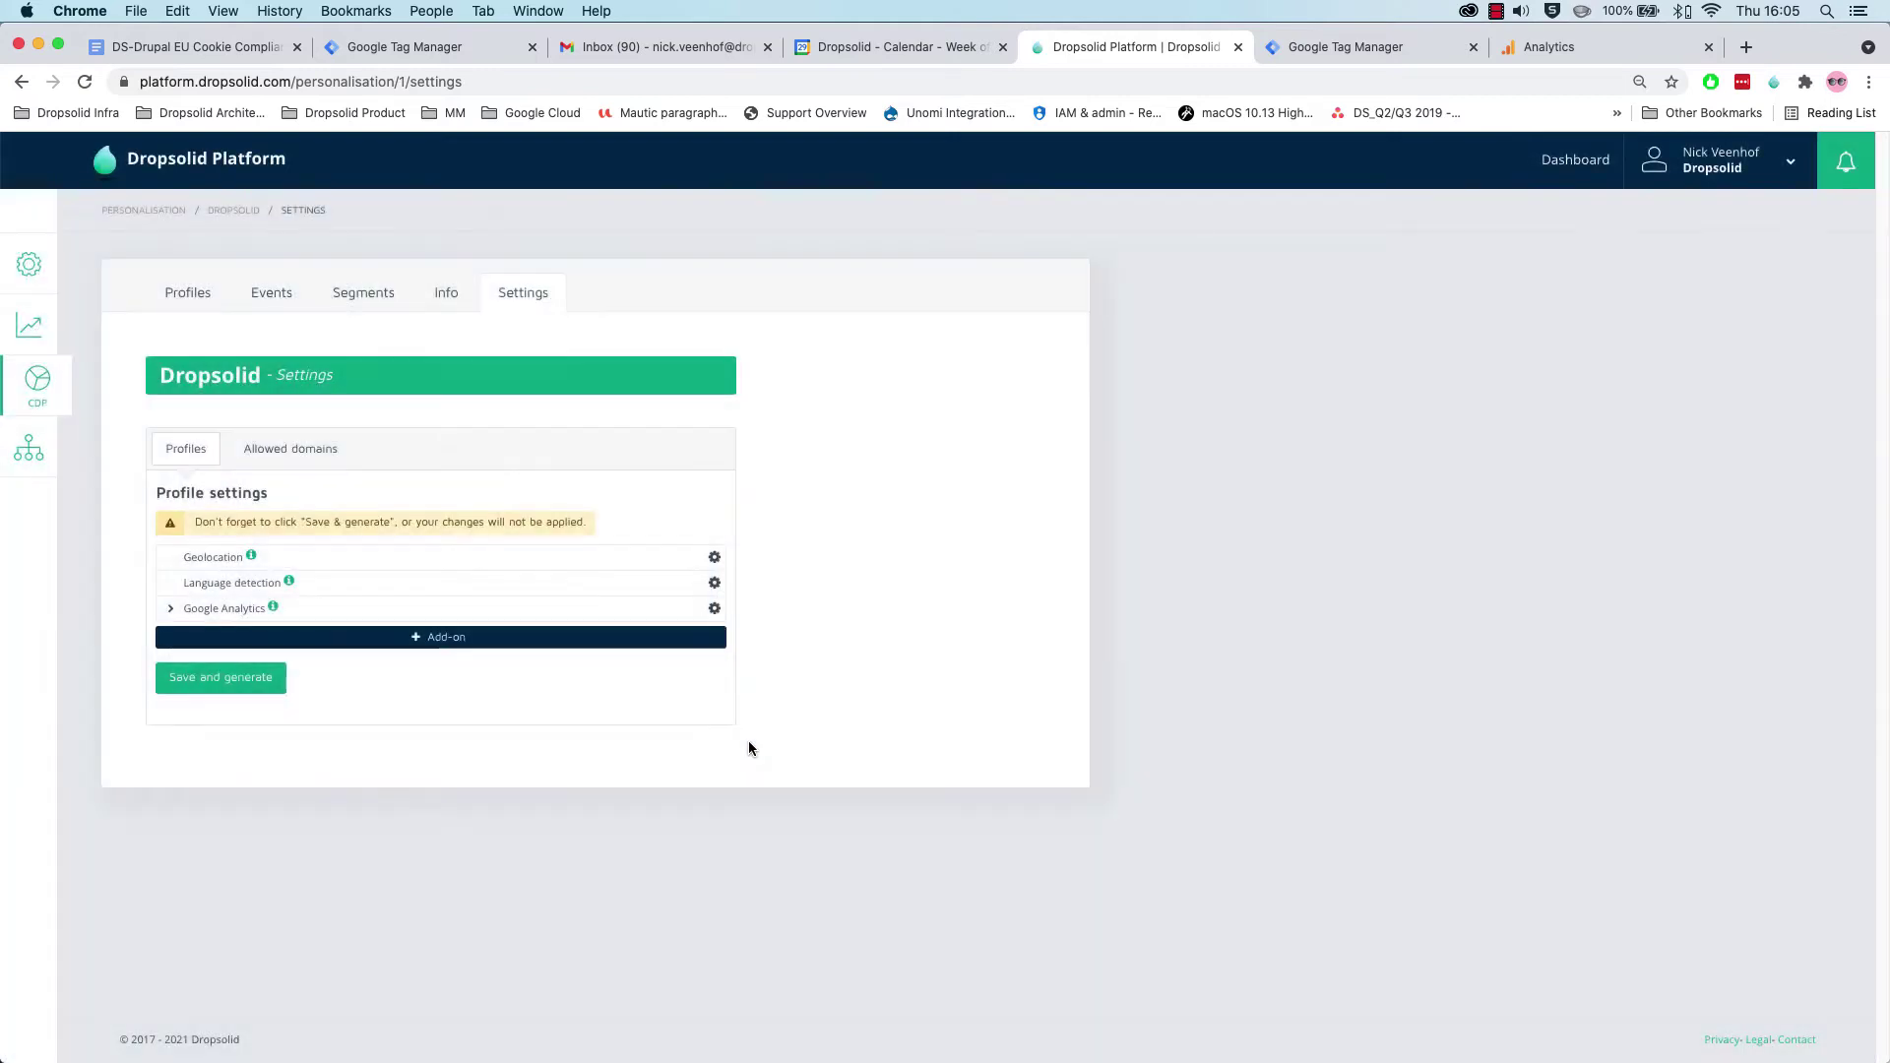
# Start a new add-on and choose Mautic integration.
pyautogui.click(410, 640)
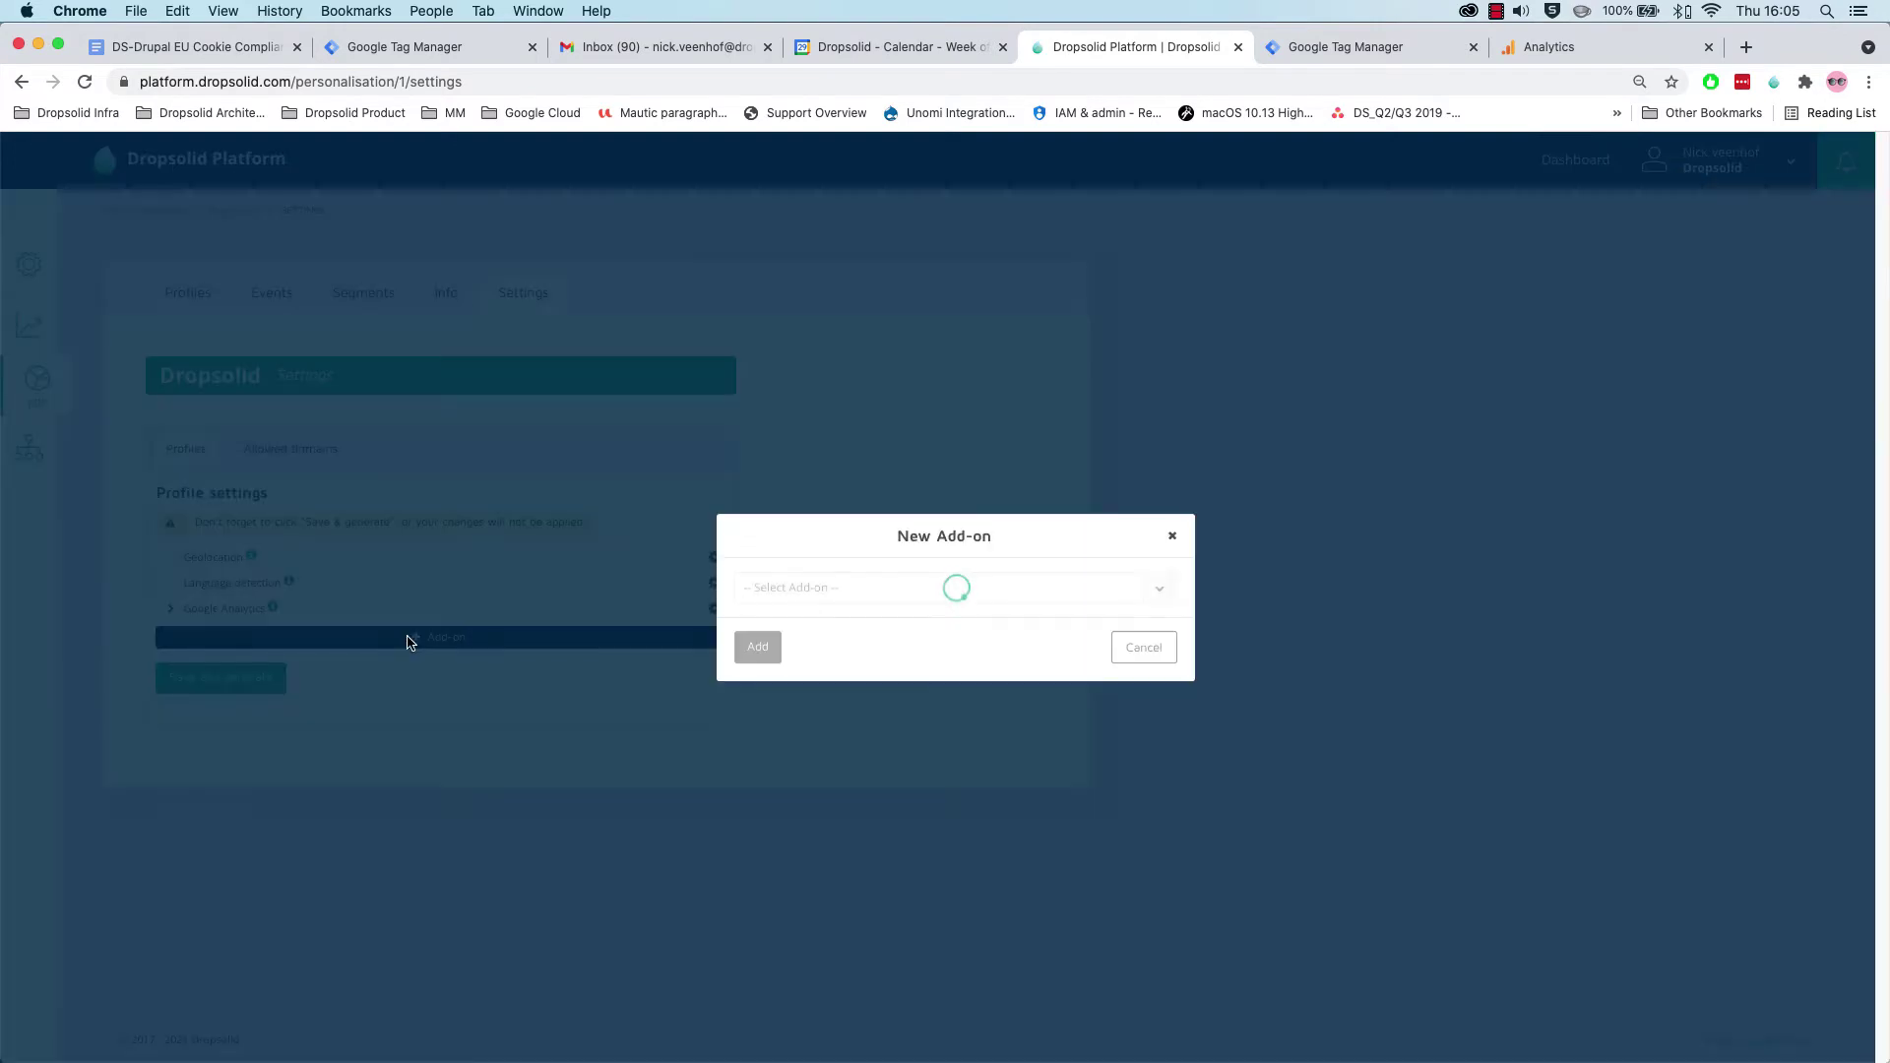
pyautogui.click(865, 588)
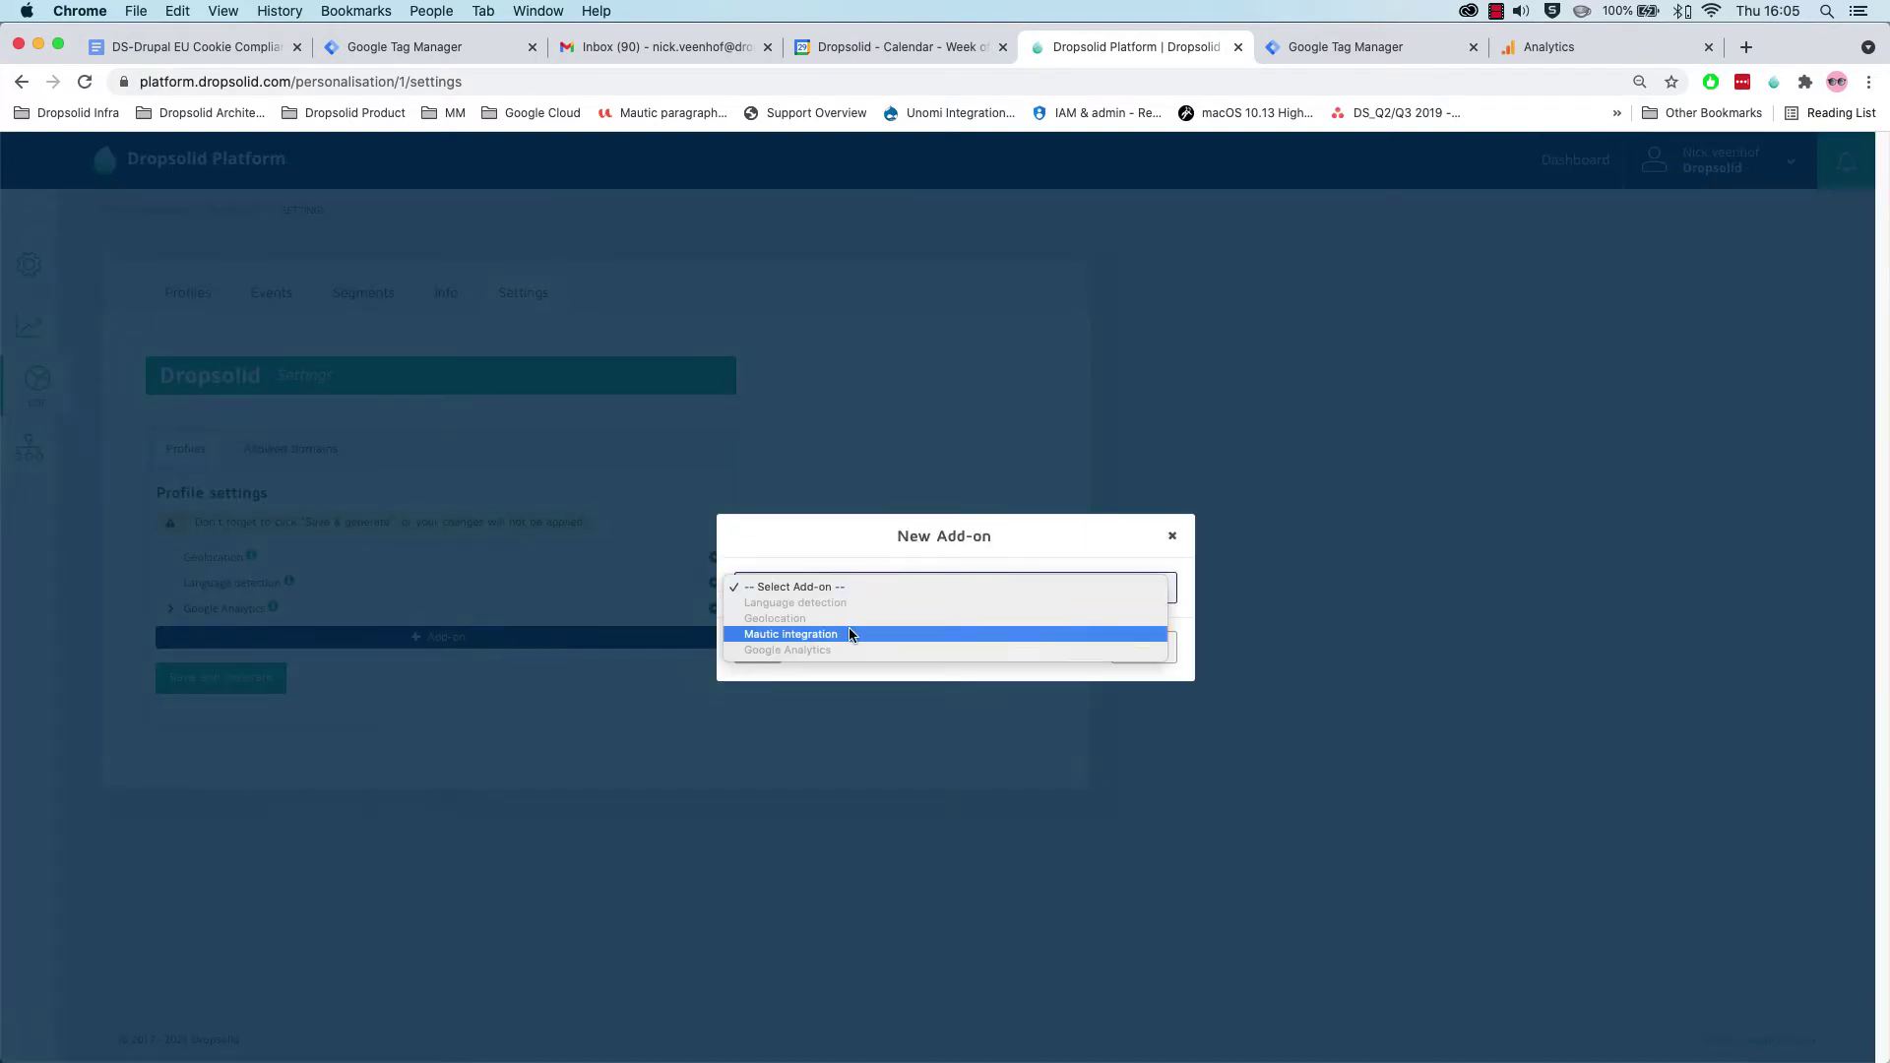
pyautogui.click(849, 634)
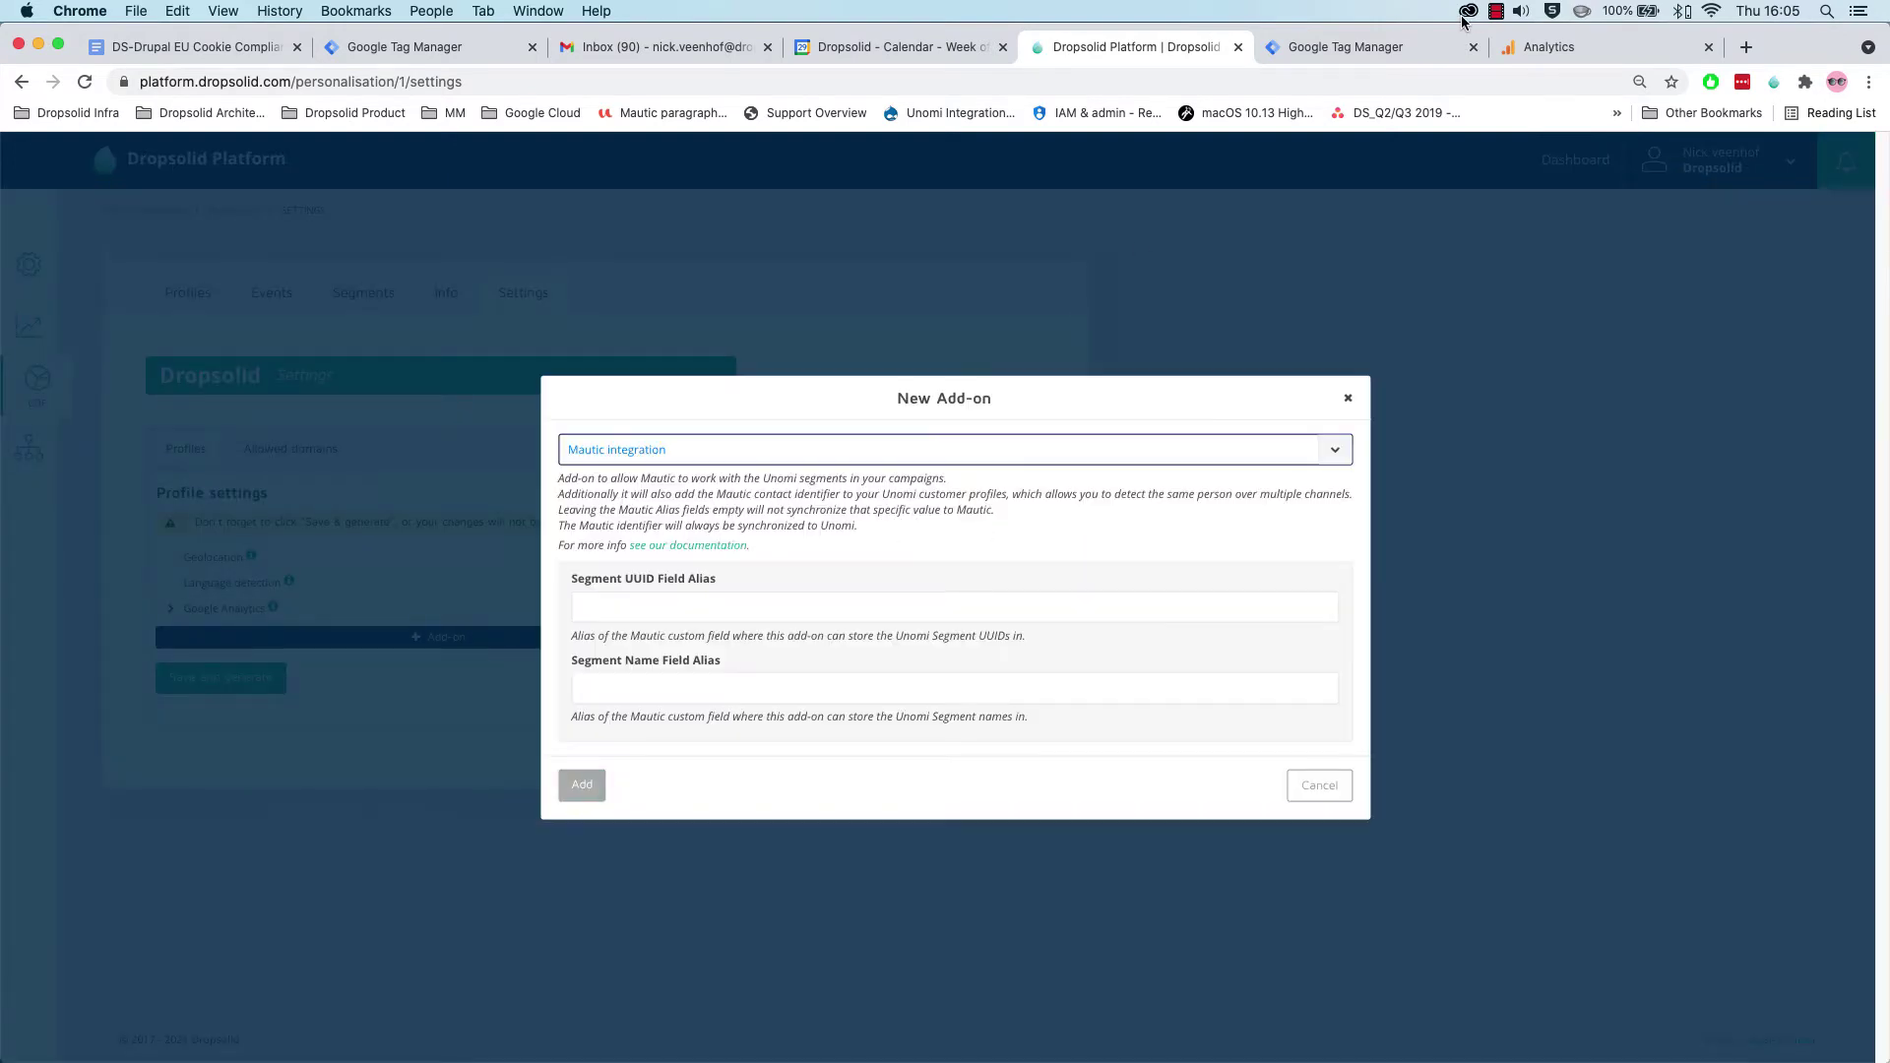
# Open mautic.dropsolid.com's custom contact fields and select the CDP Segment ID alias.
pyautogui.click(1748, 49)
pyautogui.write('mautic.dropsolid.com')
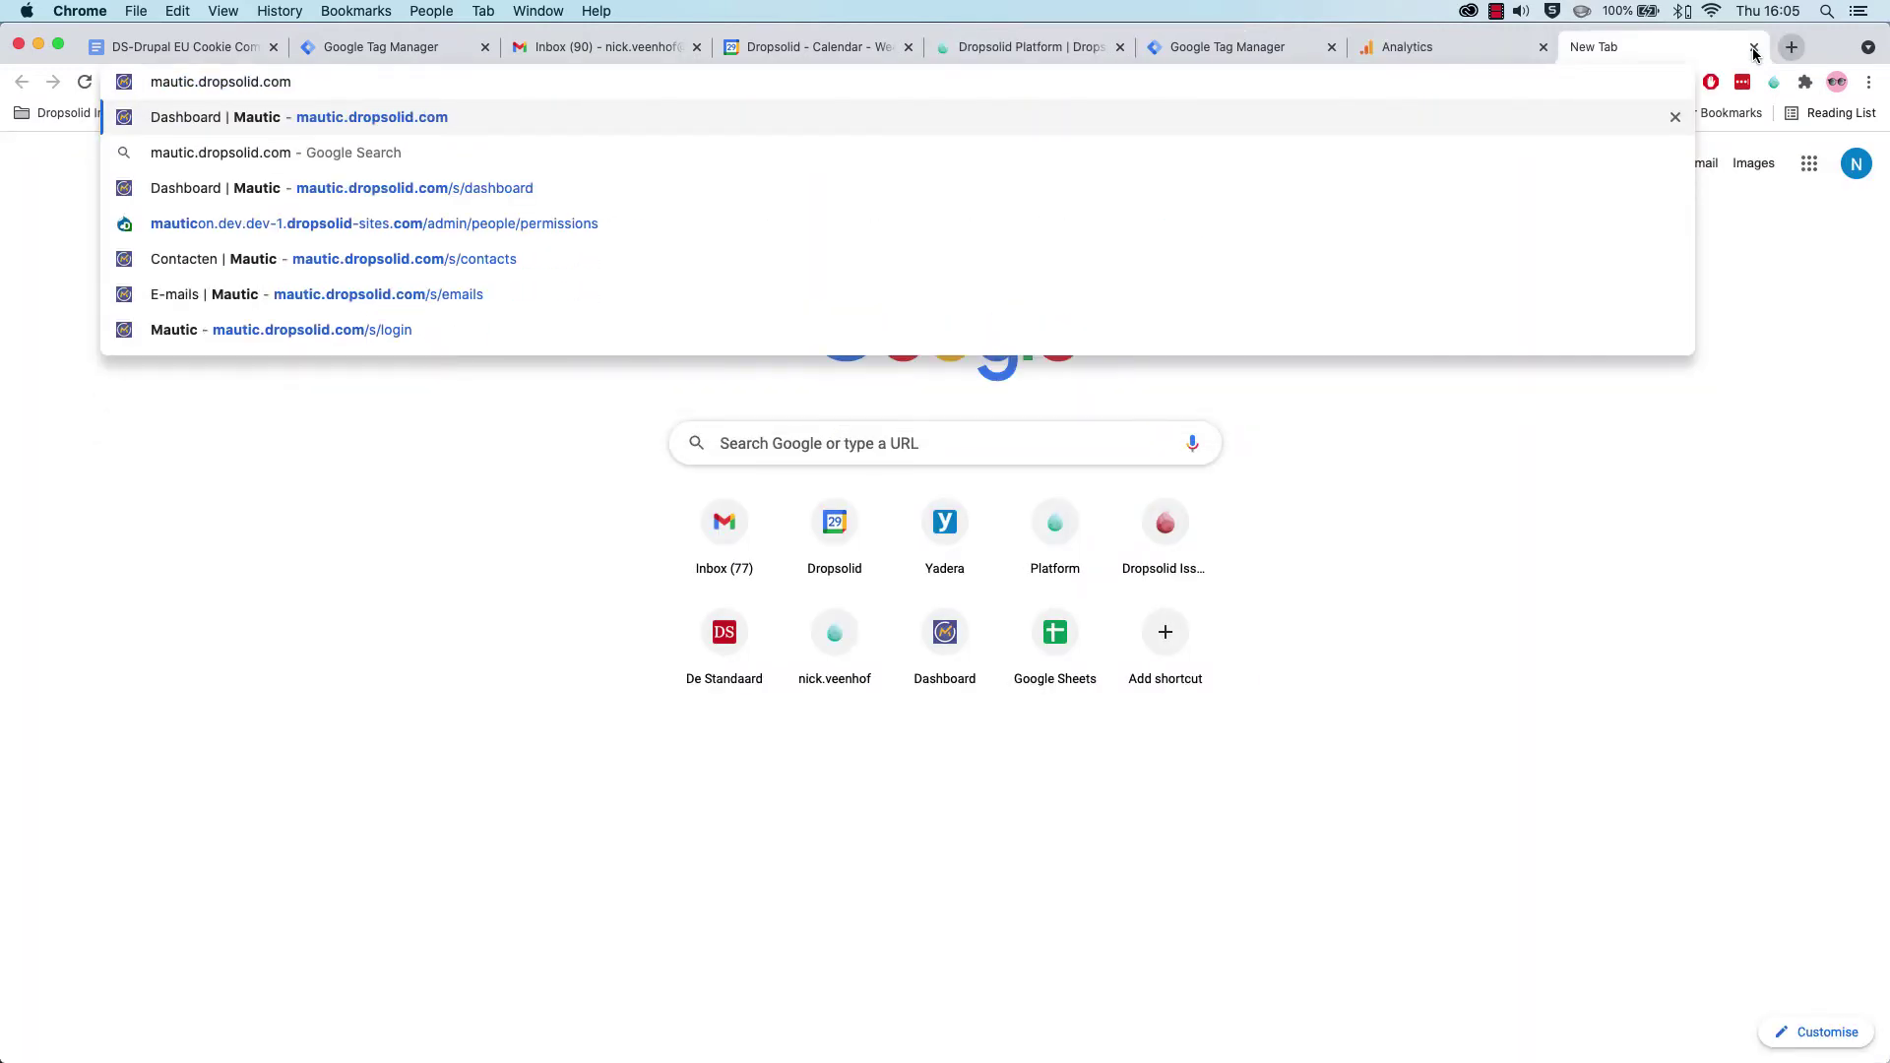
pyautogui.press('Return')
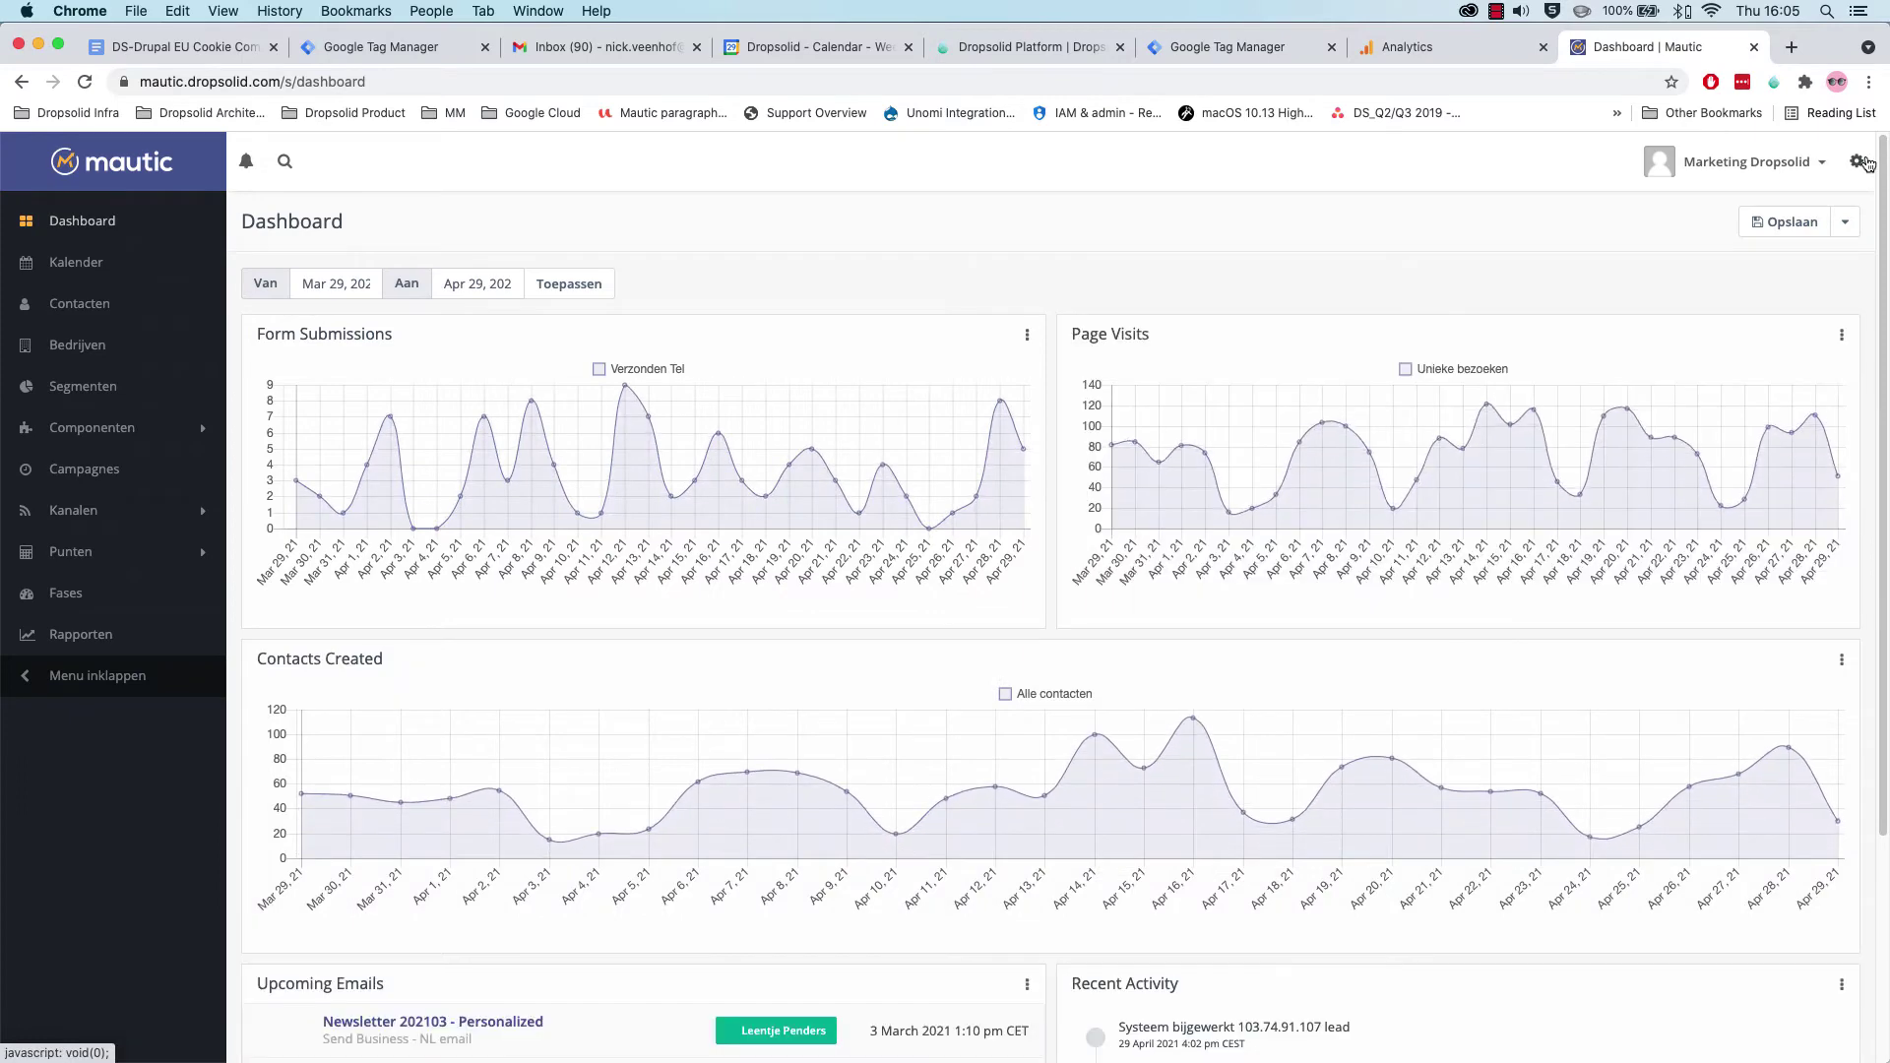
pyautogui.click(1868, 167)
pyautogui.click(1732, 552)
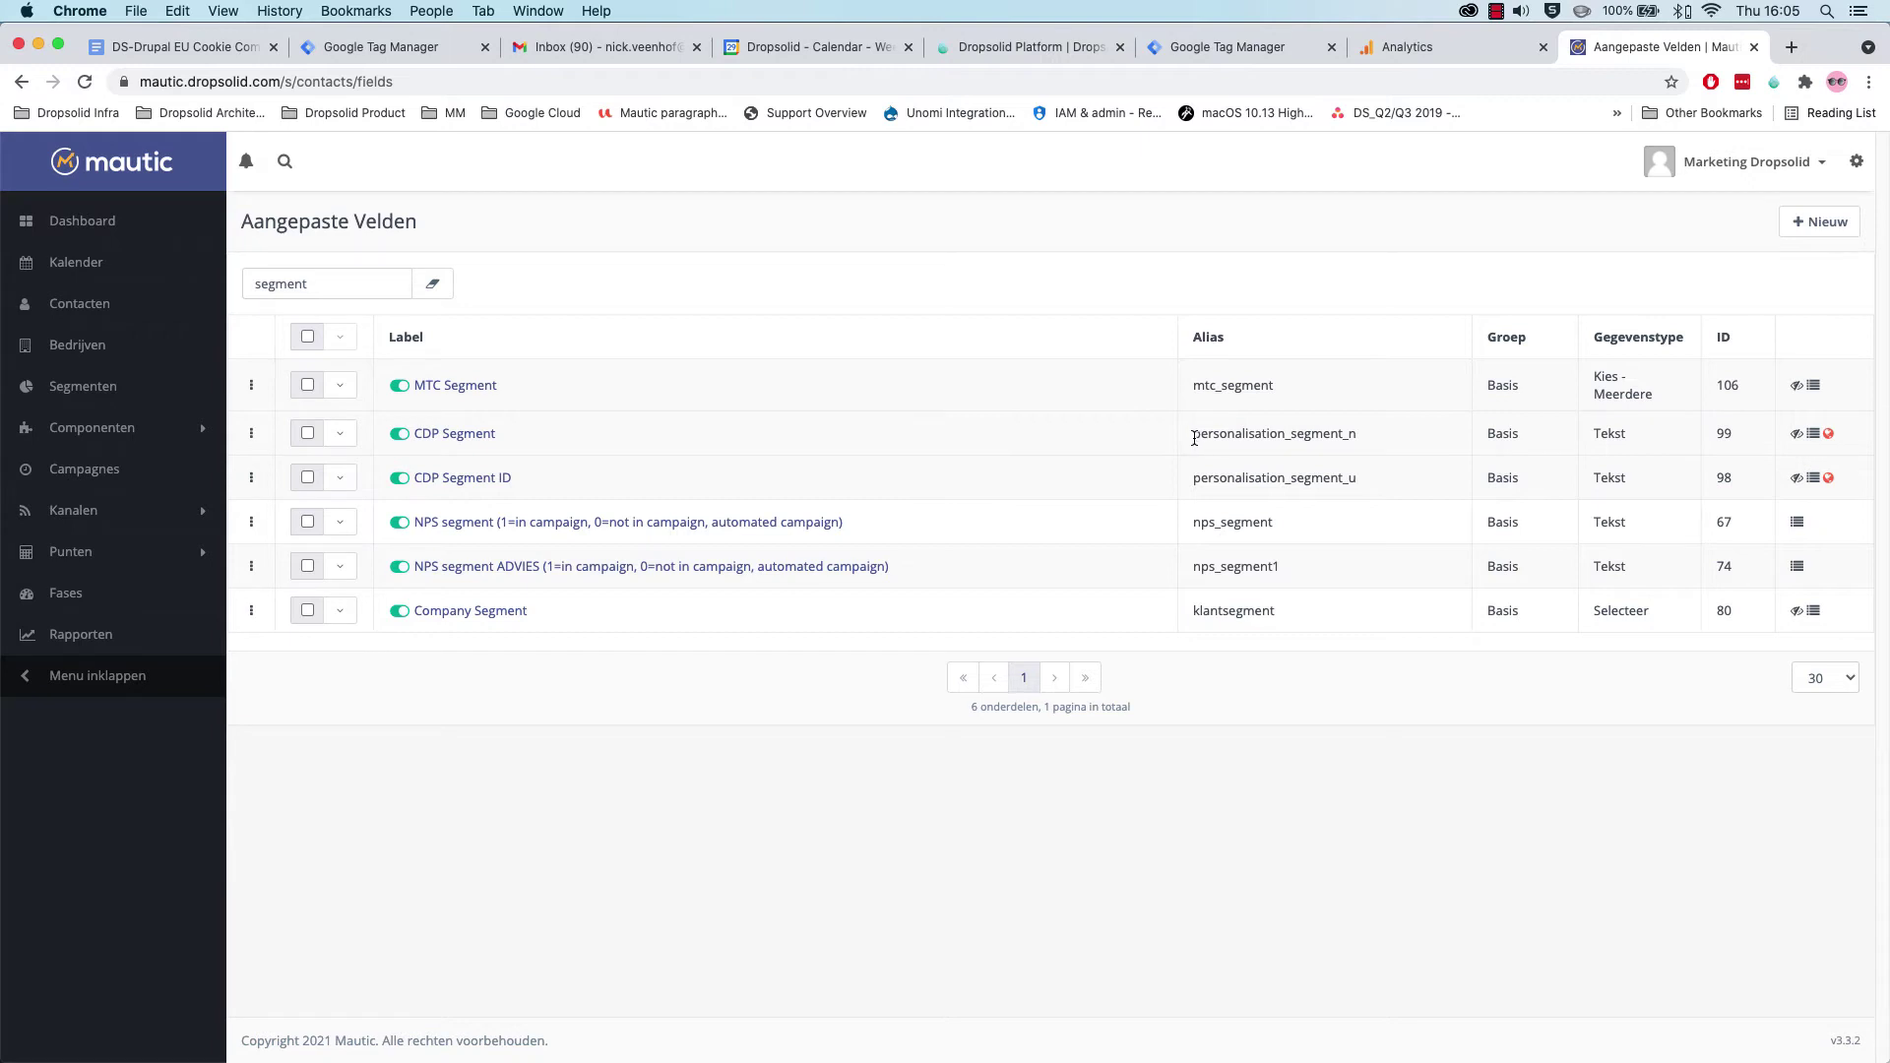
pyautogui.moveTo(1194, 438); pyautogui.dragTo(1203, 482)
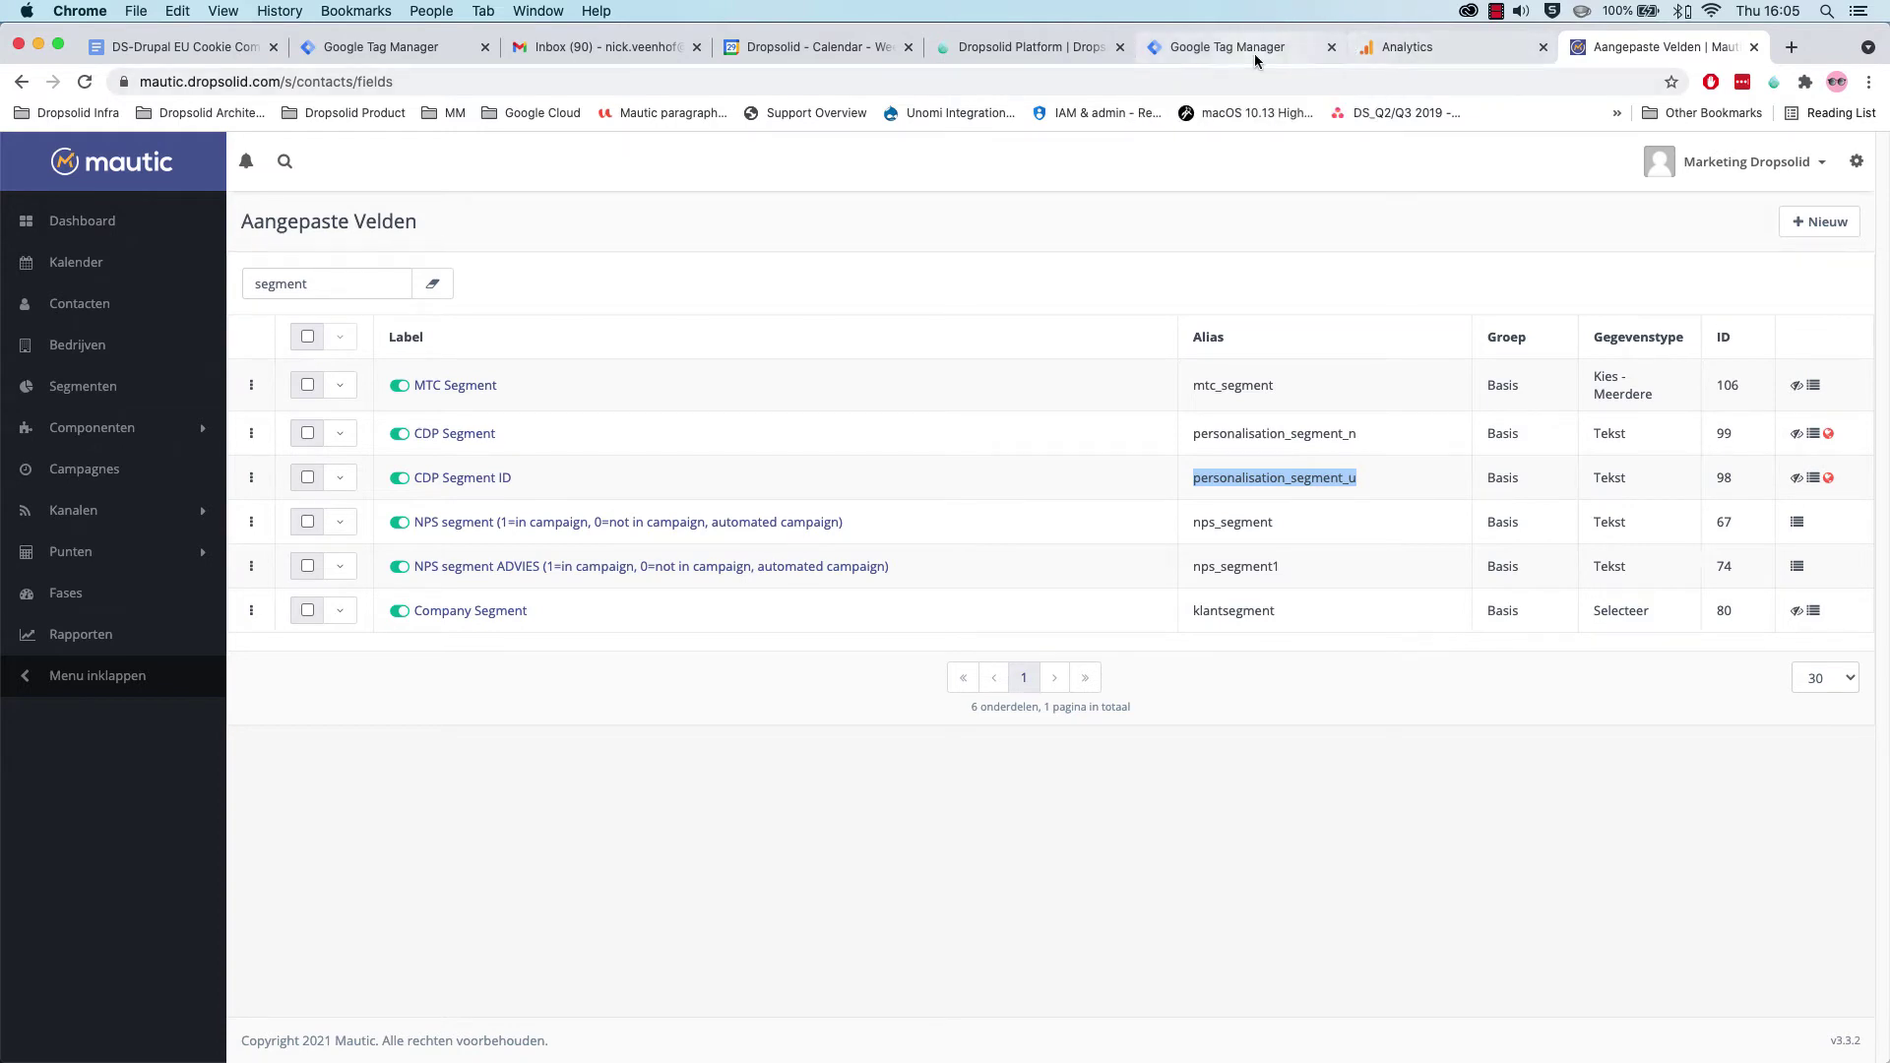
# Paste personalisation_segment_u into the Segment UUID Field Alias.
pyautogui.click(1000, 46)
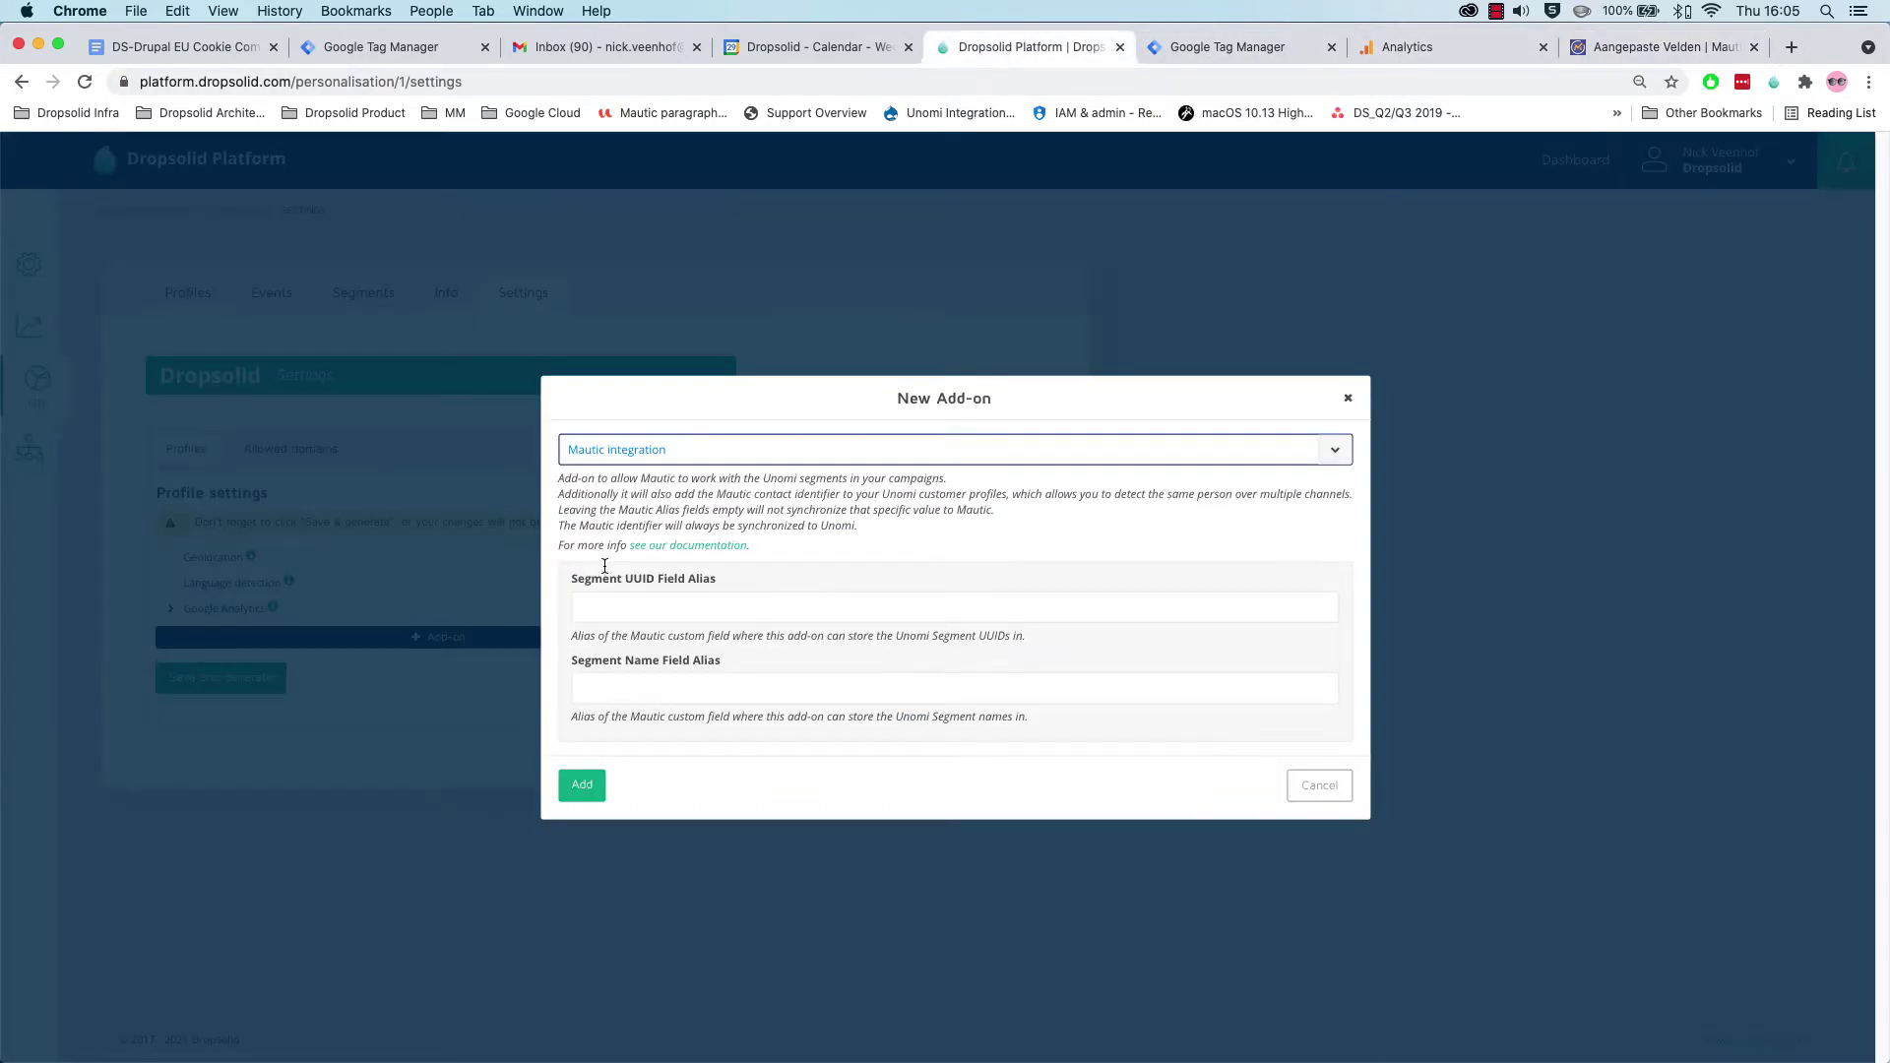
pyautogui.click(683, 620)
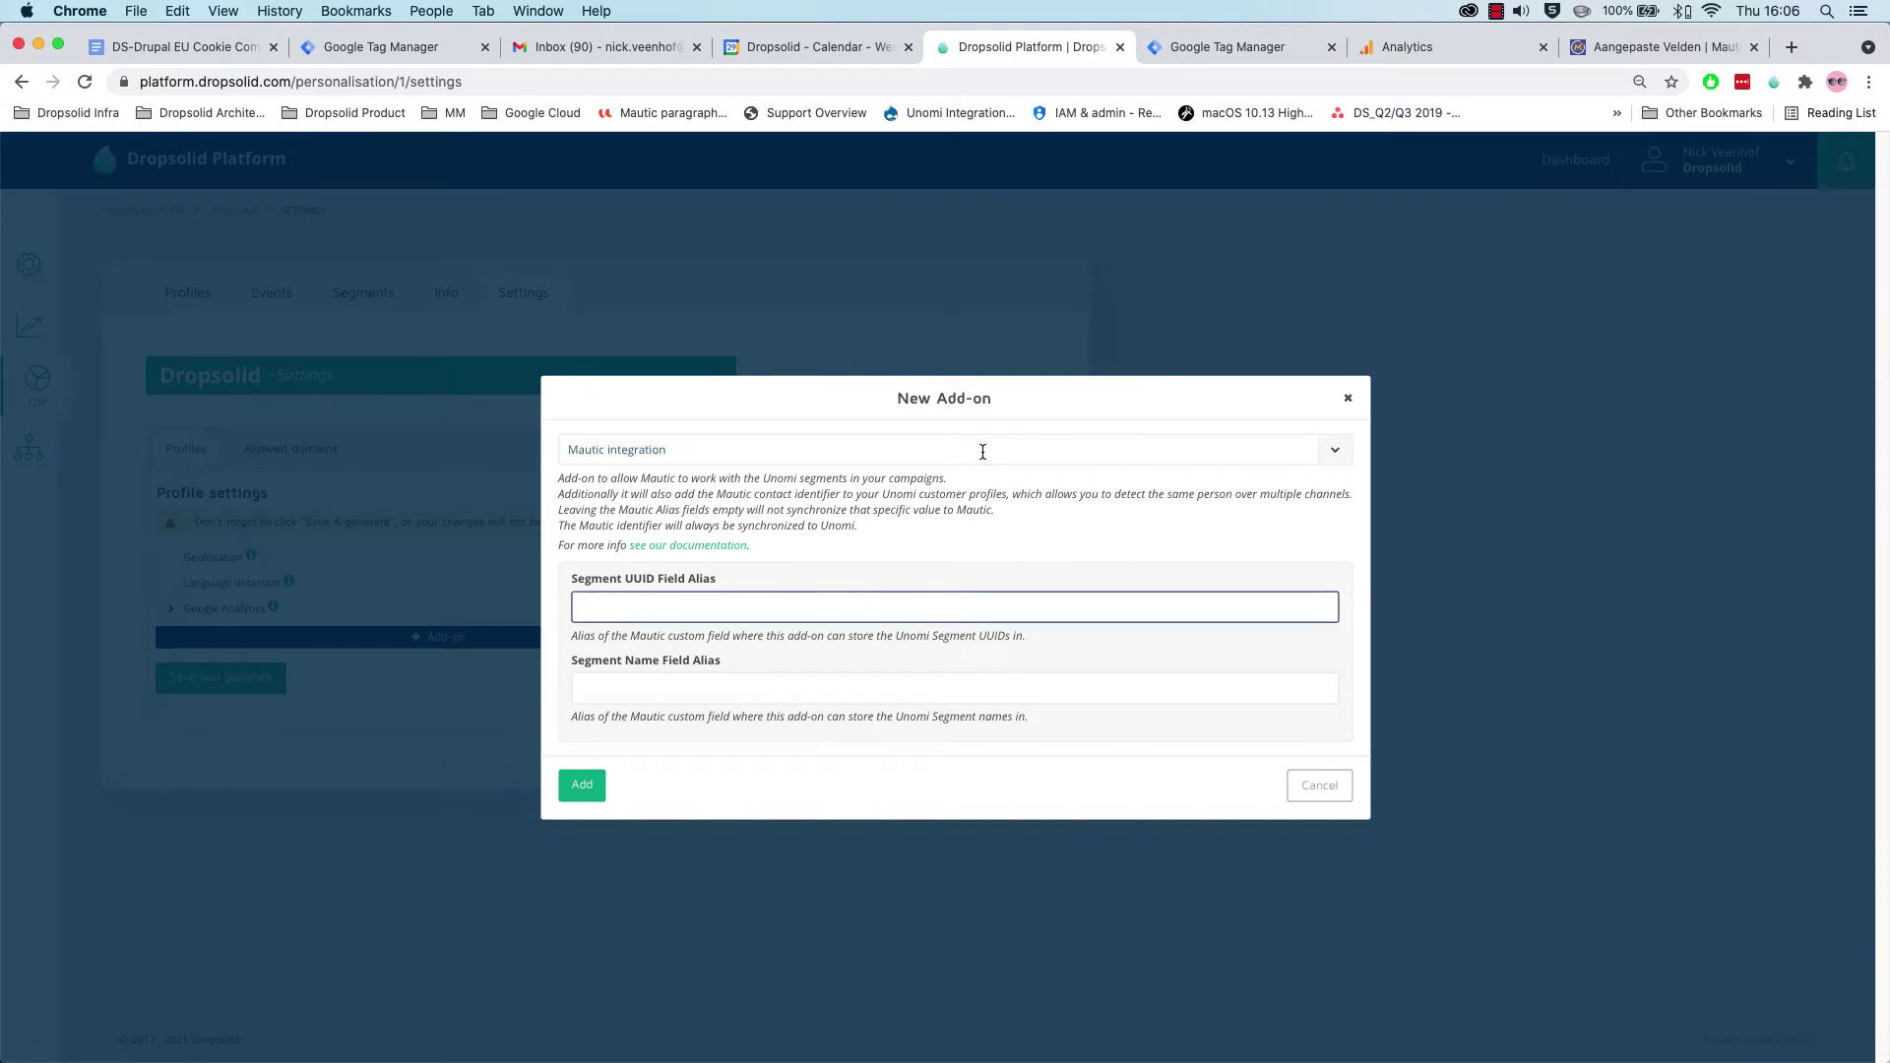
pyautogui.click(1611, 38)
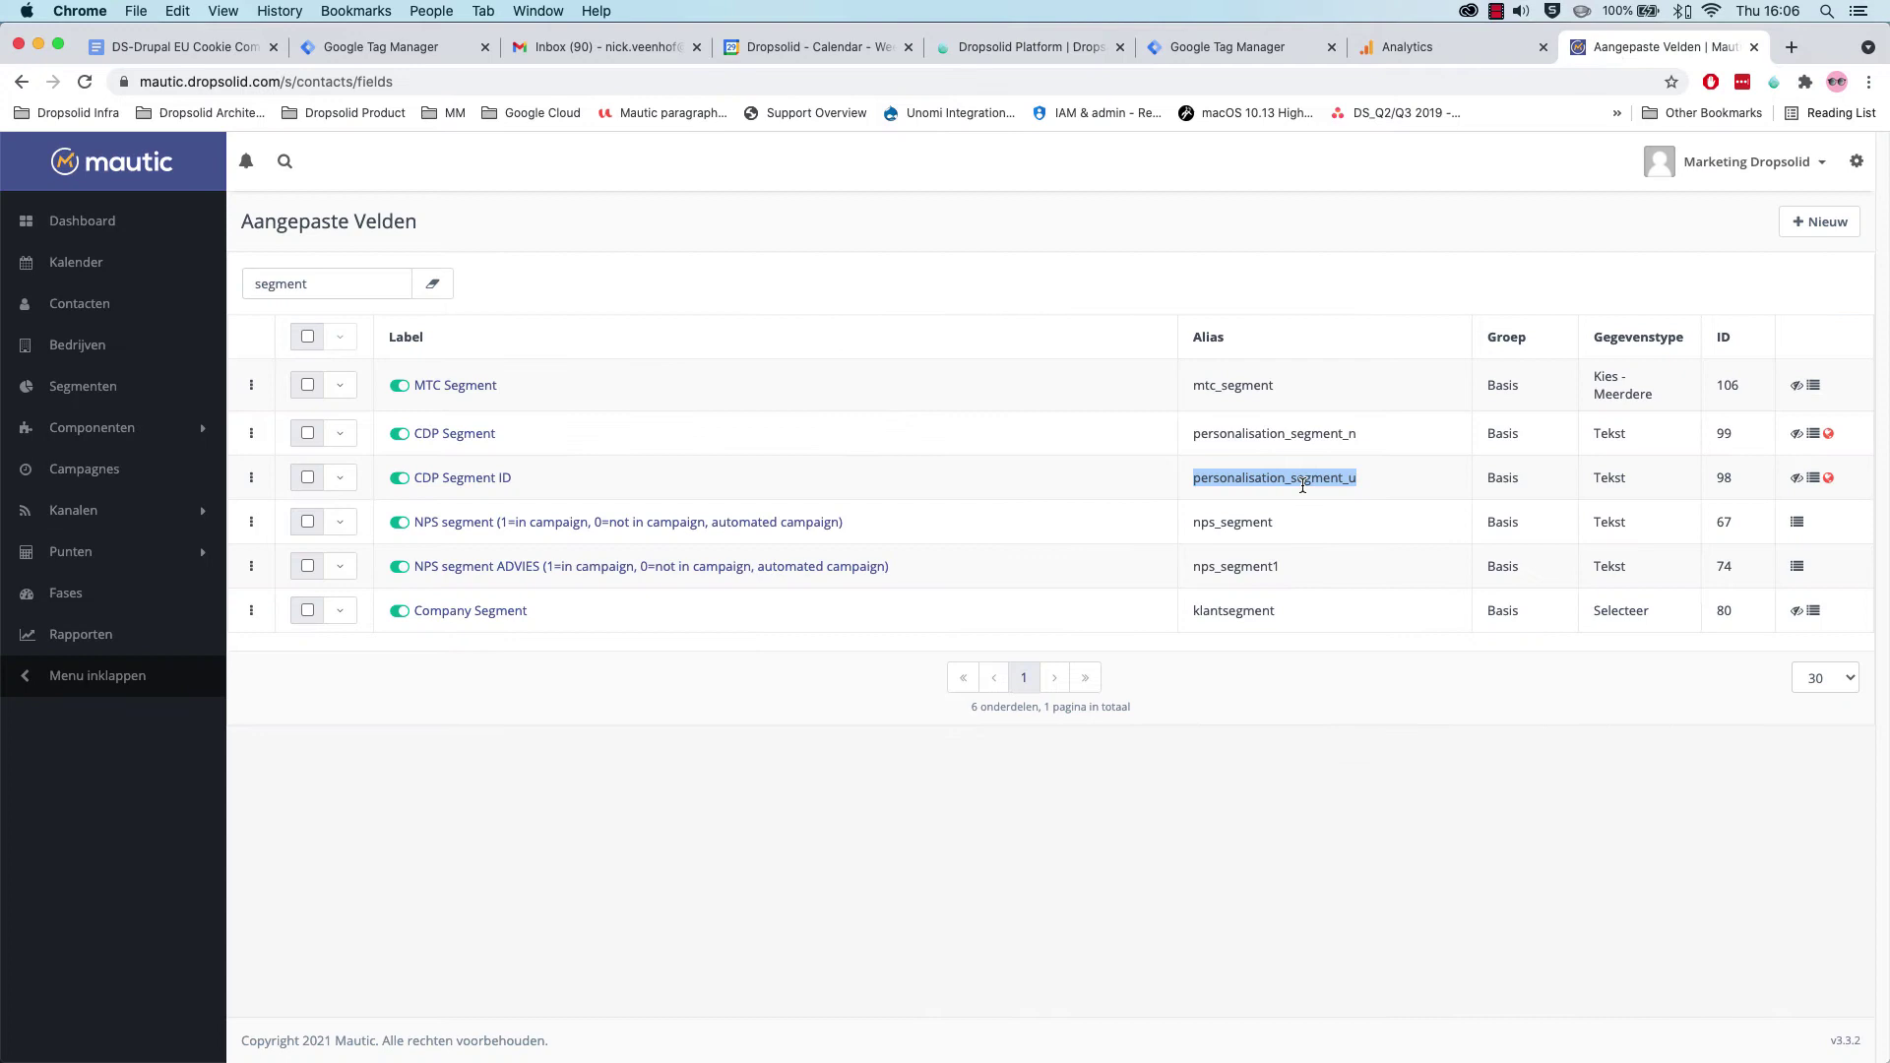
pyautogui.click(1029, 46)
pyautogui.write('personalisation_segment_u')
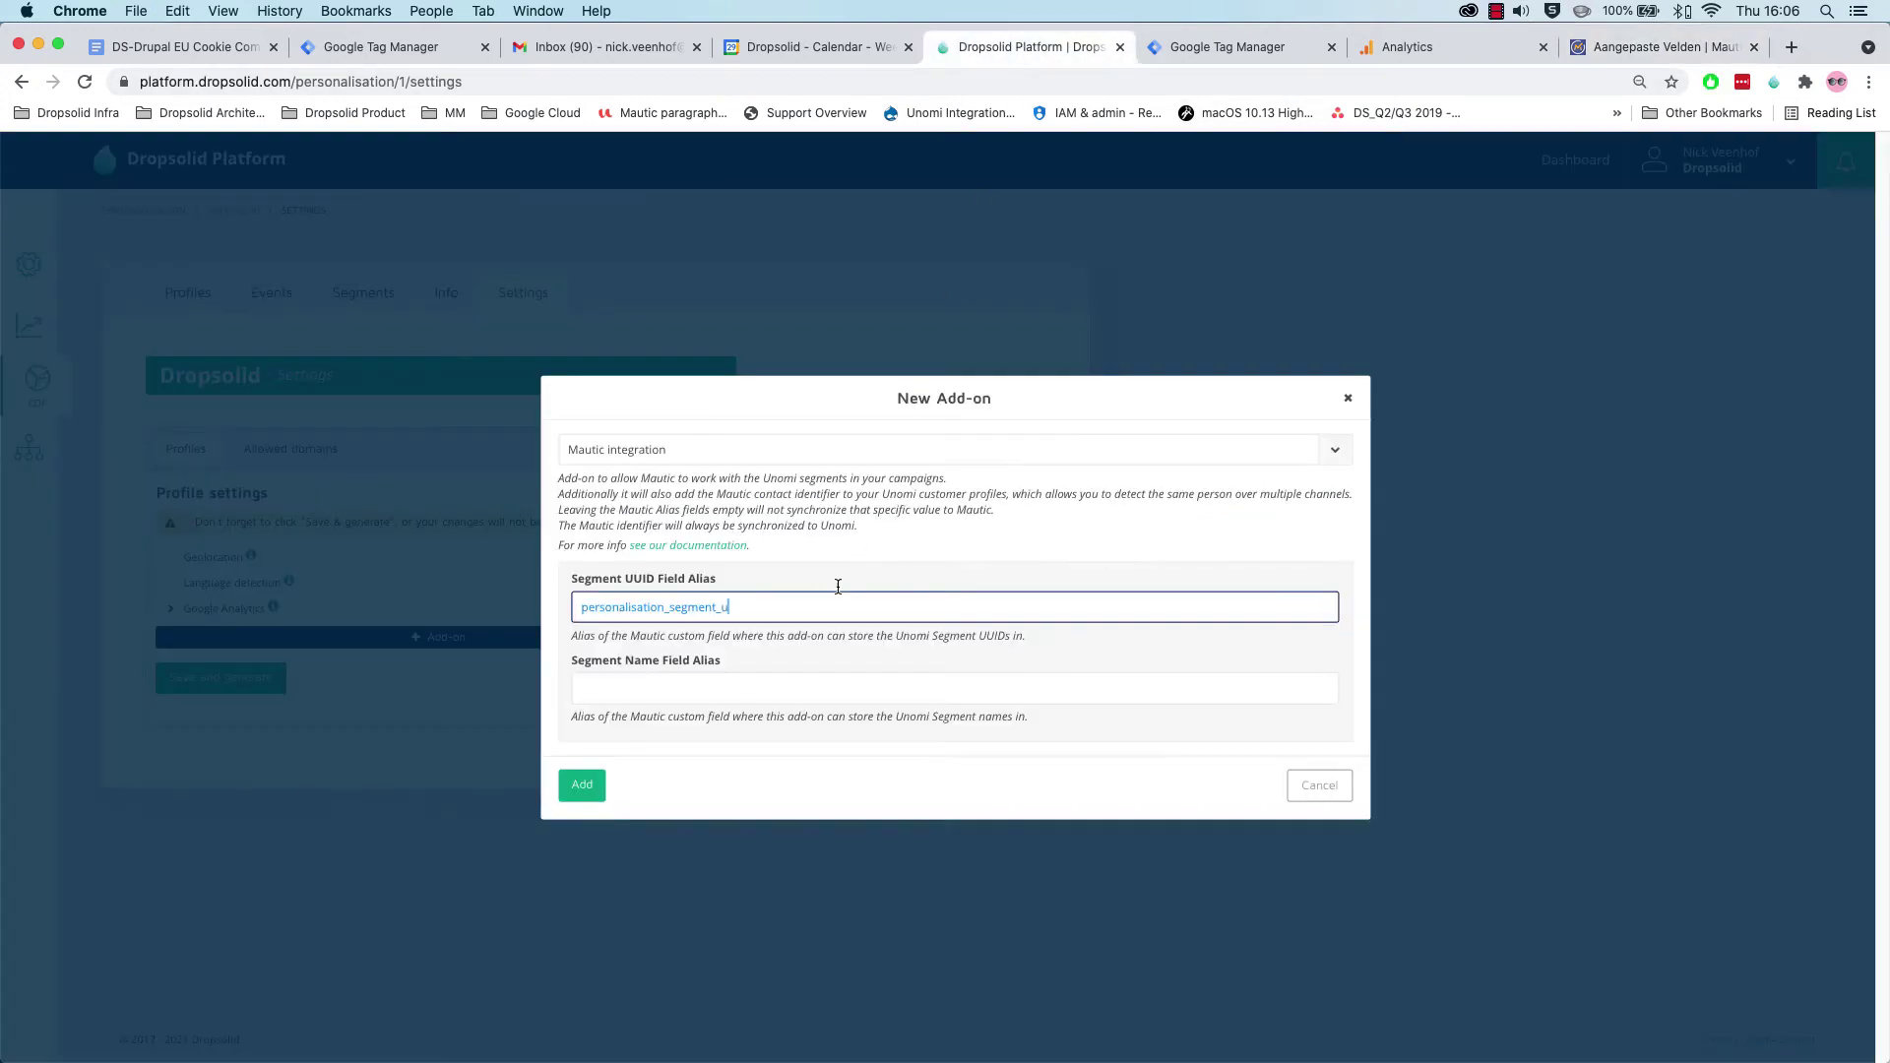
pyautogui.press('Tab')
# Copy personalisation_segment_n from Mautic into the Segment Name Field Alias and add the integration.
pyautogui.click(1615, 47)
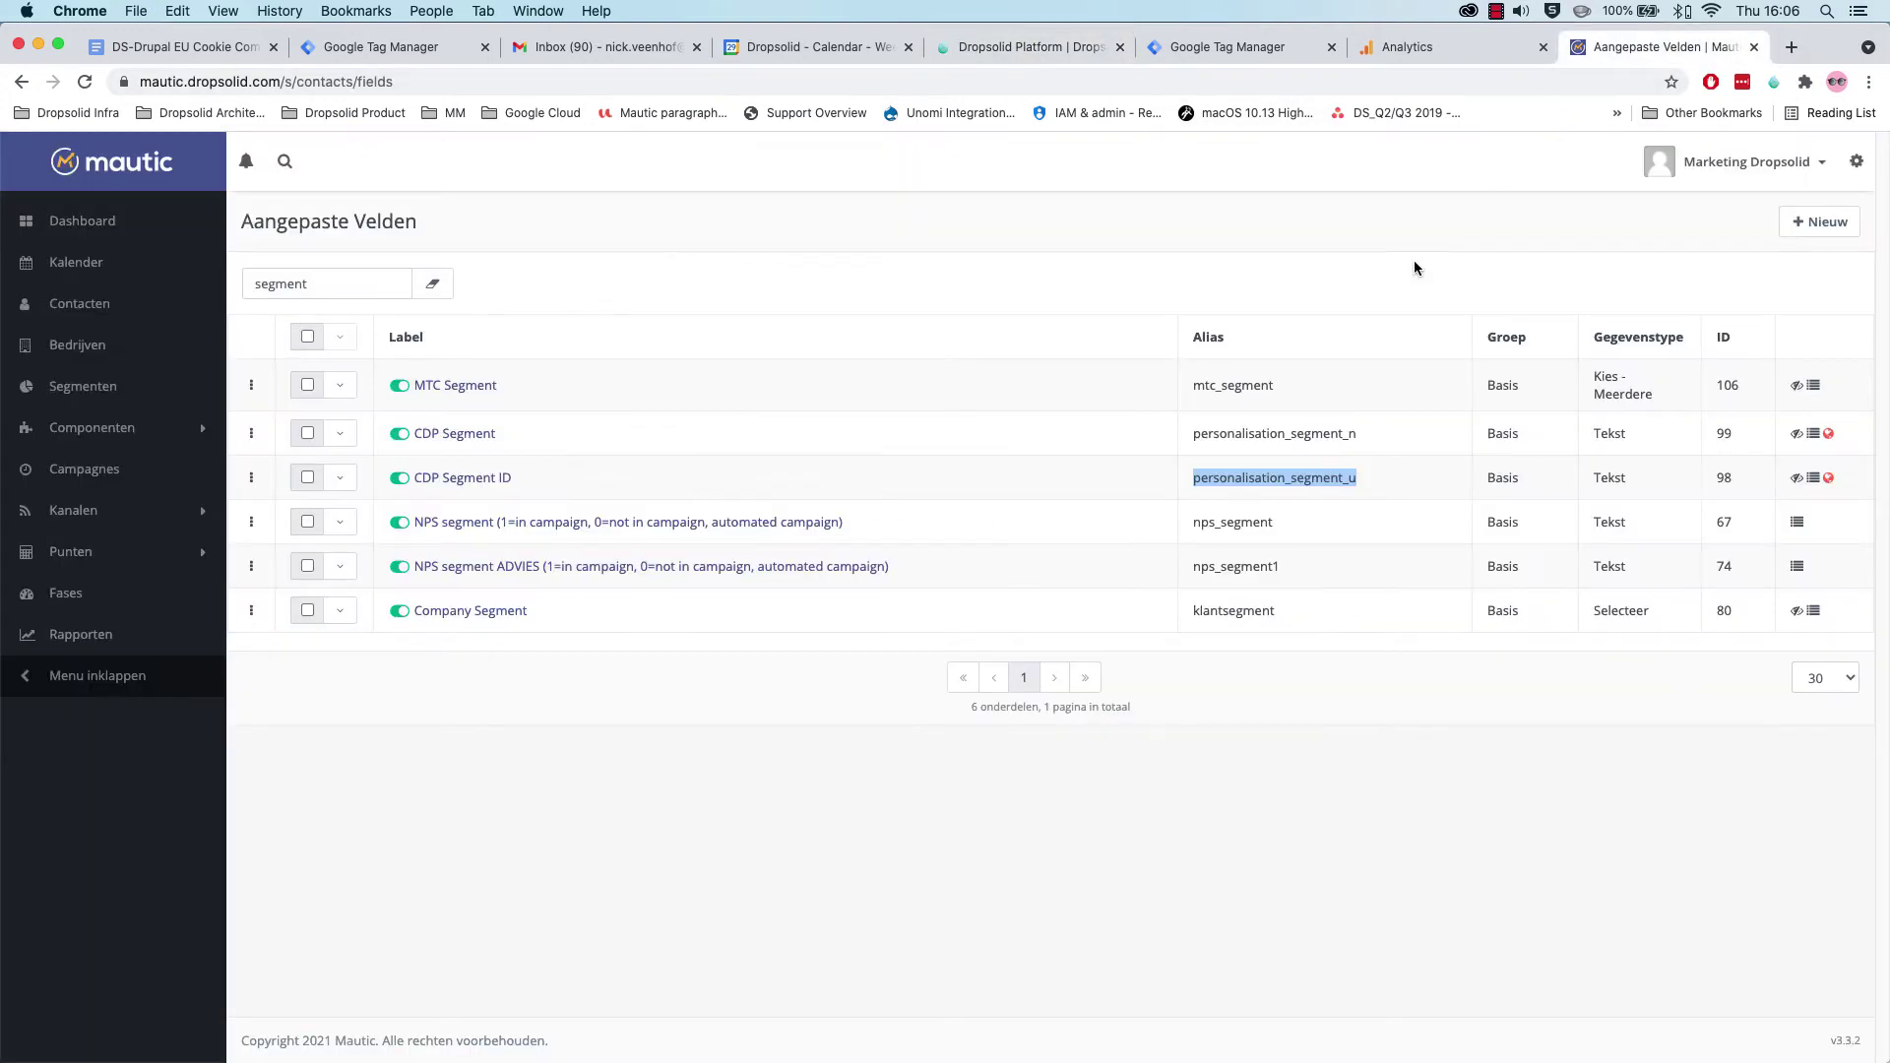
pyautogui.doubleClick(1246, 434)
pyautogui.press('super+c')
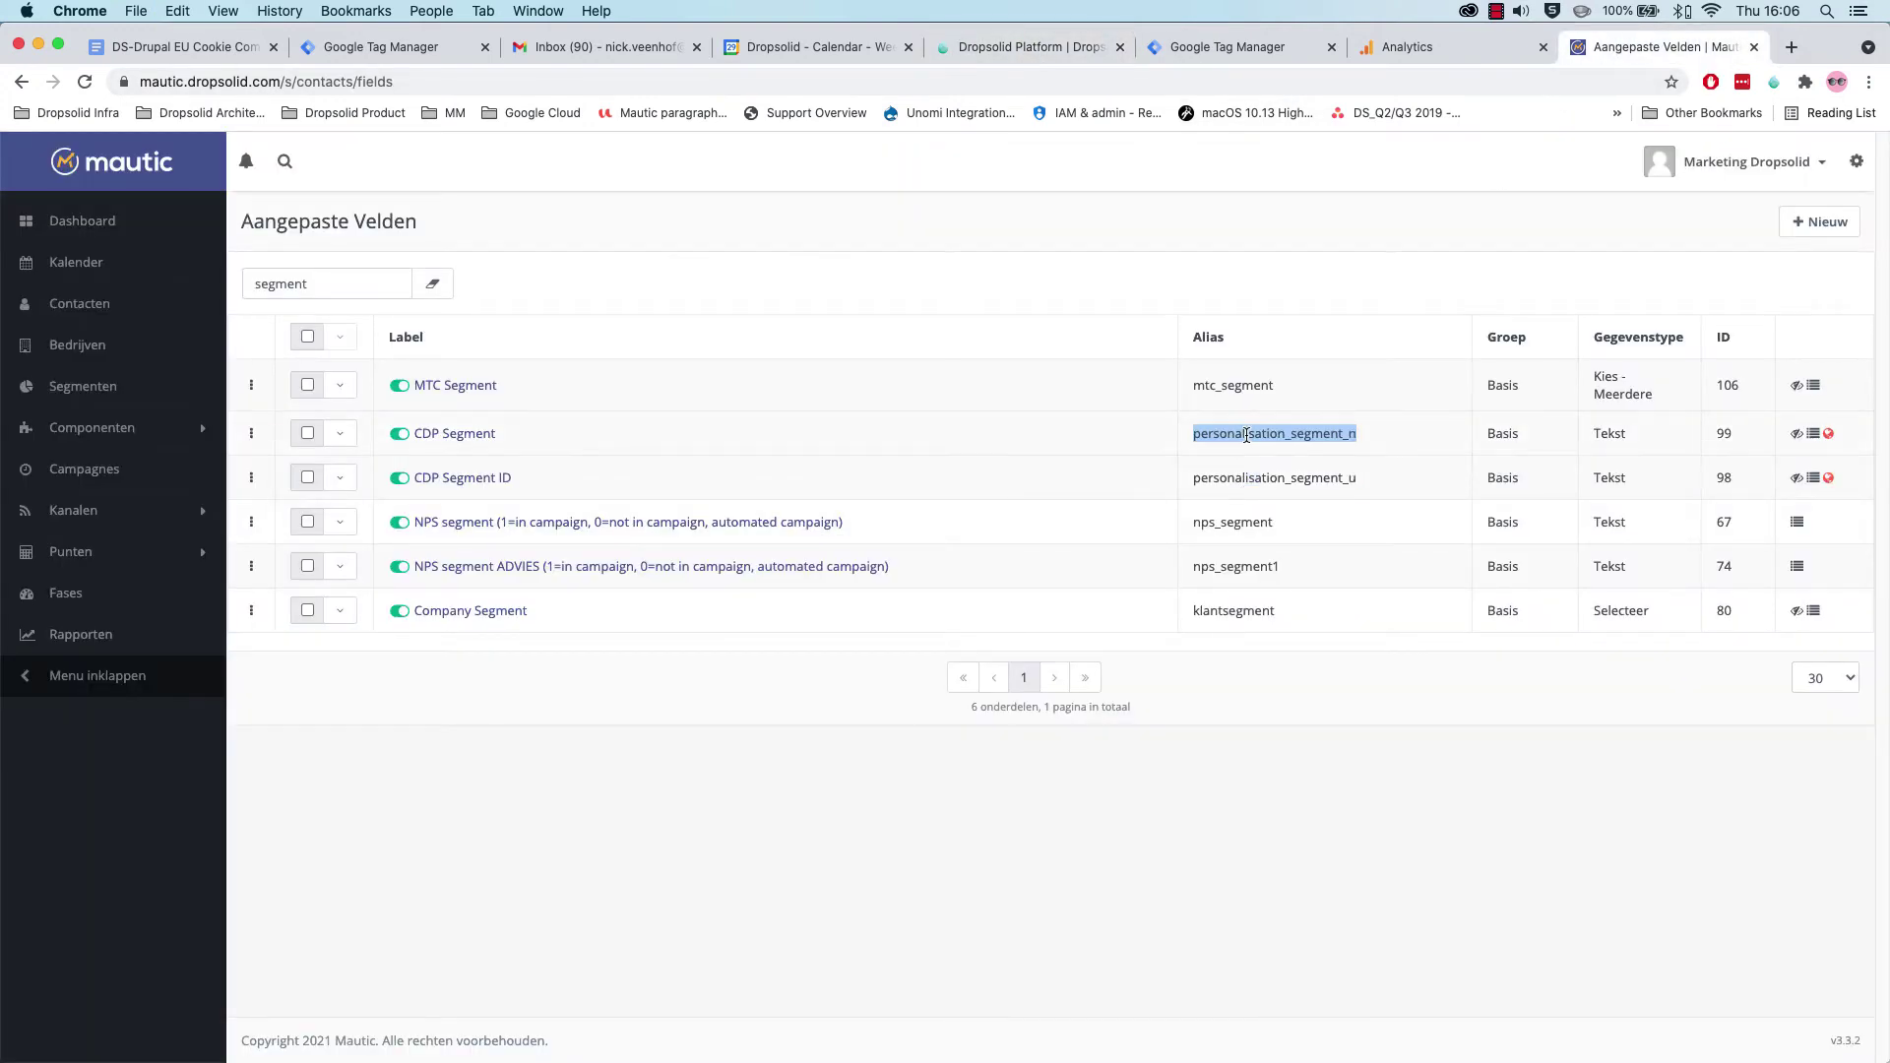
pyautogui.click(1000, 55)
pyautogui.press('super+v')
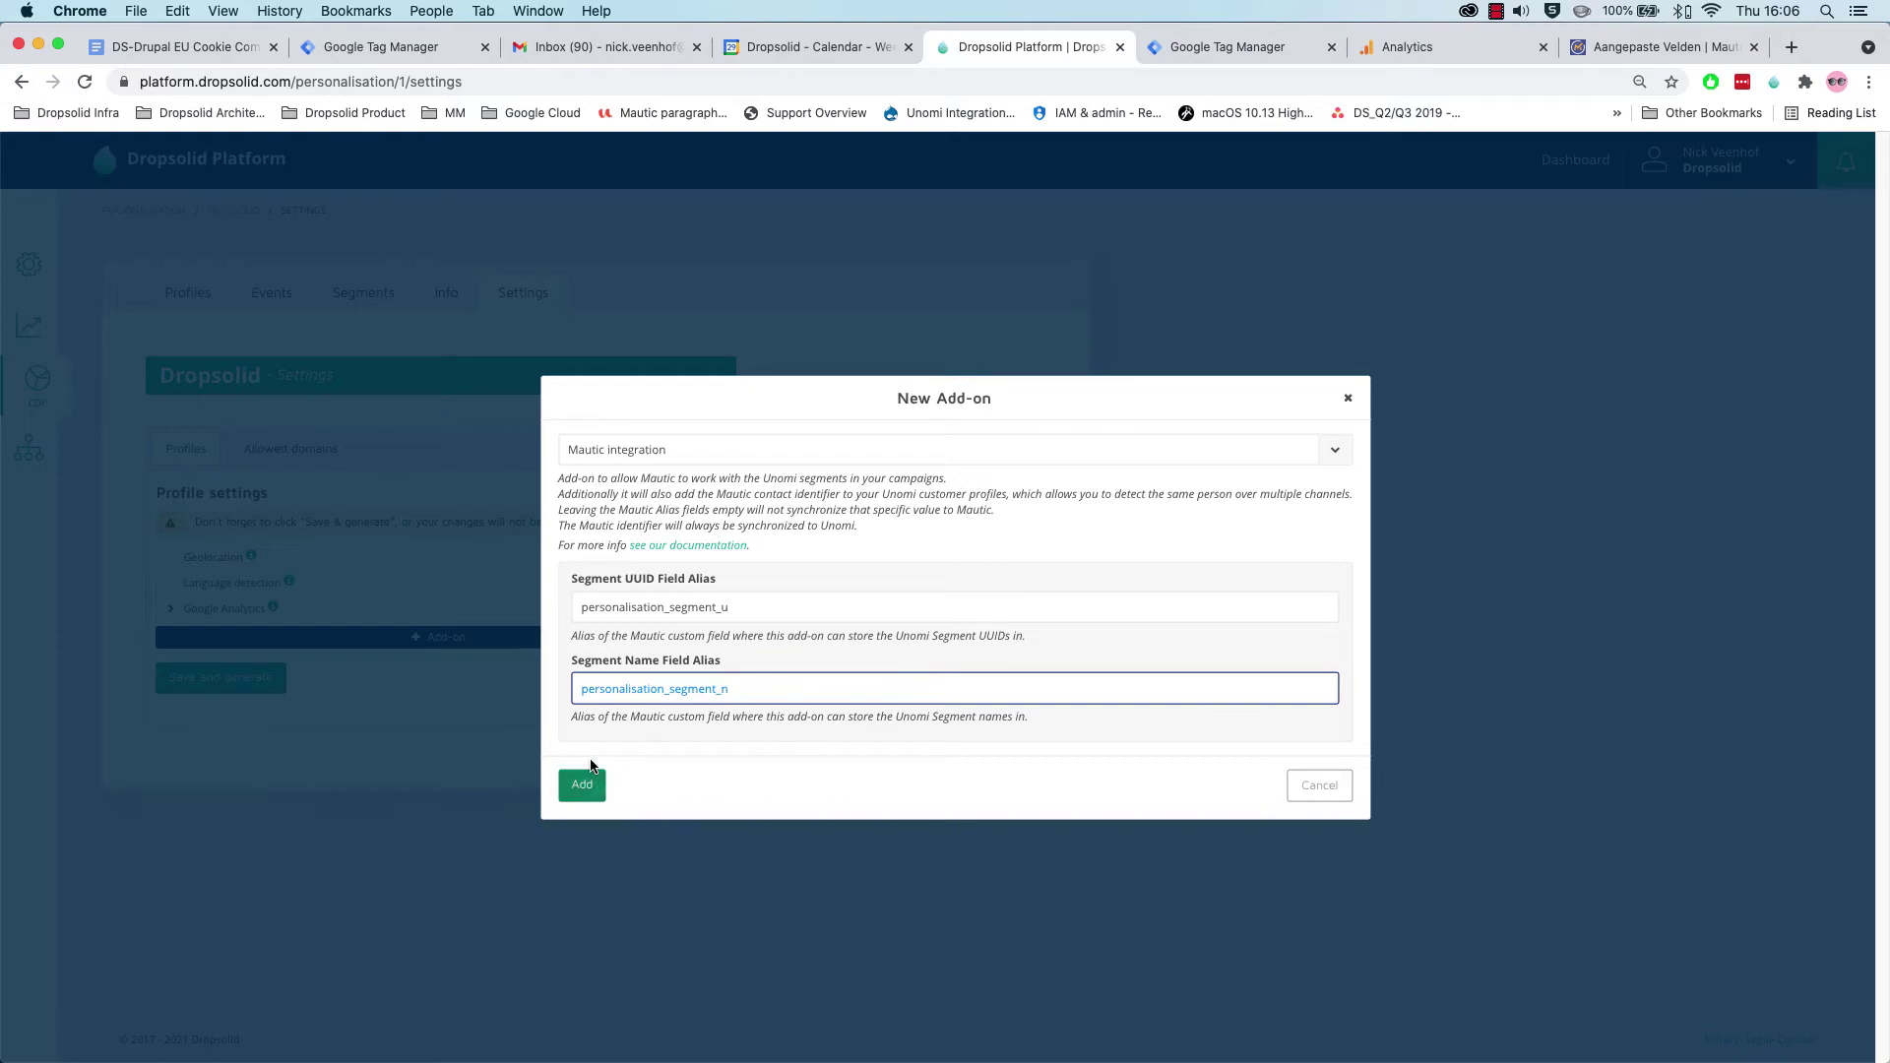
pyautogui.click(587, 784)
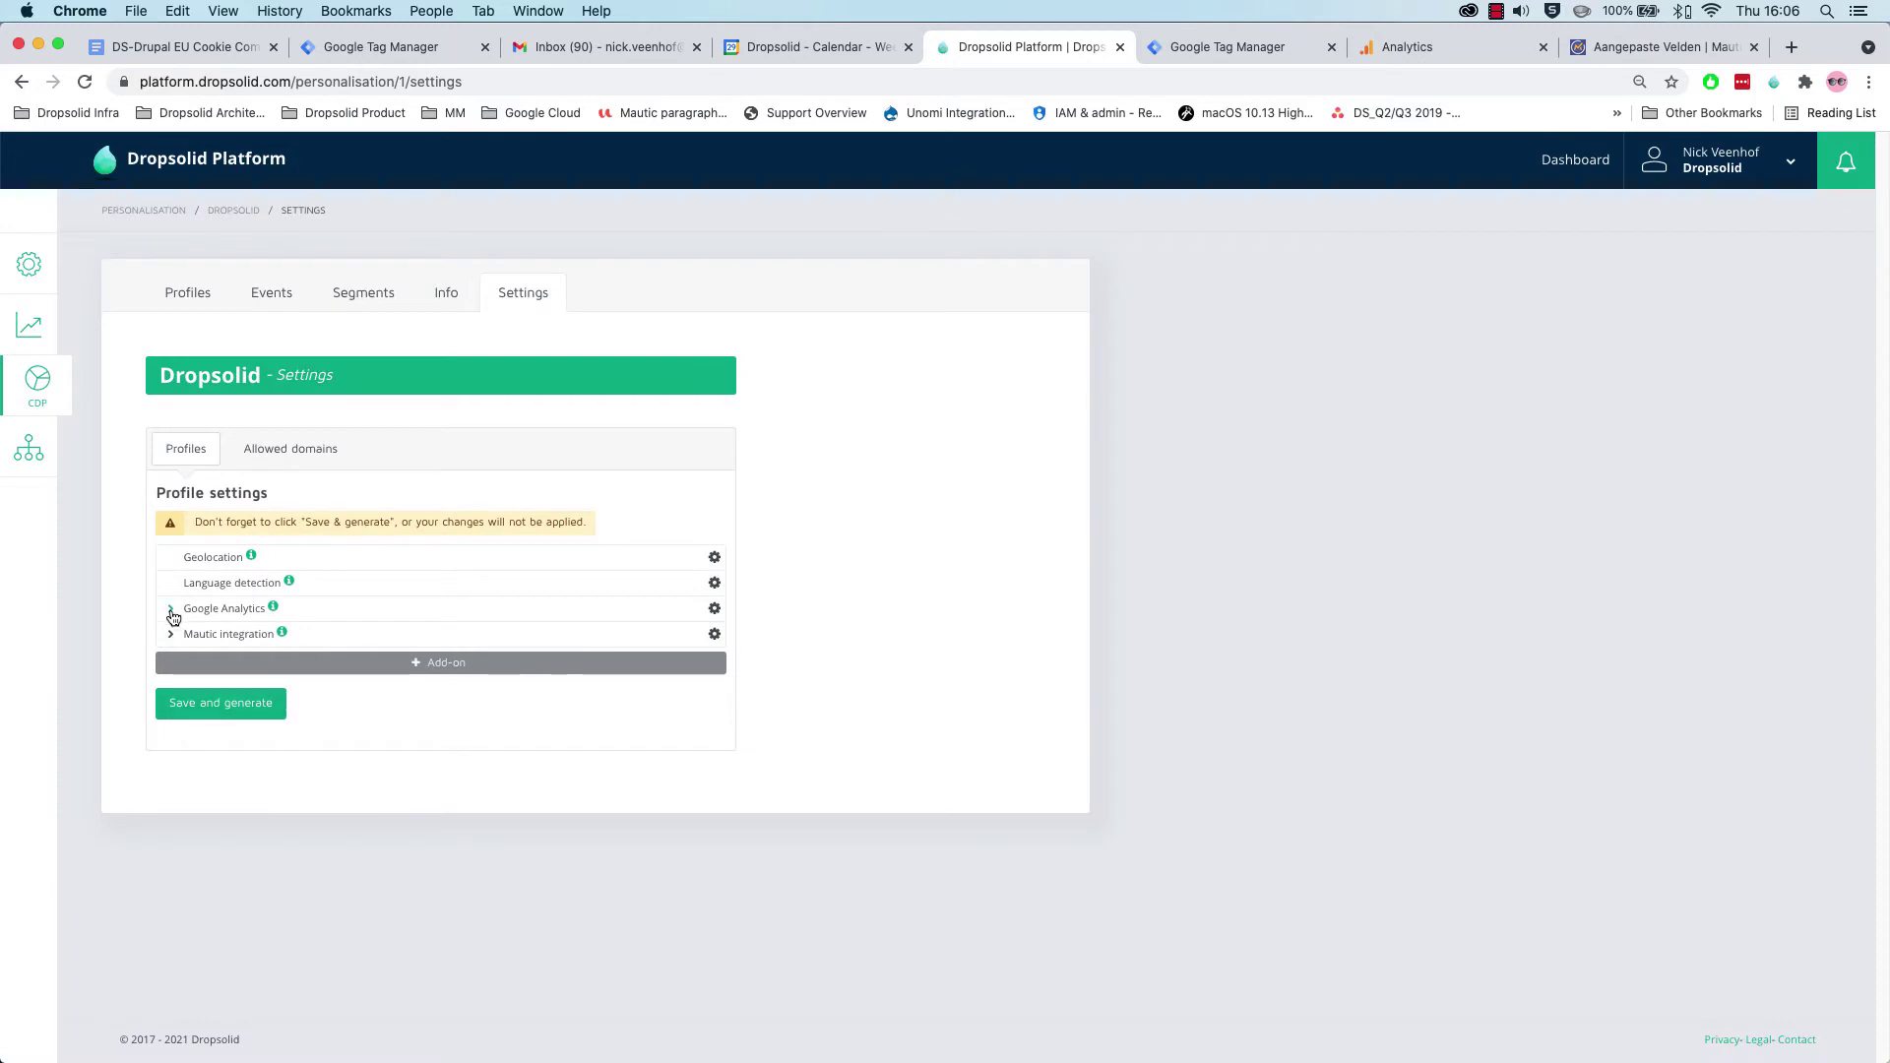
# Review the Google Analytics and Mautic add-on rows, then save and generate the profile script.
pyautogui.click(170, 608)
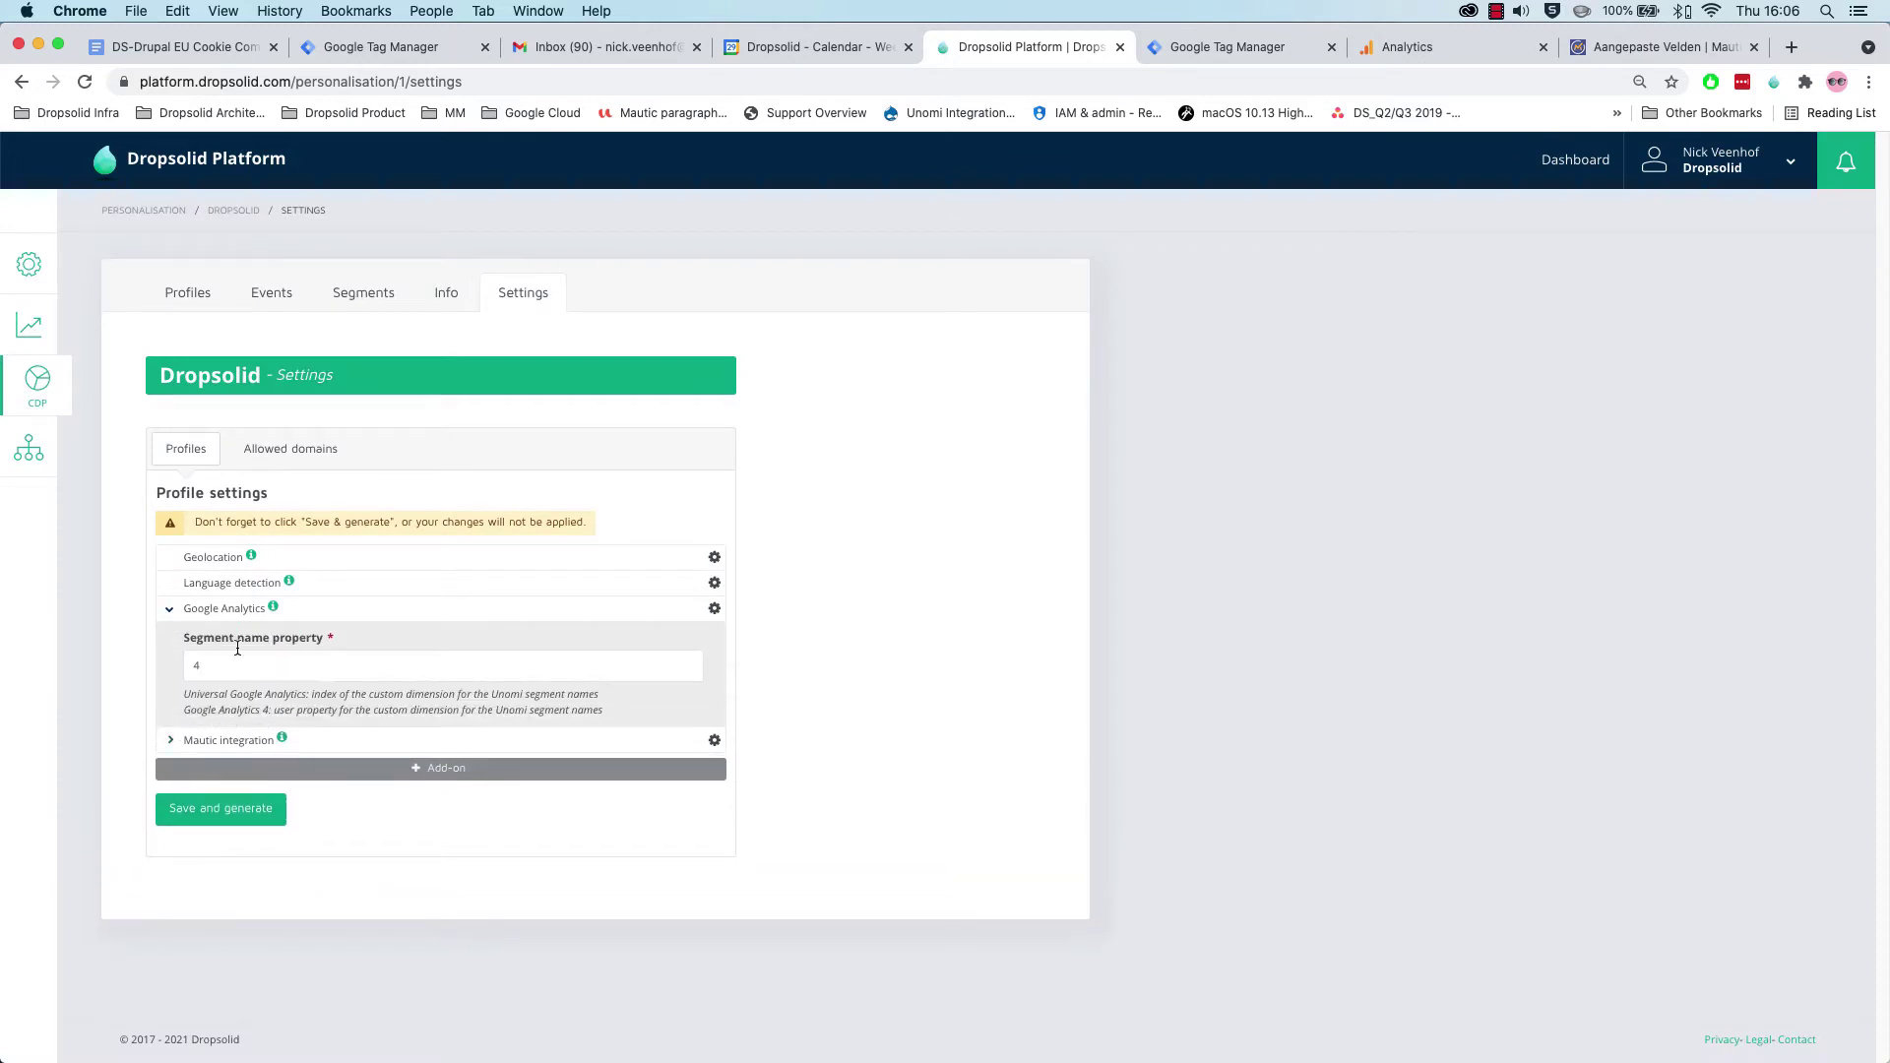
pyautogui.click(167, 742)
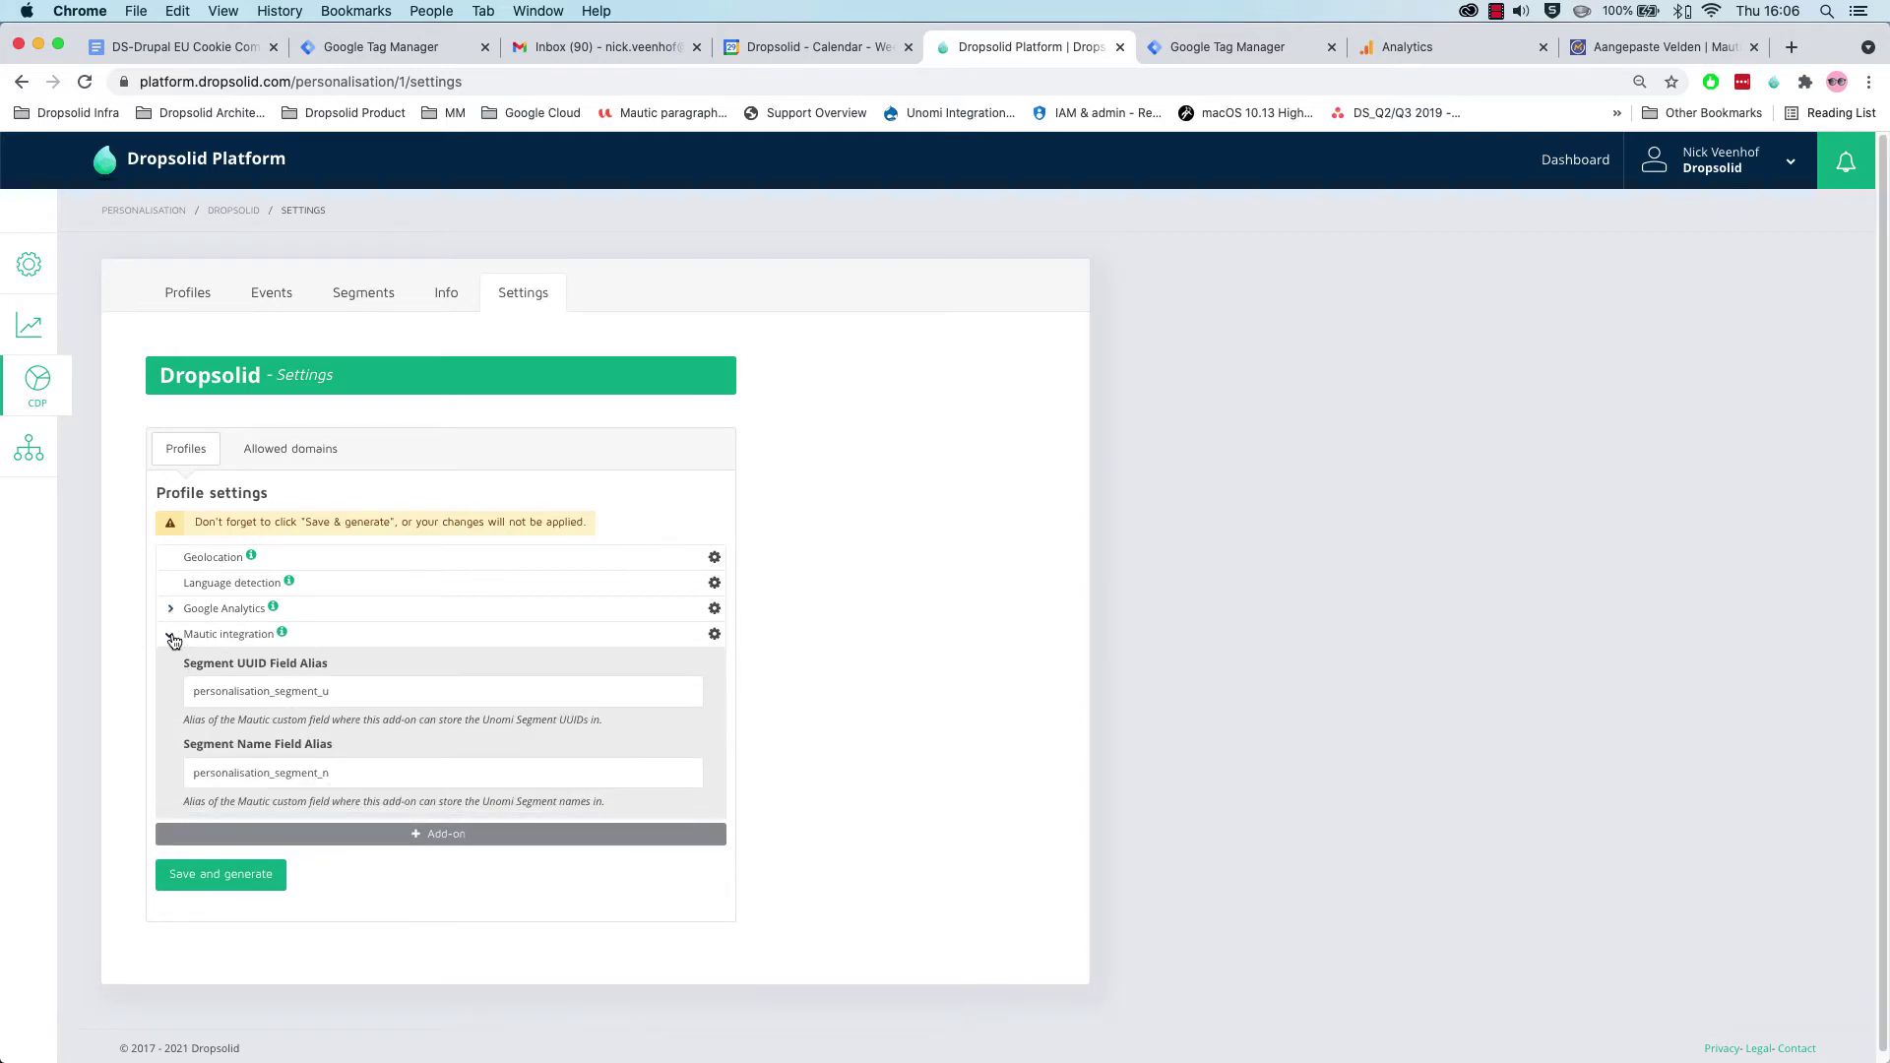
pyautogui.click(208, 877)
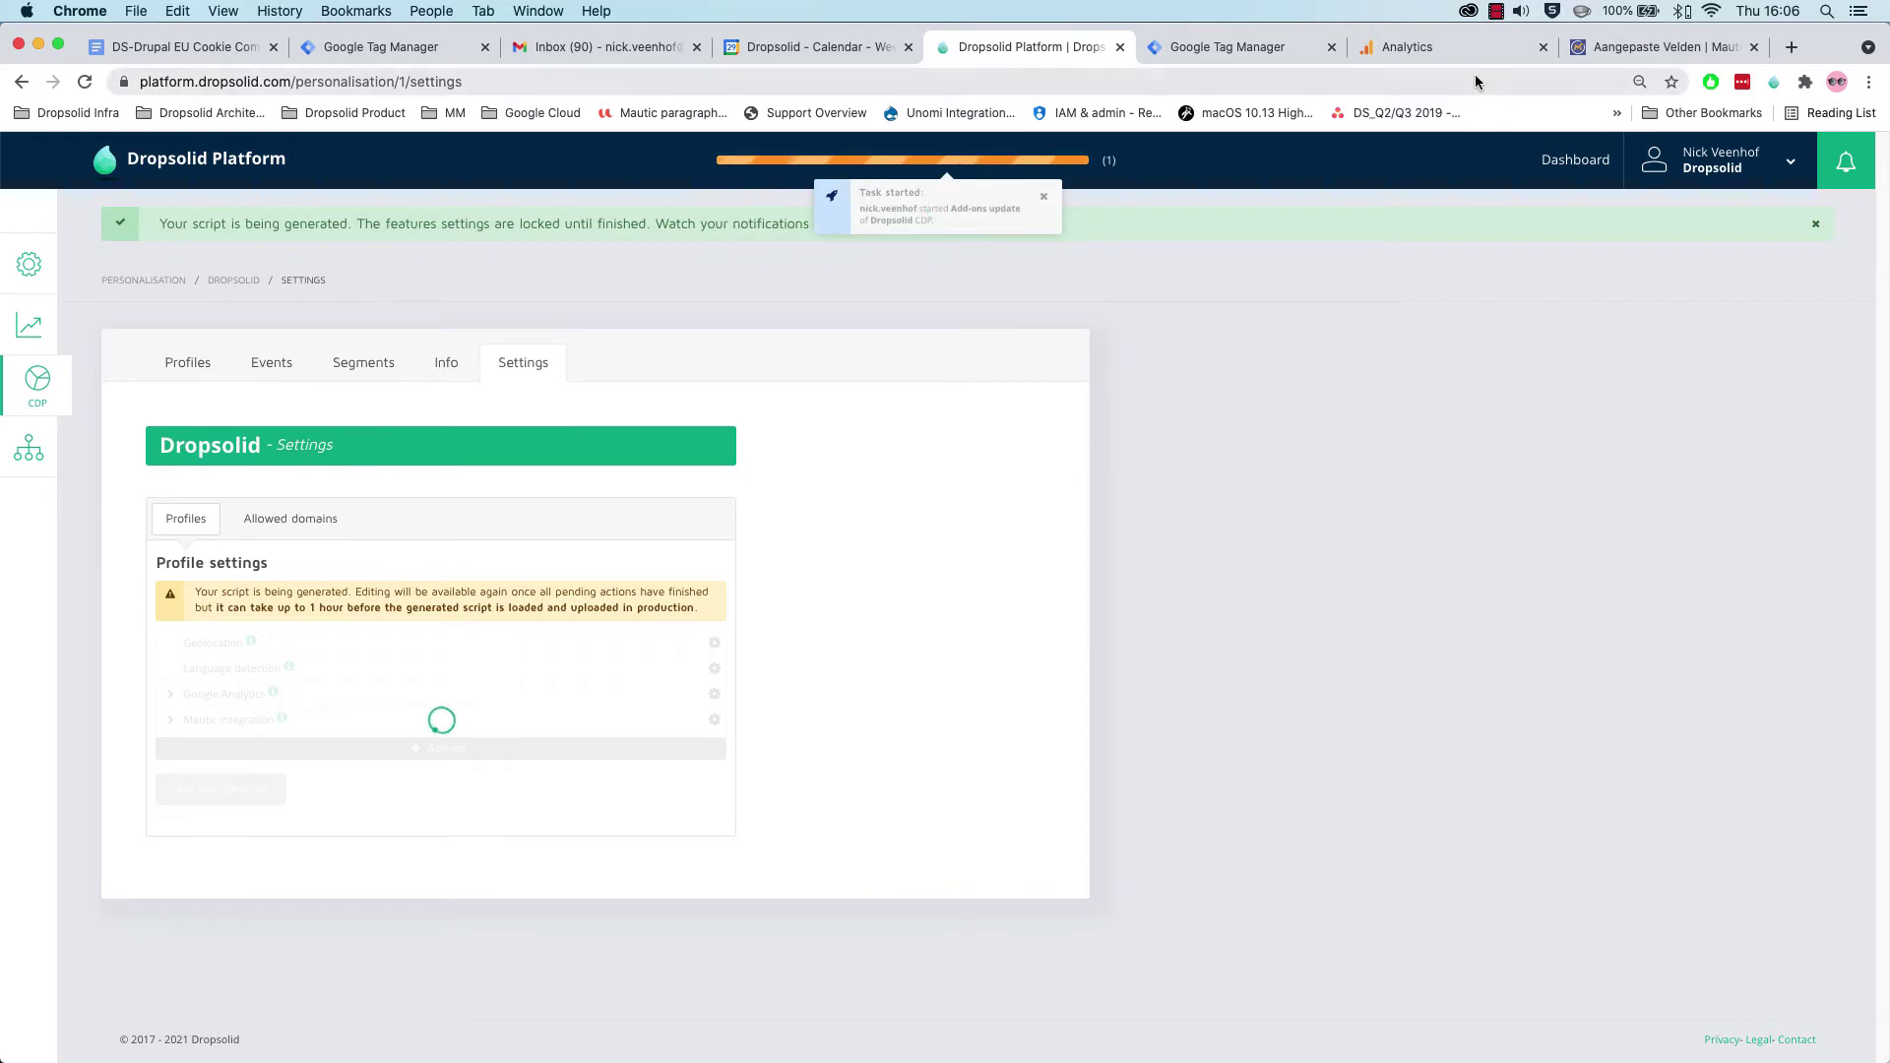
# Wait for script generation to finish, then switch to the Dropsolid agency website.
pyautogui.click(1494, 12)
pyautogui.click(1536, 51)
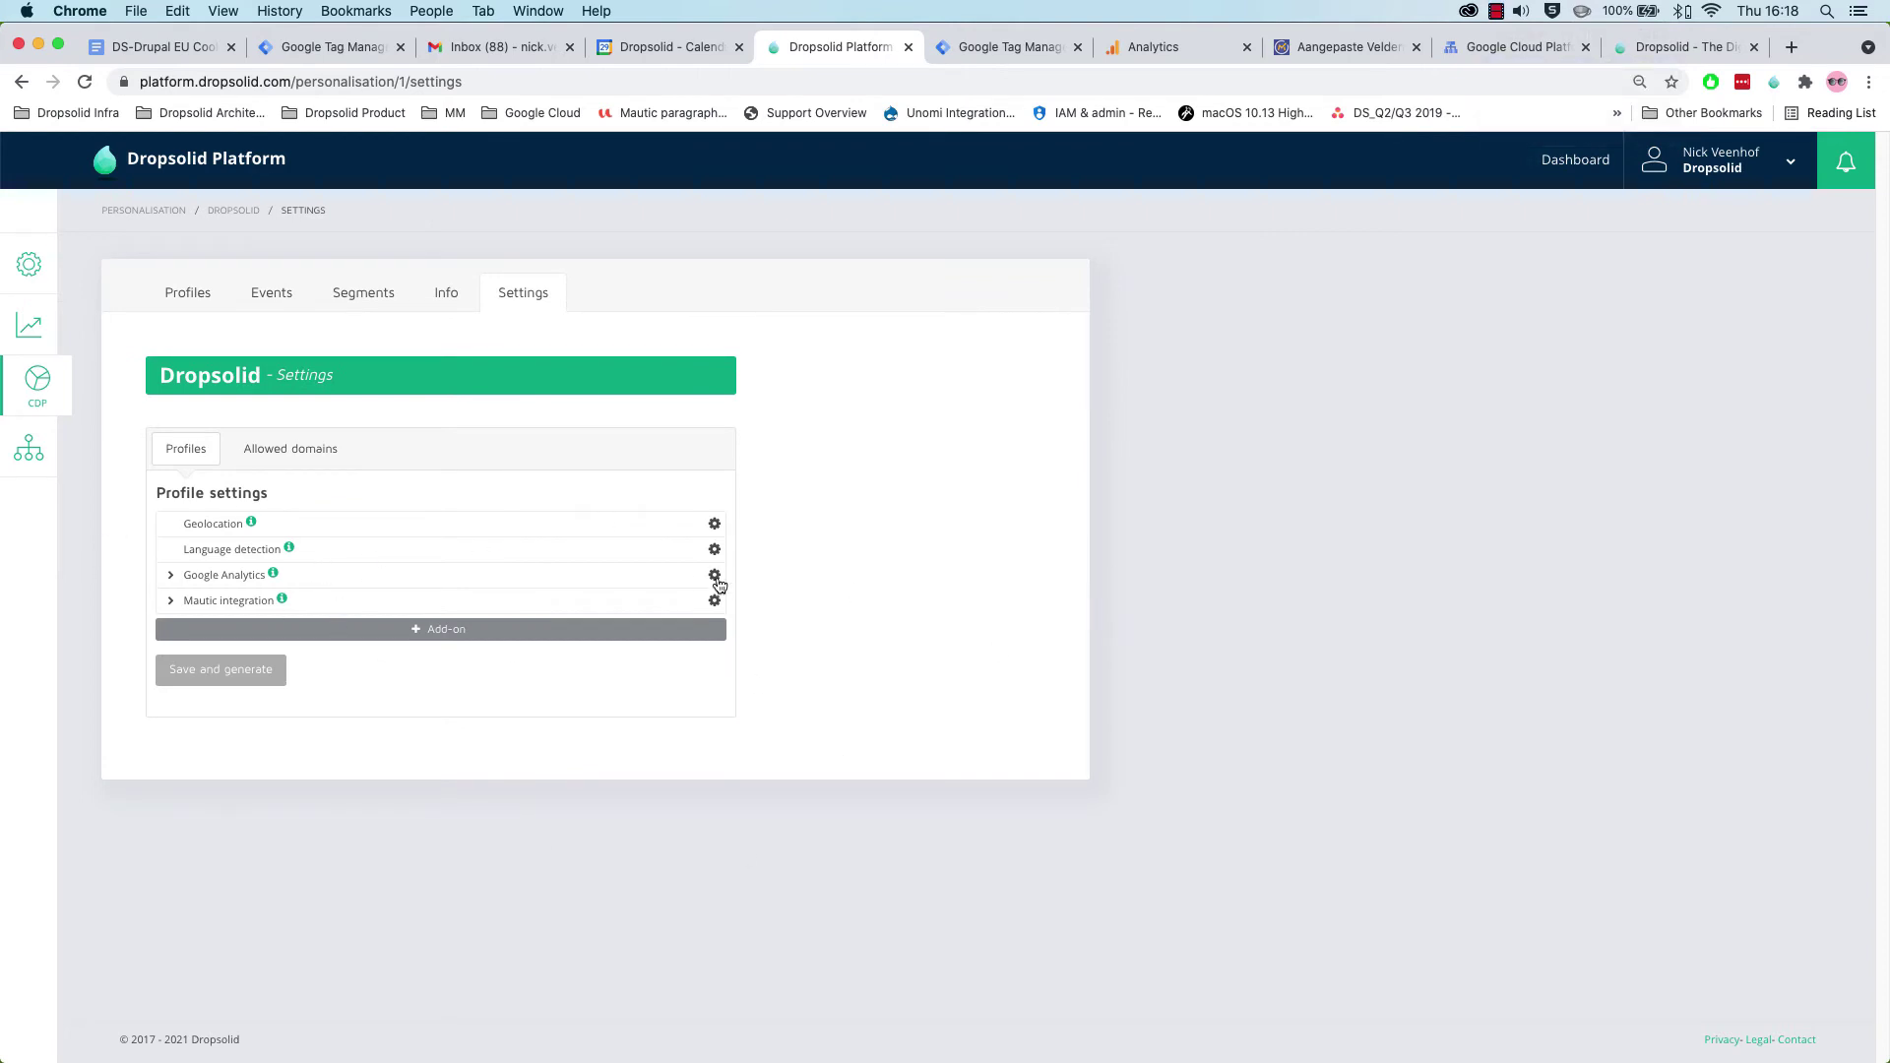
pyautogui.click(1672, 49)
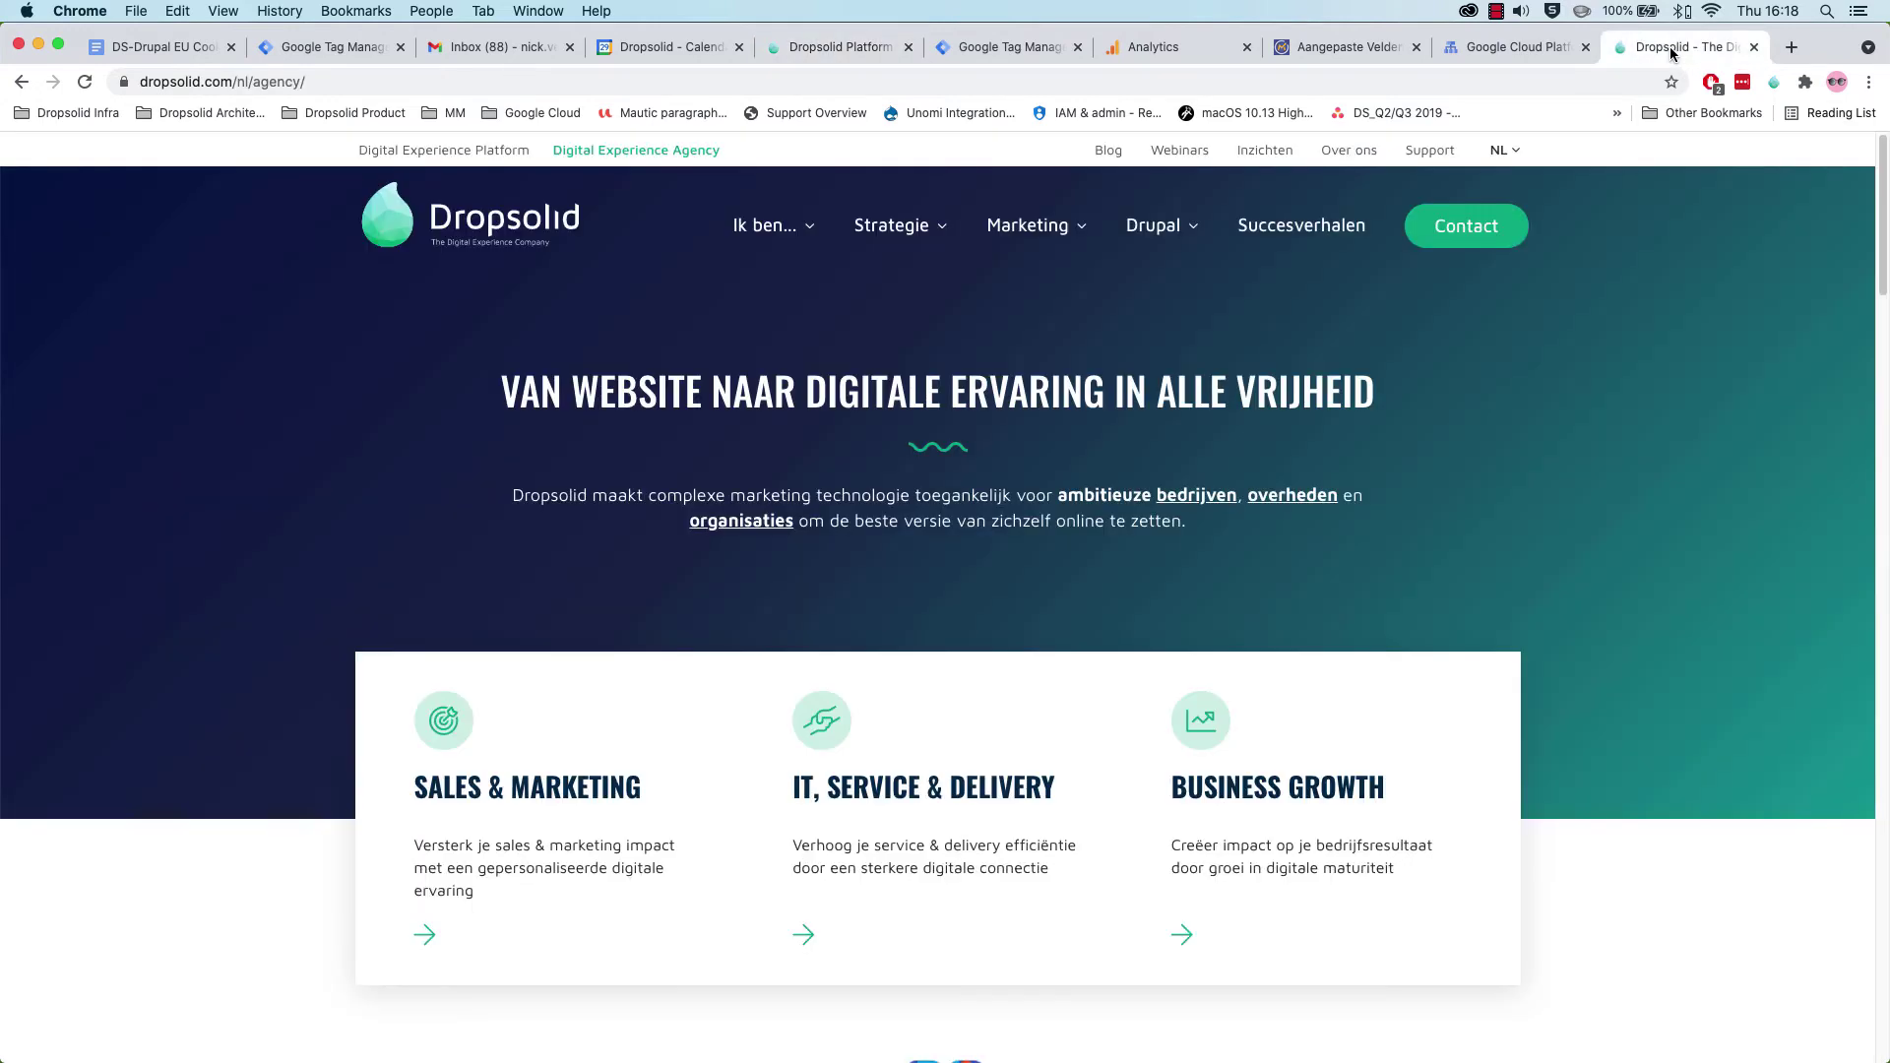
# Reload the agency page with DevTools' Network panel filtered on 'mautic' to record event requests.
pyautogui.rightClick(246, 482)
pyautogui.press('super+r')
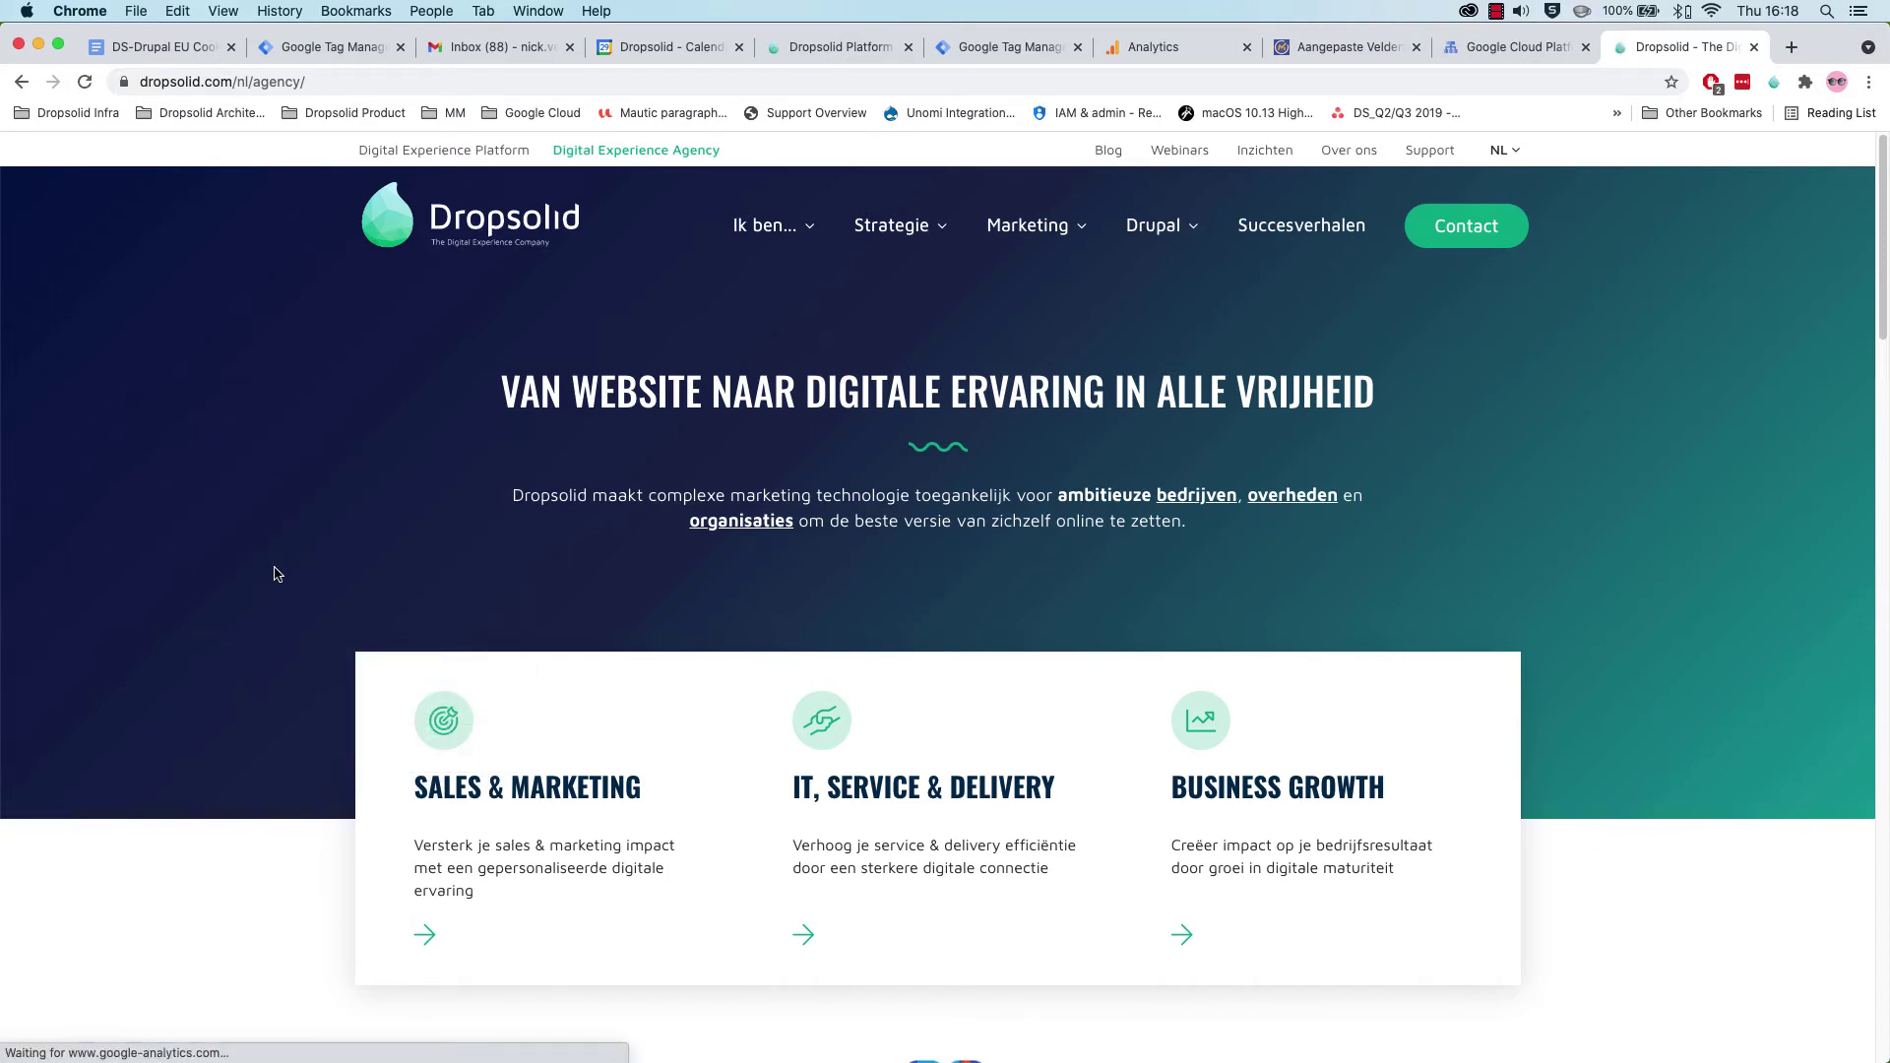
pyautogui.rightClick(313, 597)
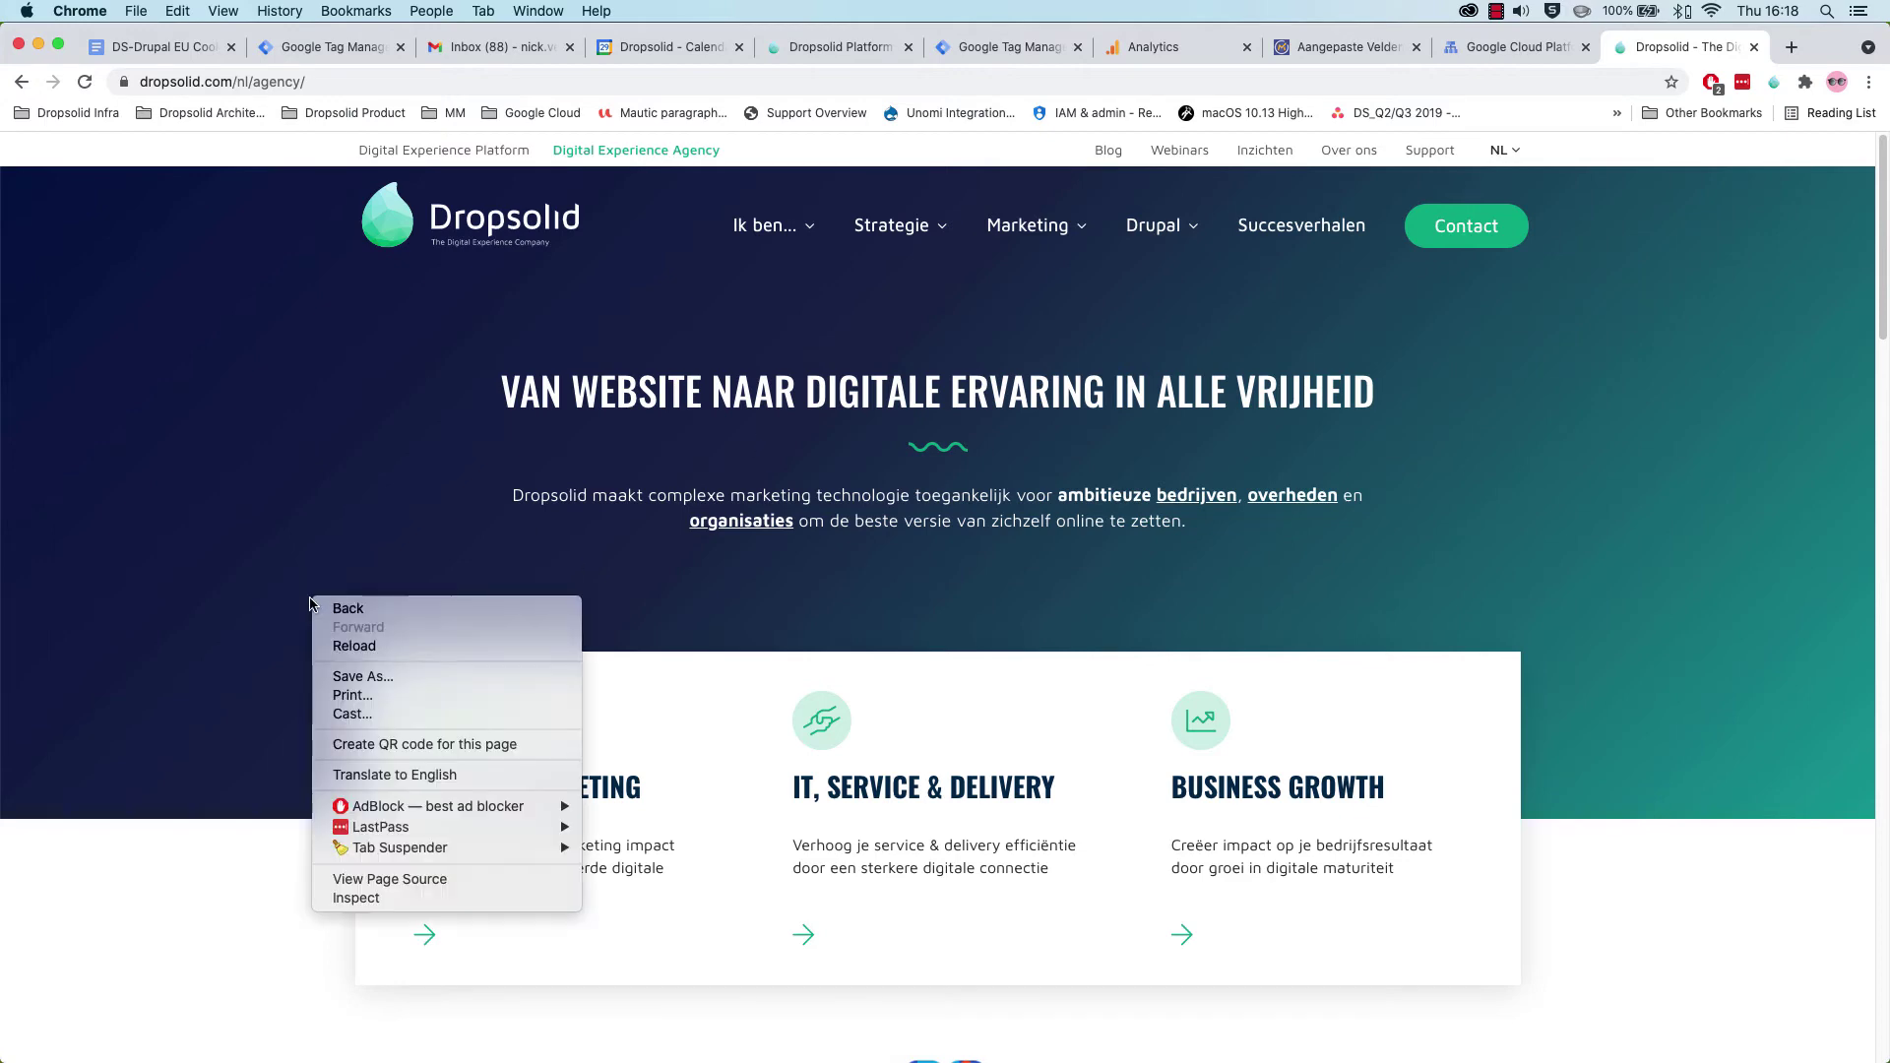
pyautogui.click(371, 896)
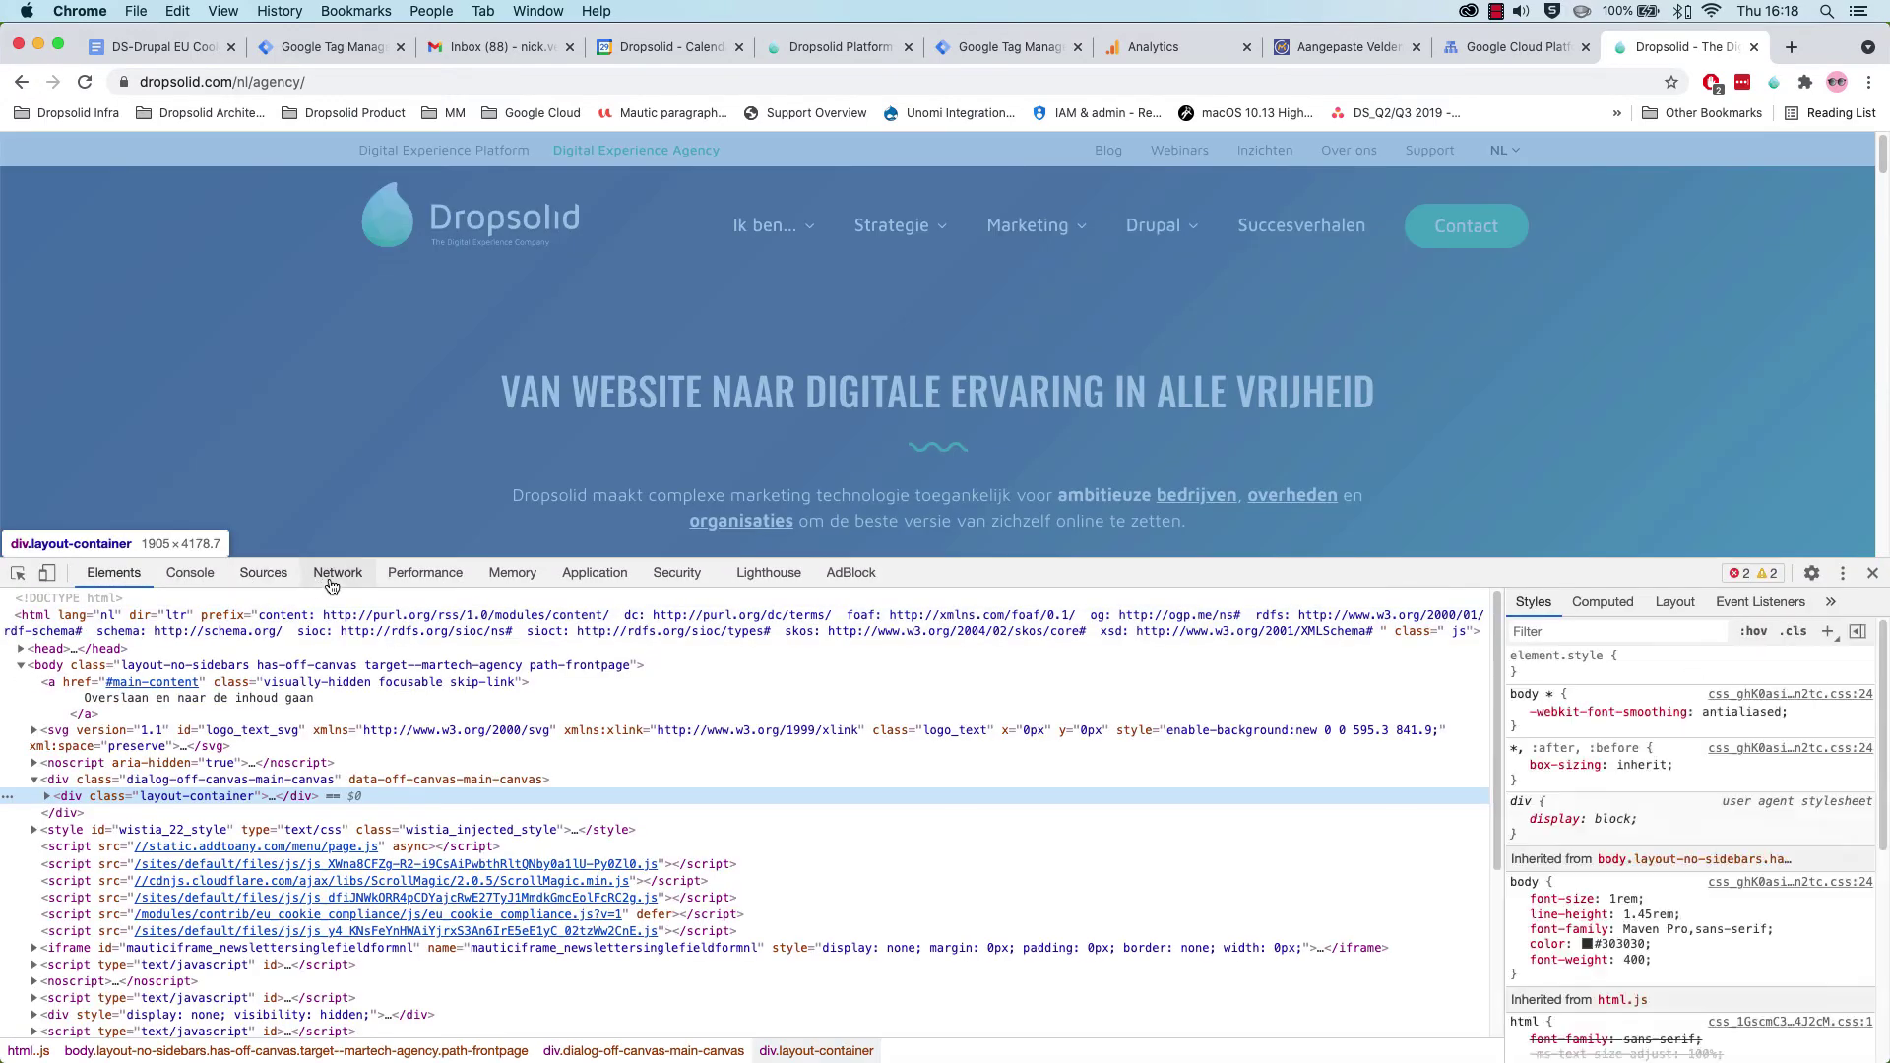
pyautogui.click(338, 572)
pyautogui.doubleClick(109, 631)
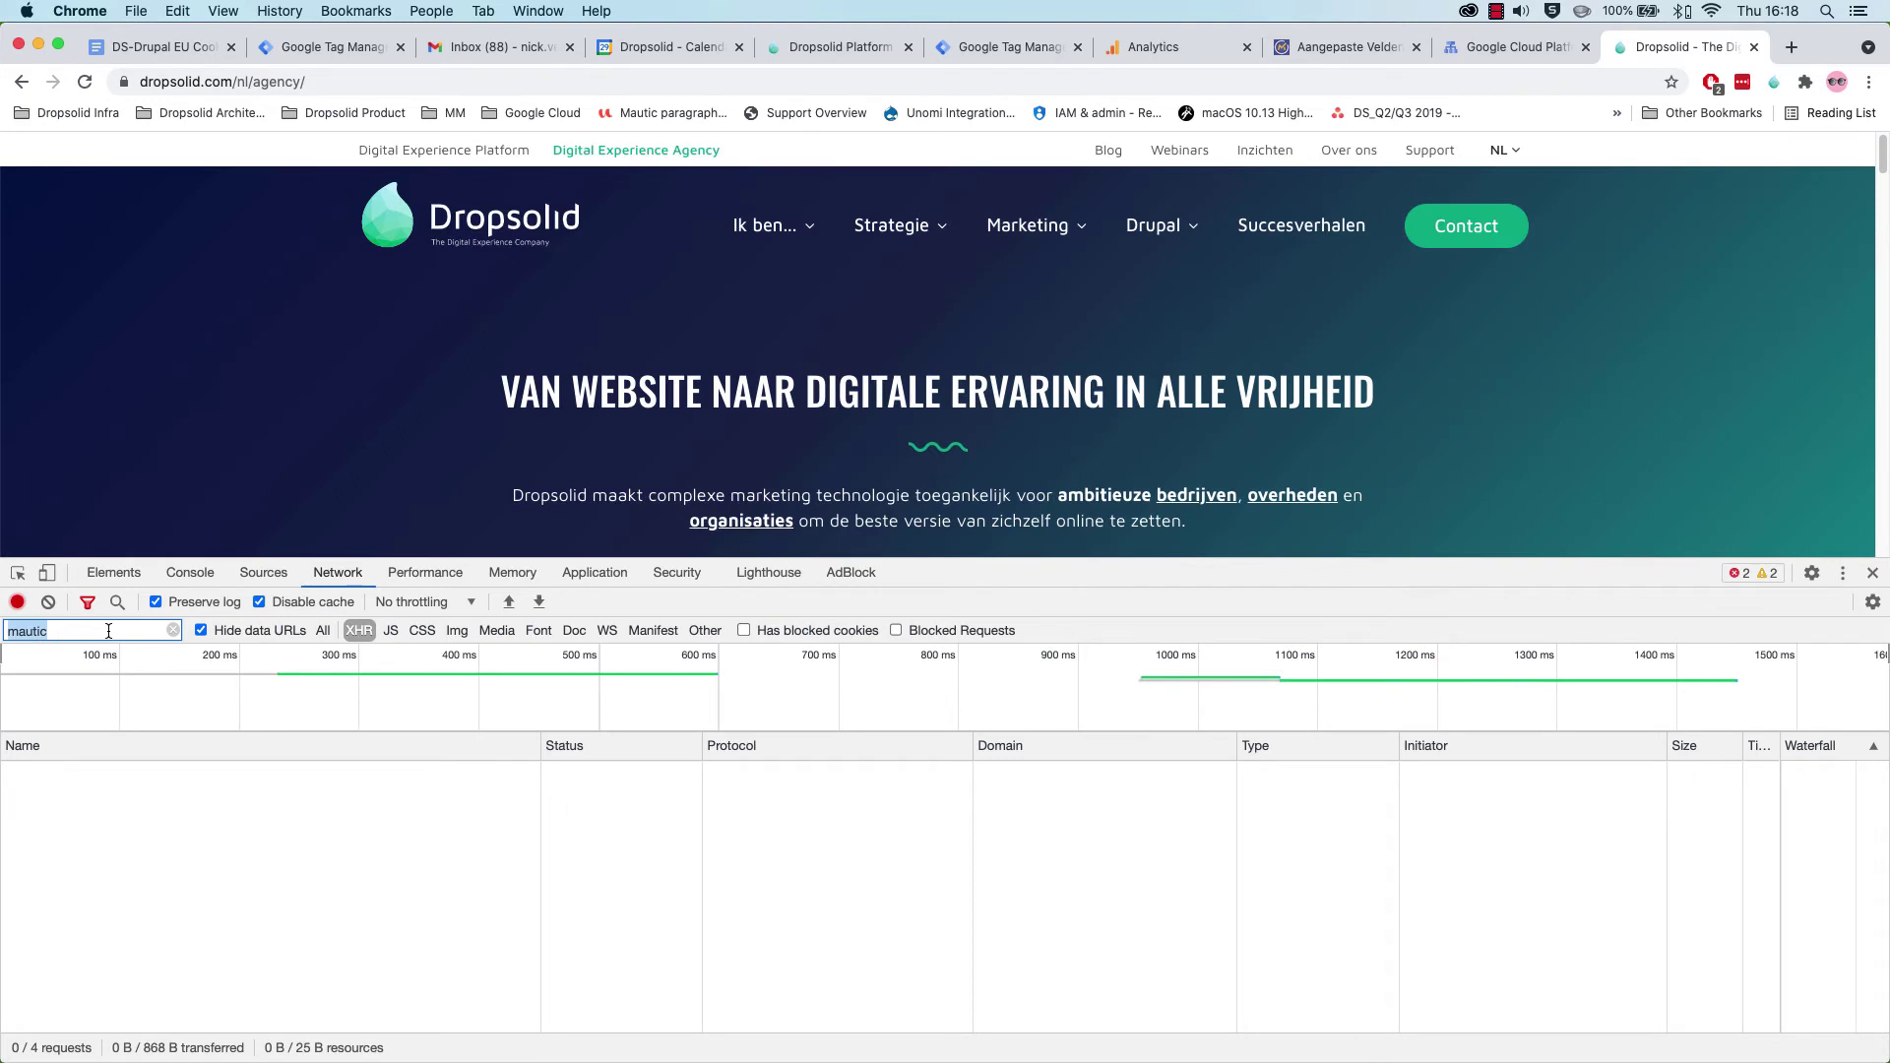
pyautogui.click(108, 631)
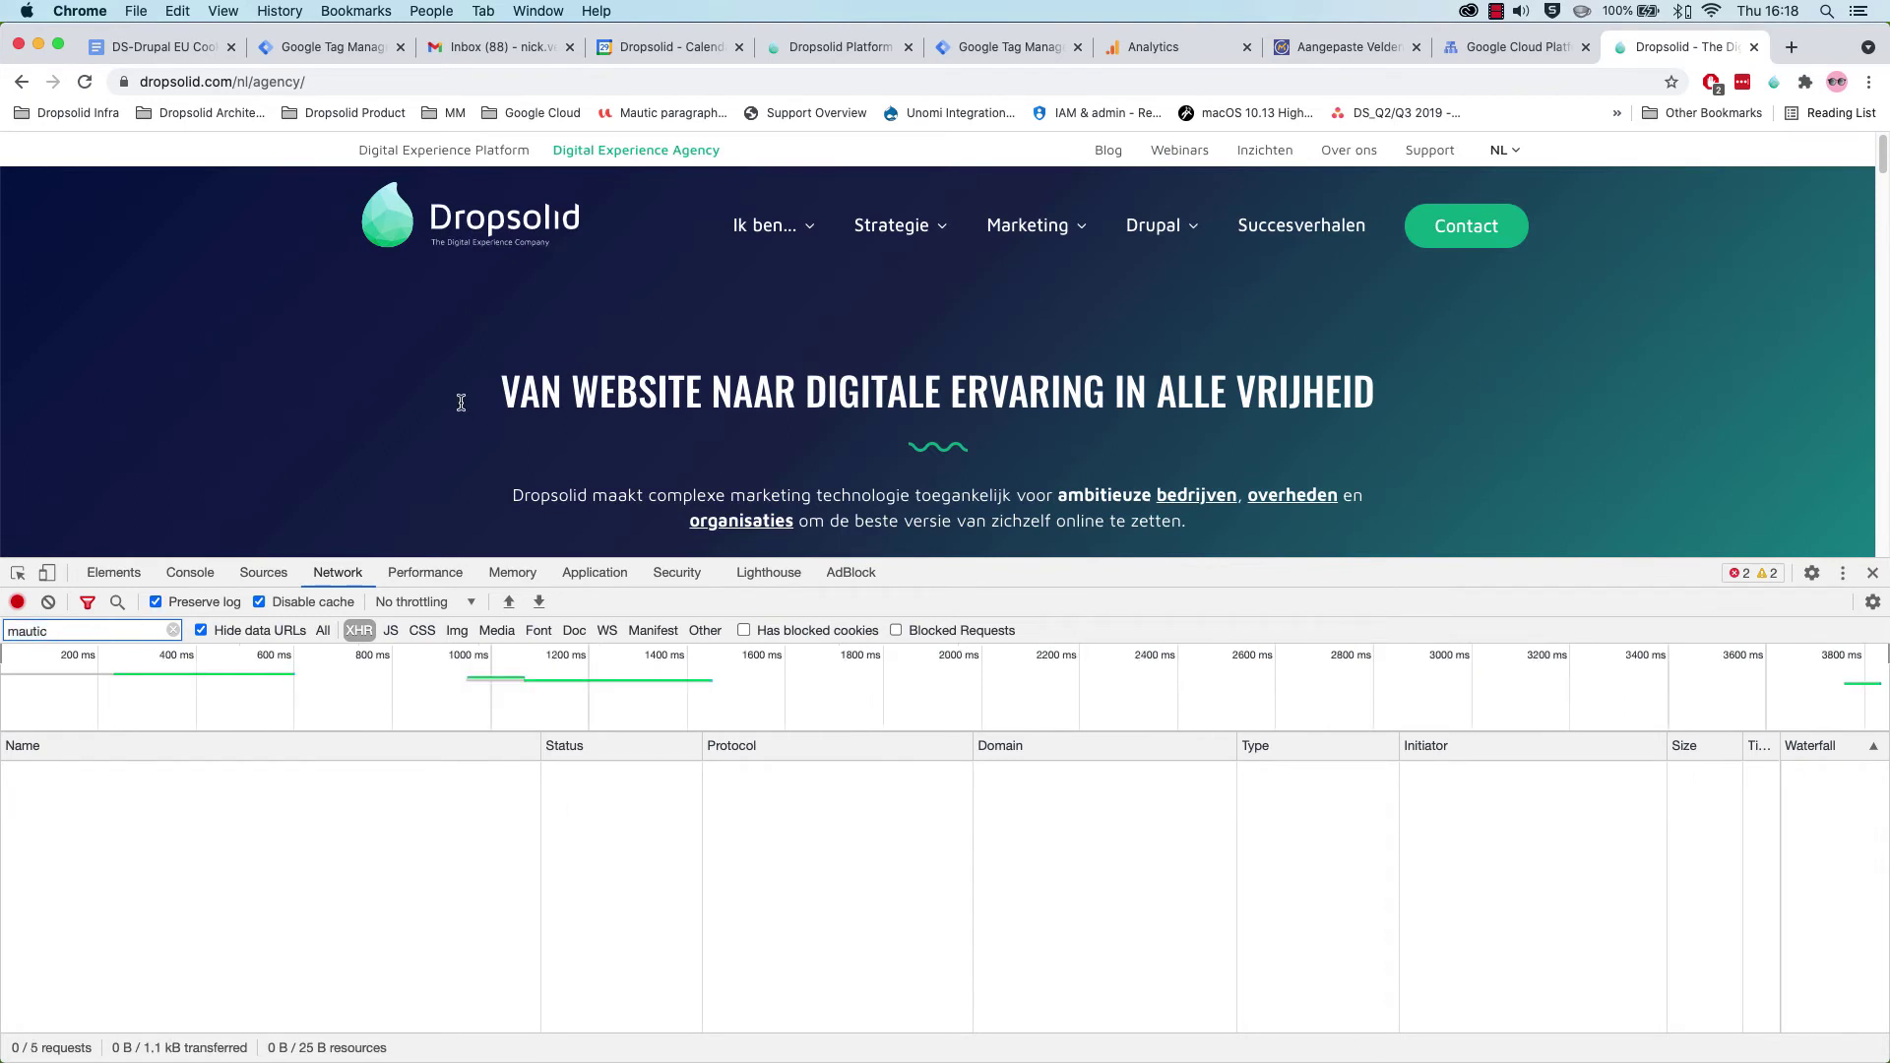
pyautogui.press('super+r')
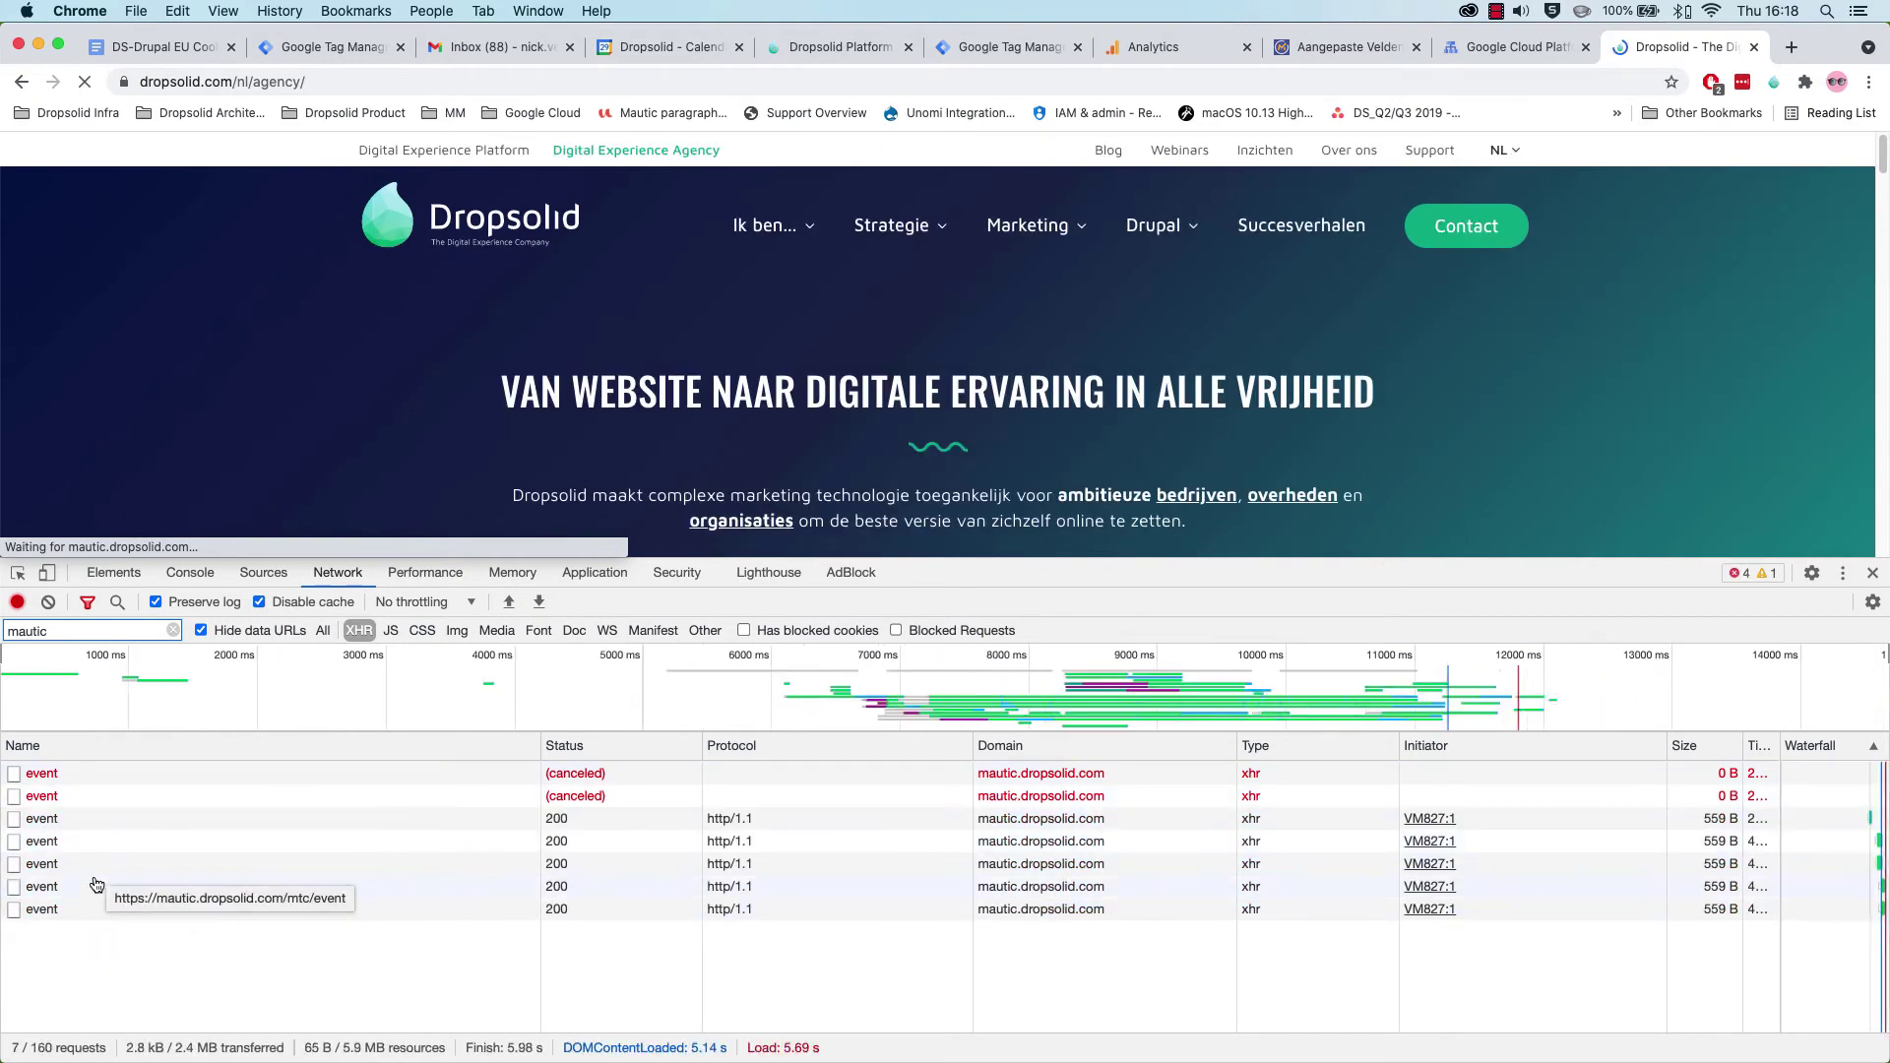
# Inspect the last mautic event request's Form Data for the personalisation segment.
pyautogui.click(109, 909)
pyautogui.scroll(-10, 929, 857)
pyautogui.scroll(-3, 930, 906)
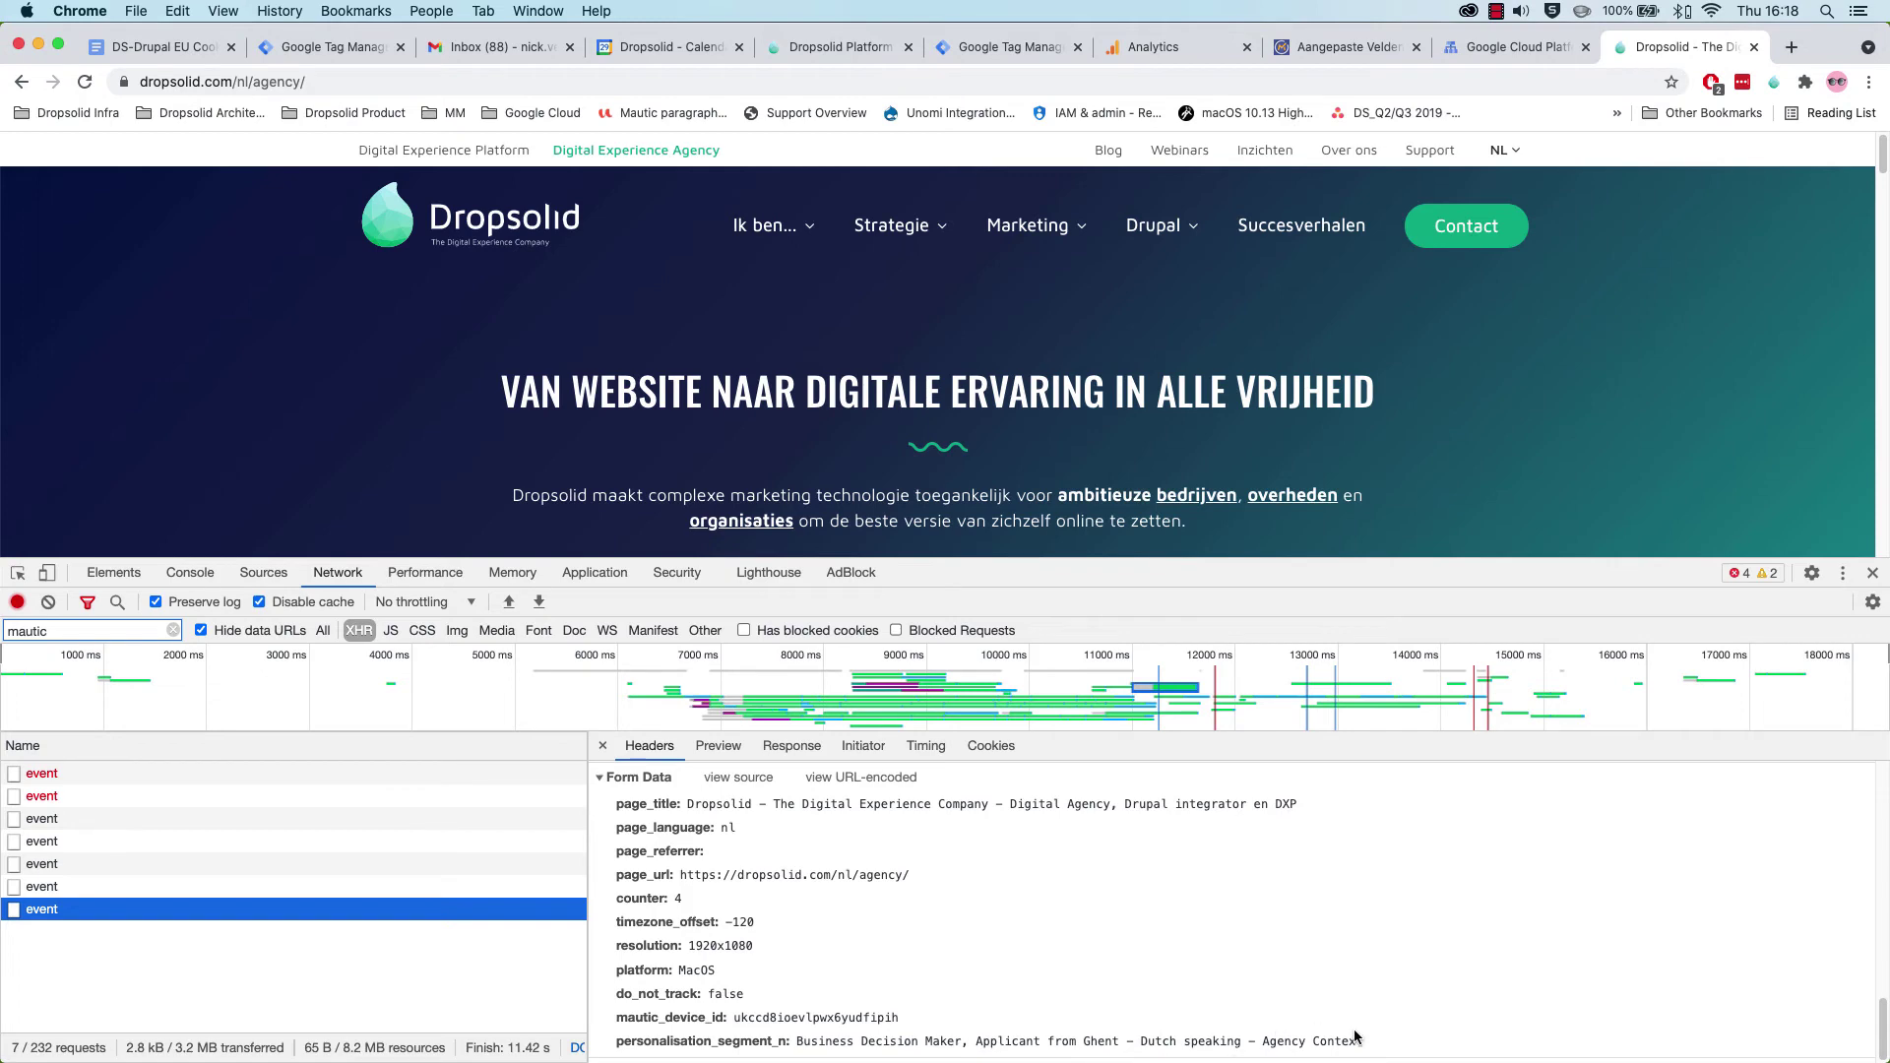
# Filter requests on 'perso' and highlight te__mautic_id in a personalisation-cdp payload.
pyautogui.doubleClick(27, 631)
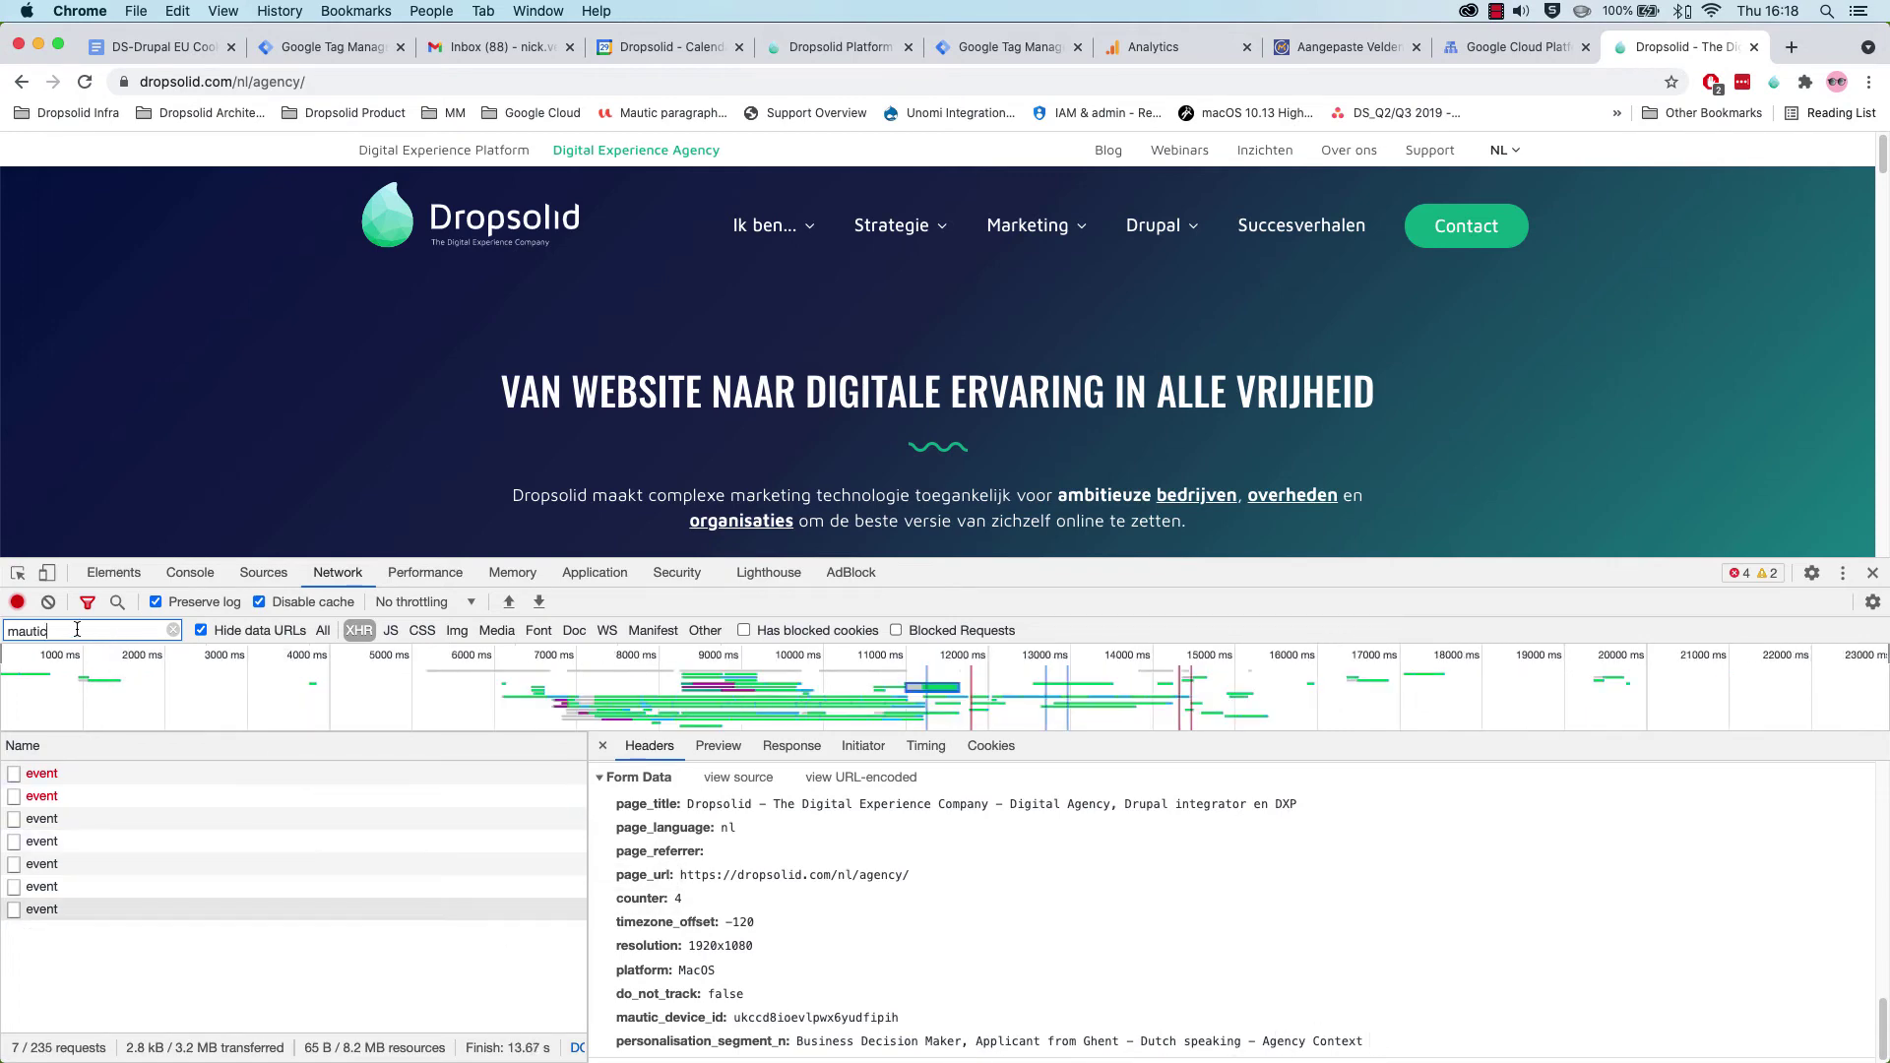
pyautogui.write('perso')
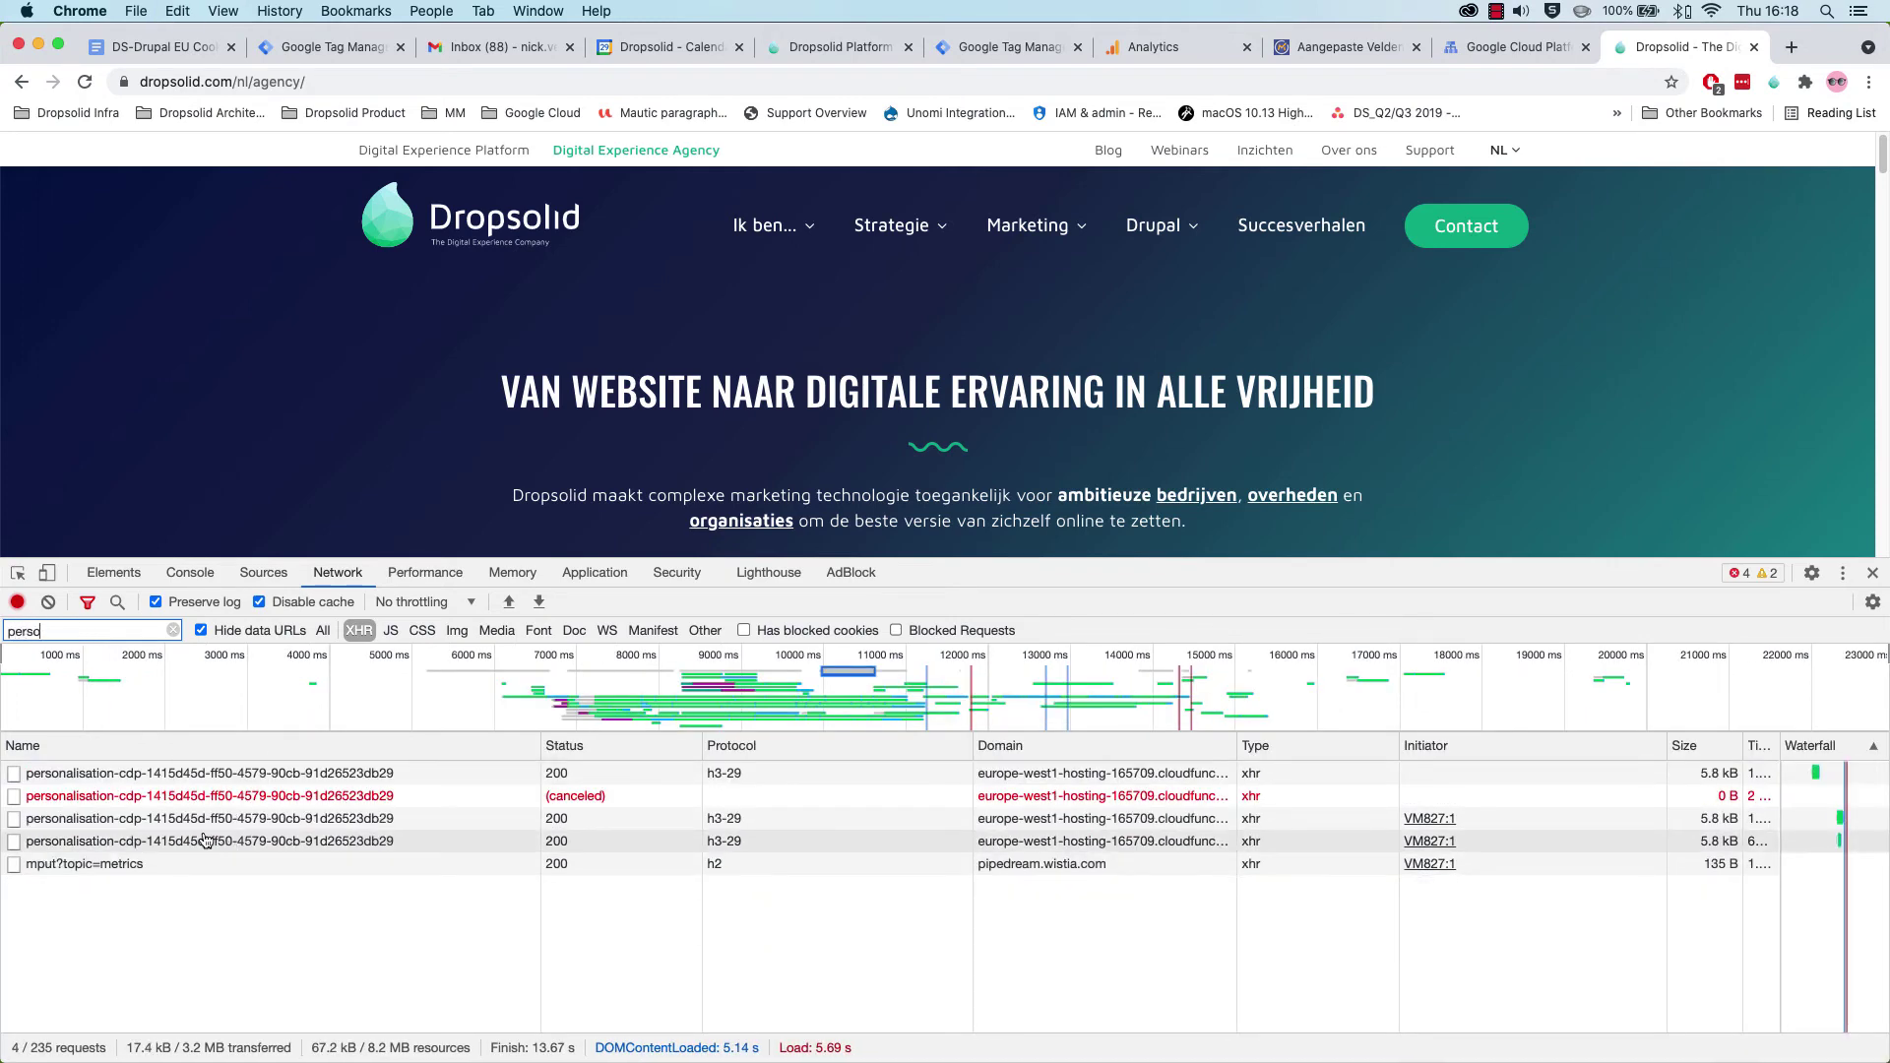
pyautogui.click(243, 845)
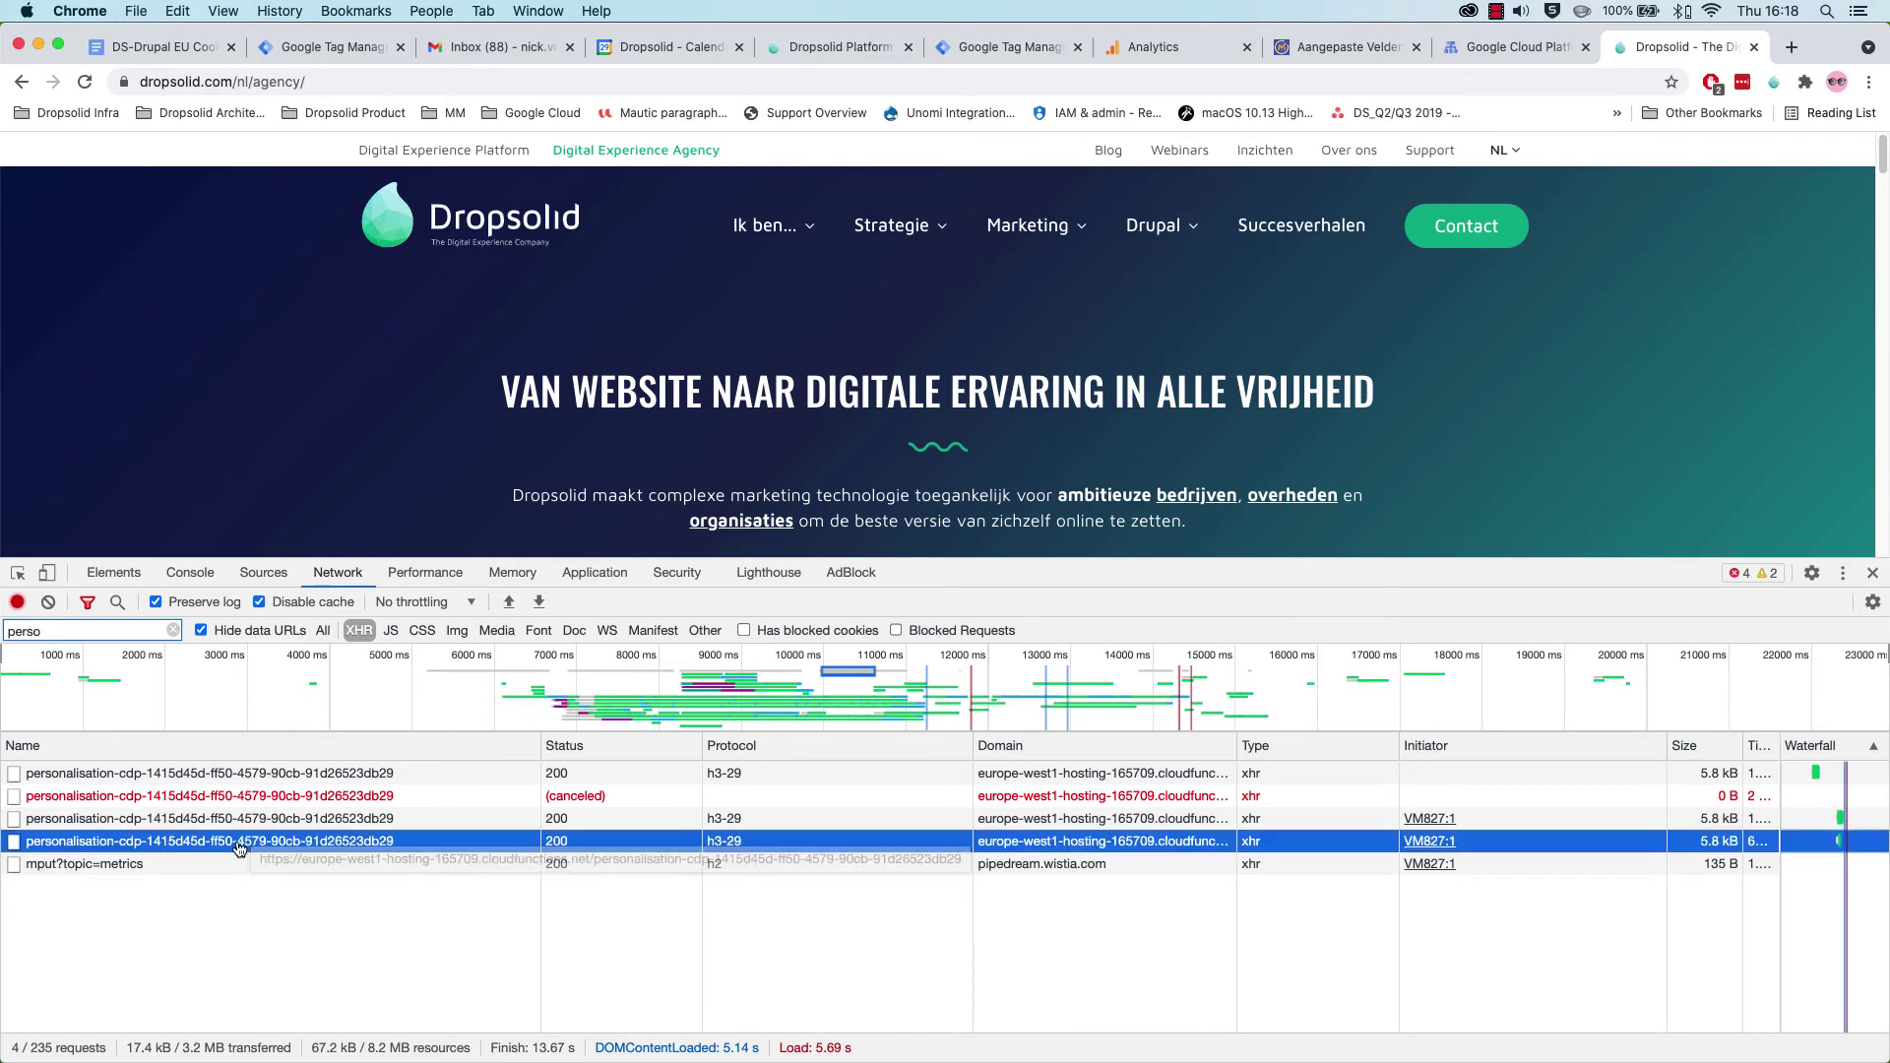
pyautogui.press('Up')
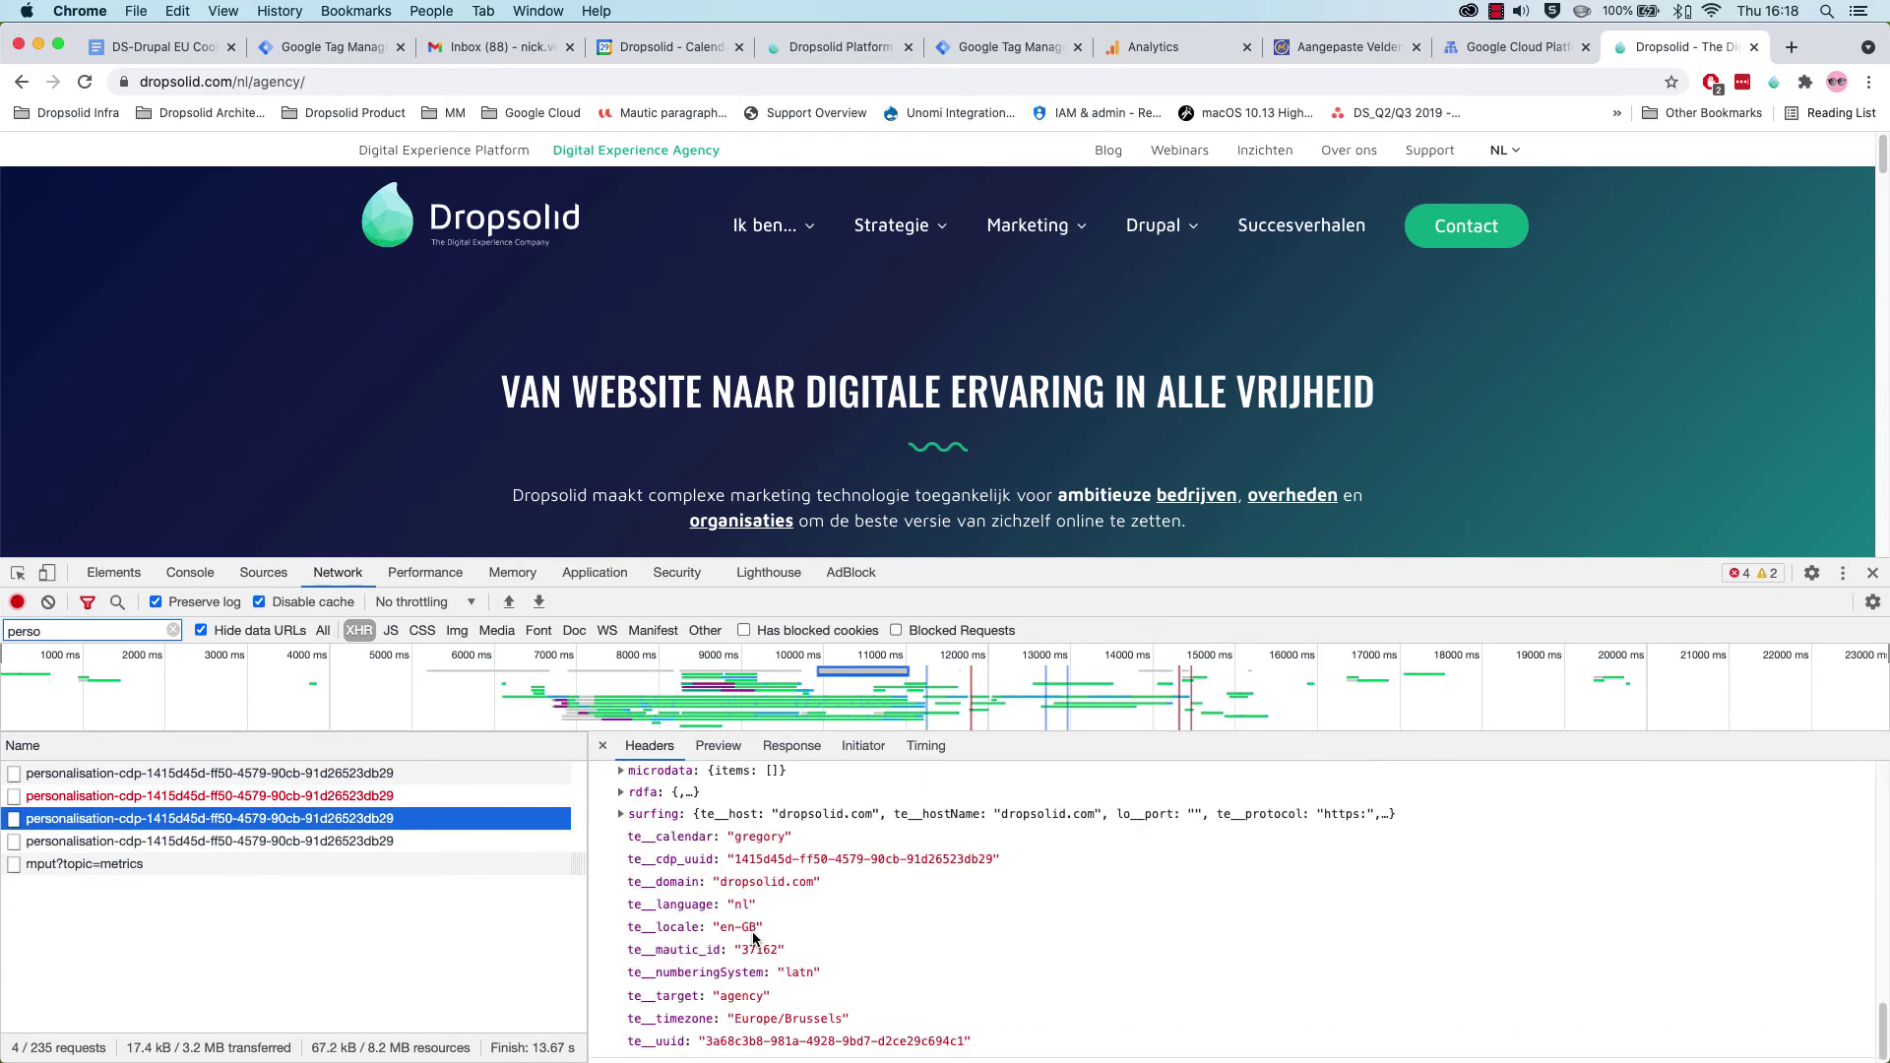
pyautogui.click(635, 951)
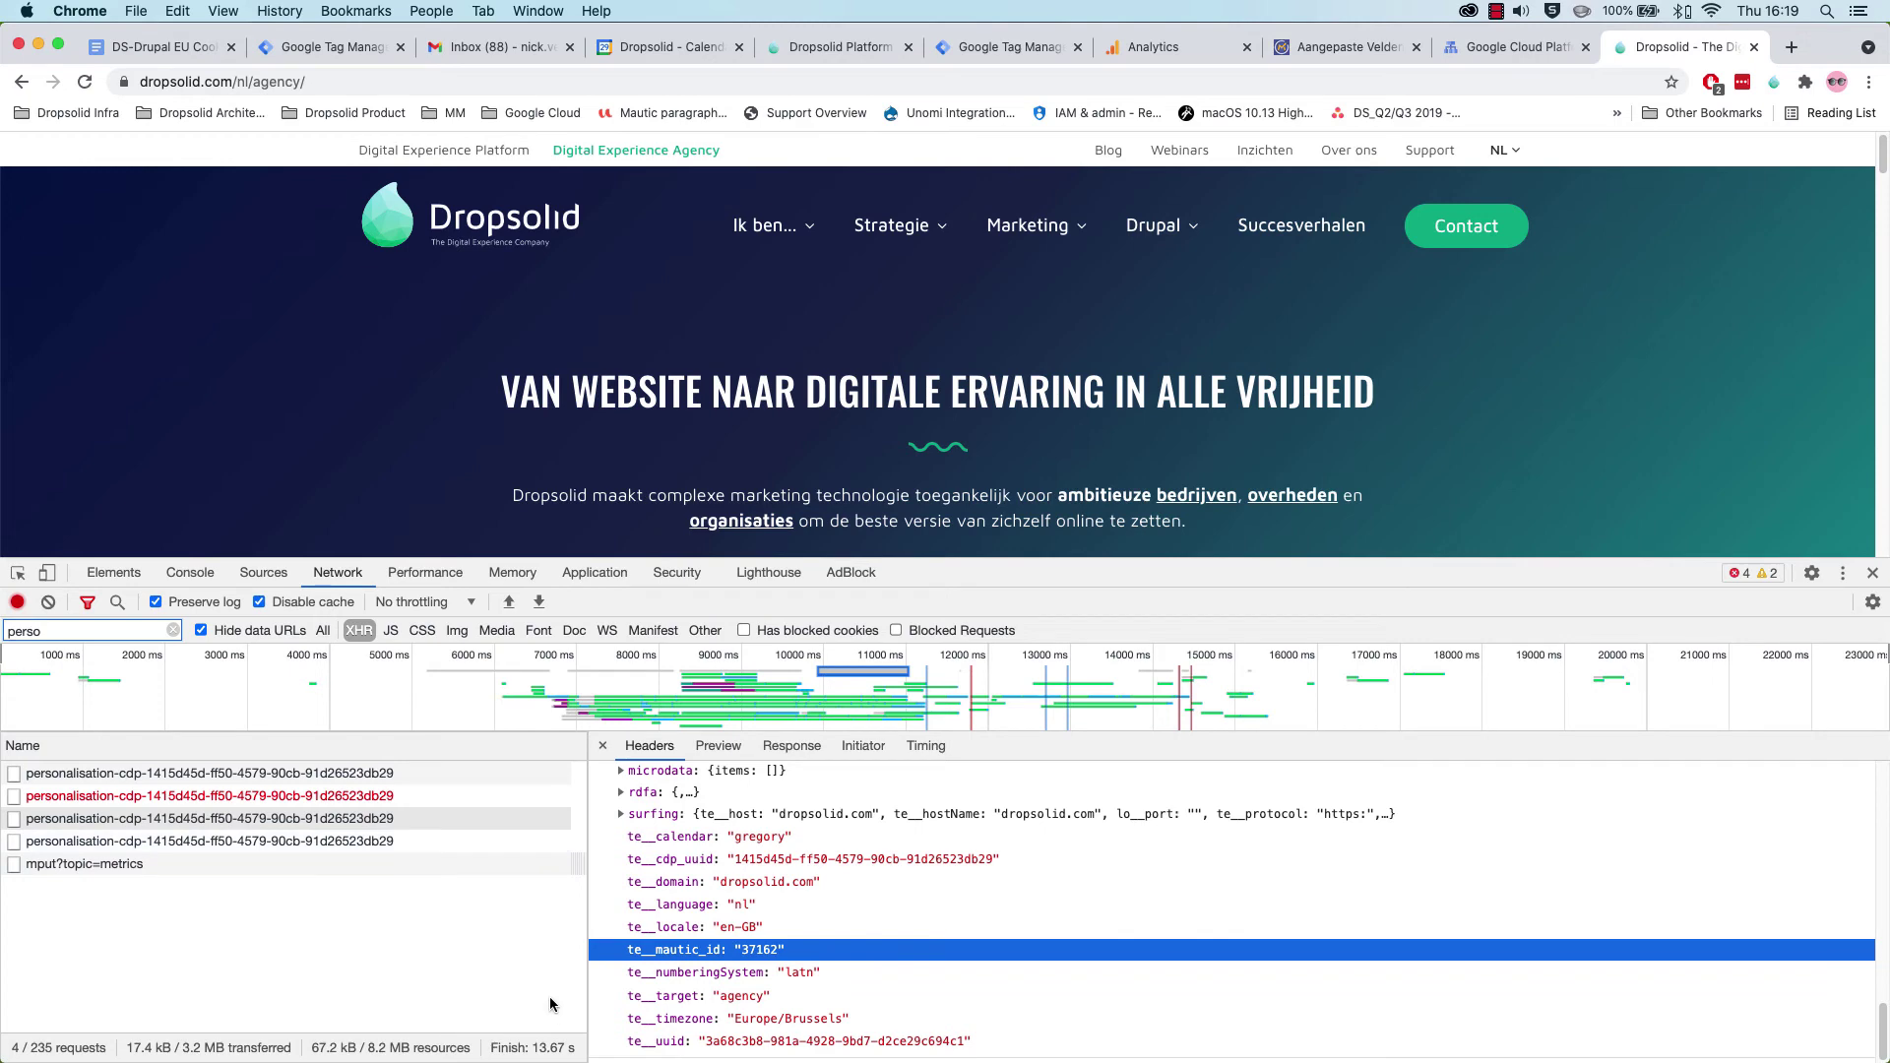
# Close DevTools and open an anonymous contact from Mautic's Contacten list.
pyautogui.press('super+alt+i')
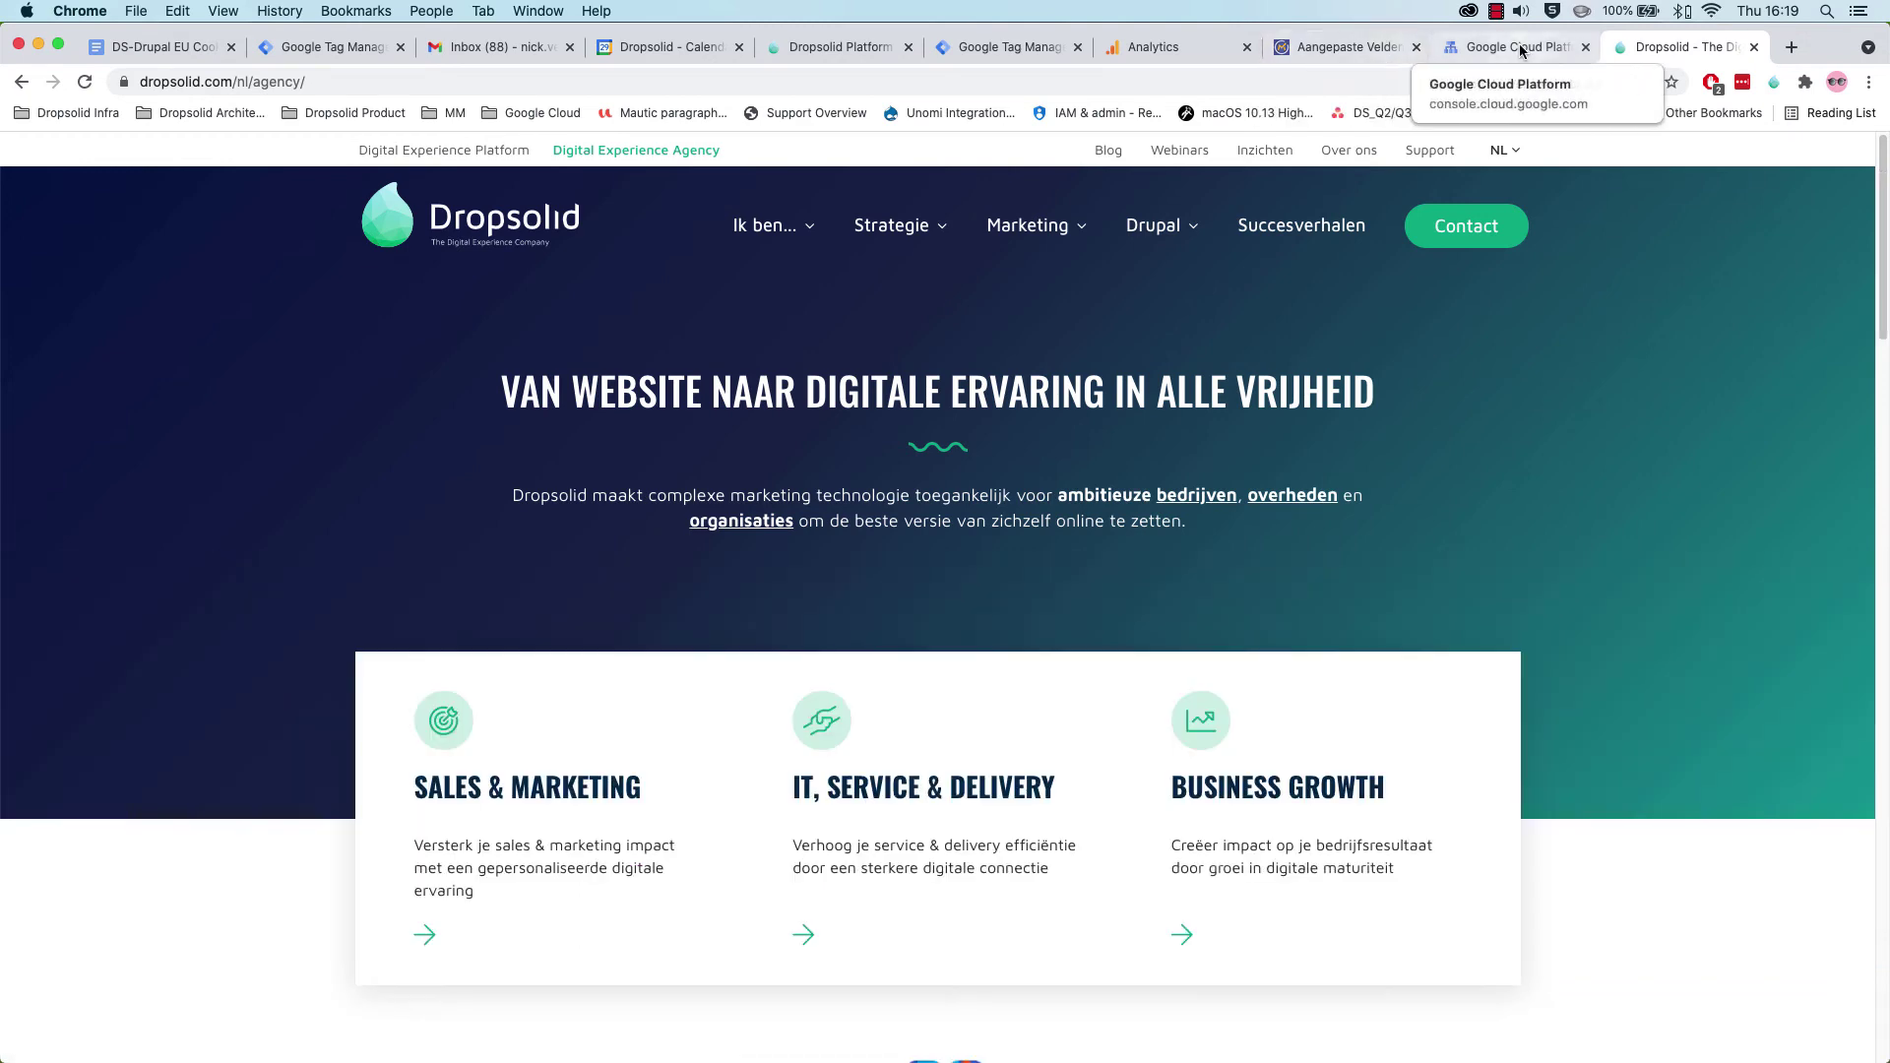
pyautogui.click(1348, 47)
pyautogui.click(81, 303)
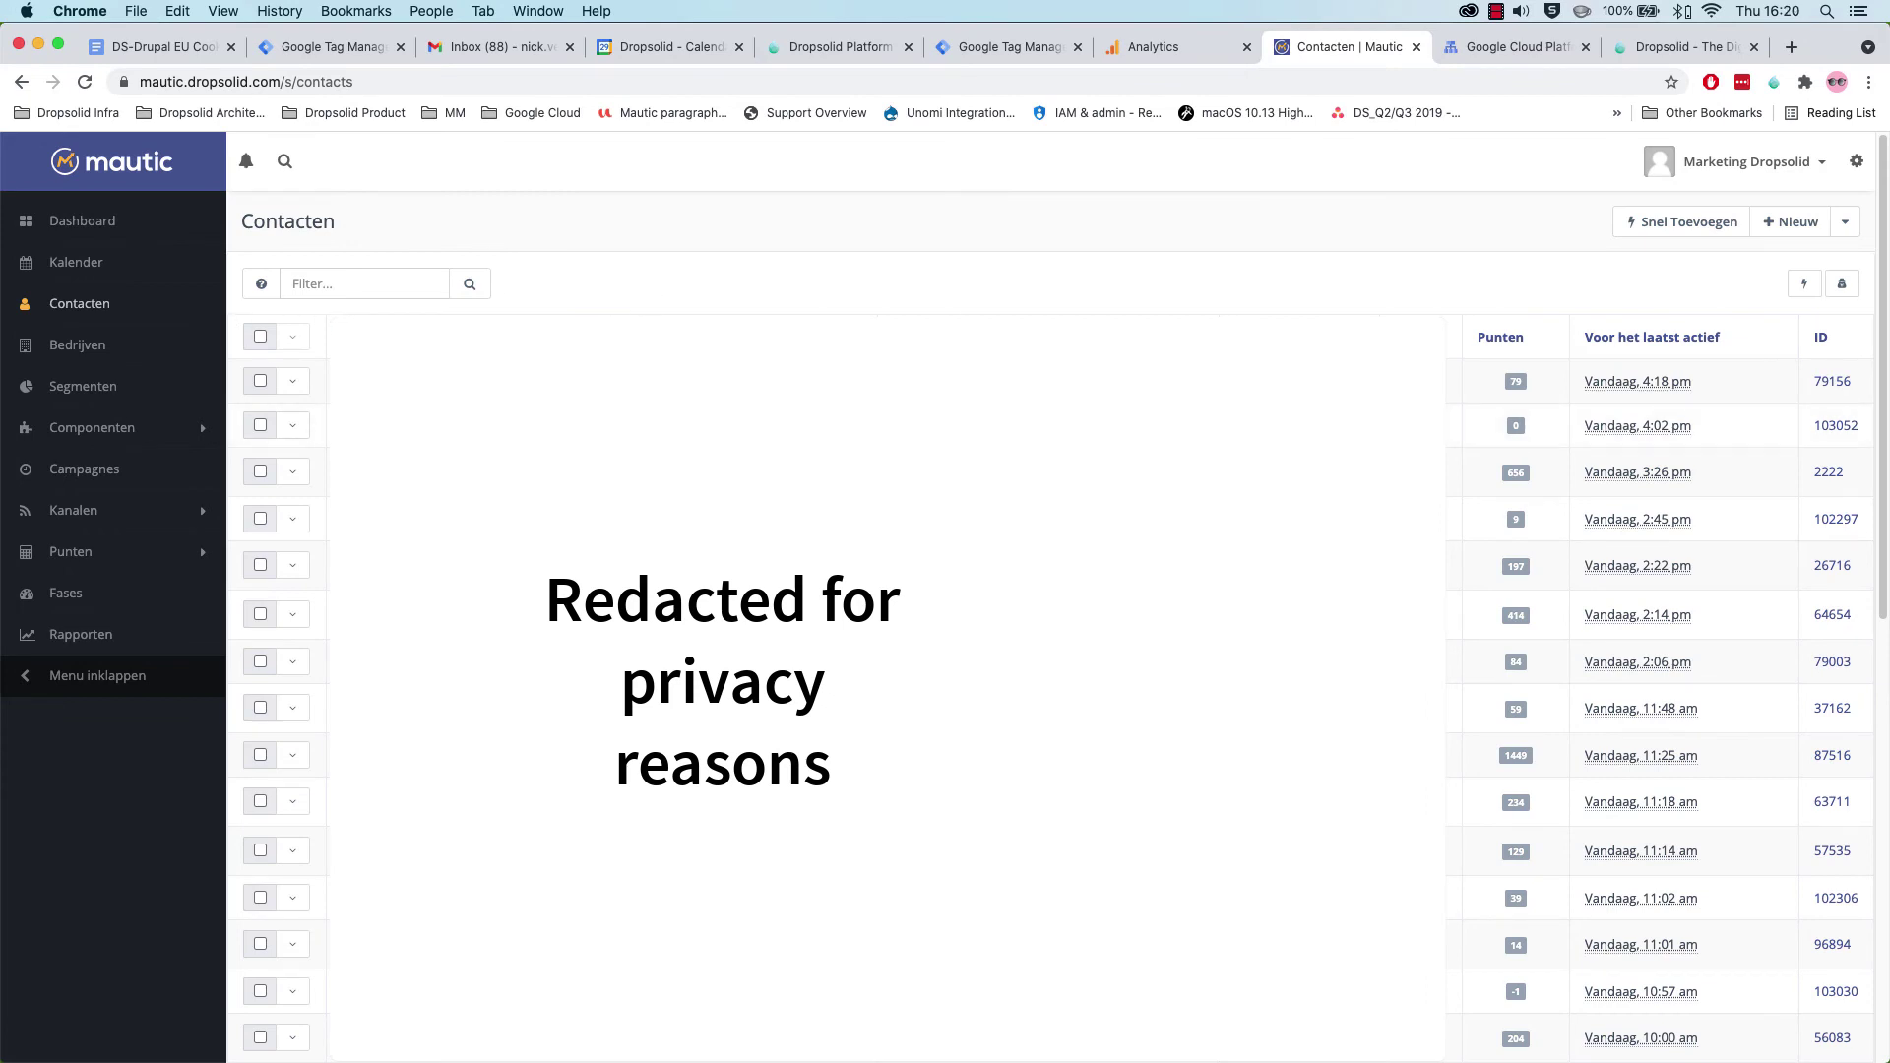
pyautogui.click(1842, 283)
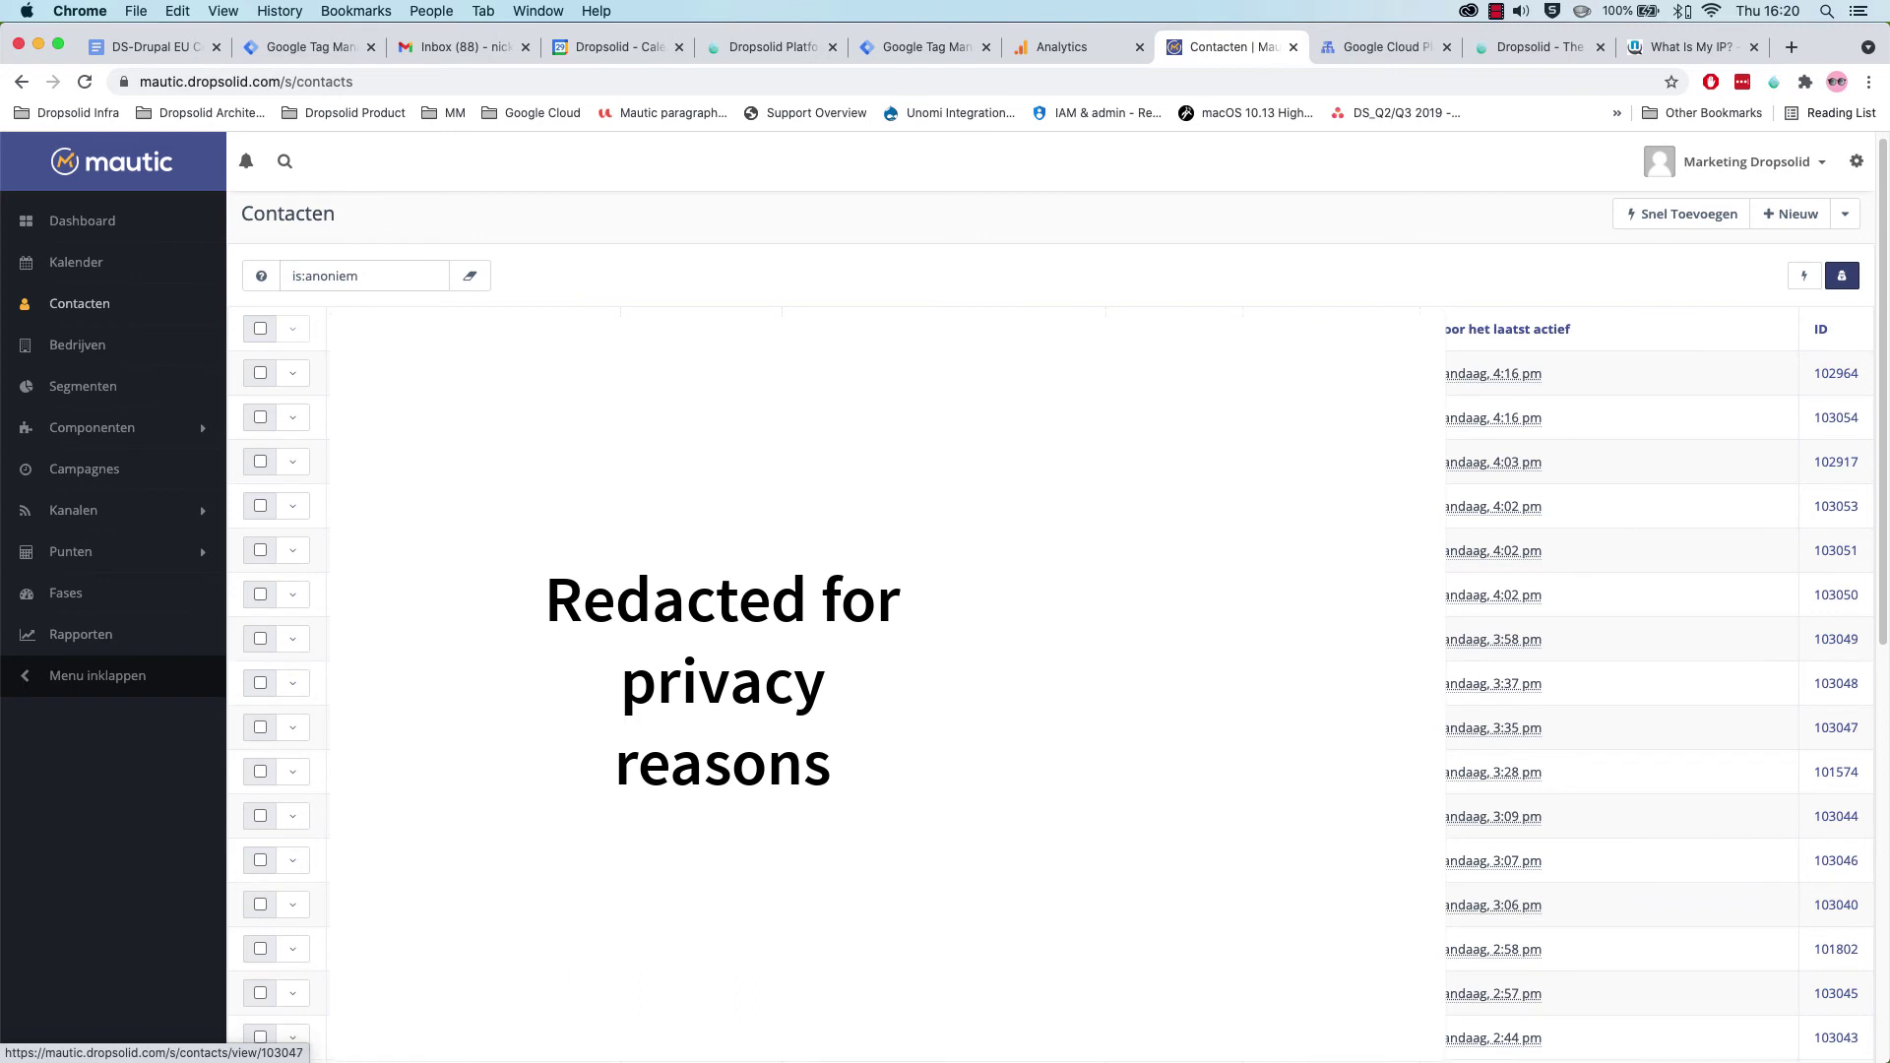
pyautogui.scroll(-1, 724, 689)
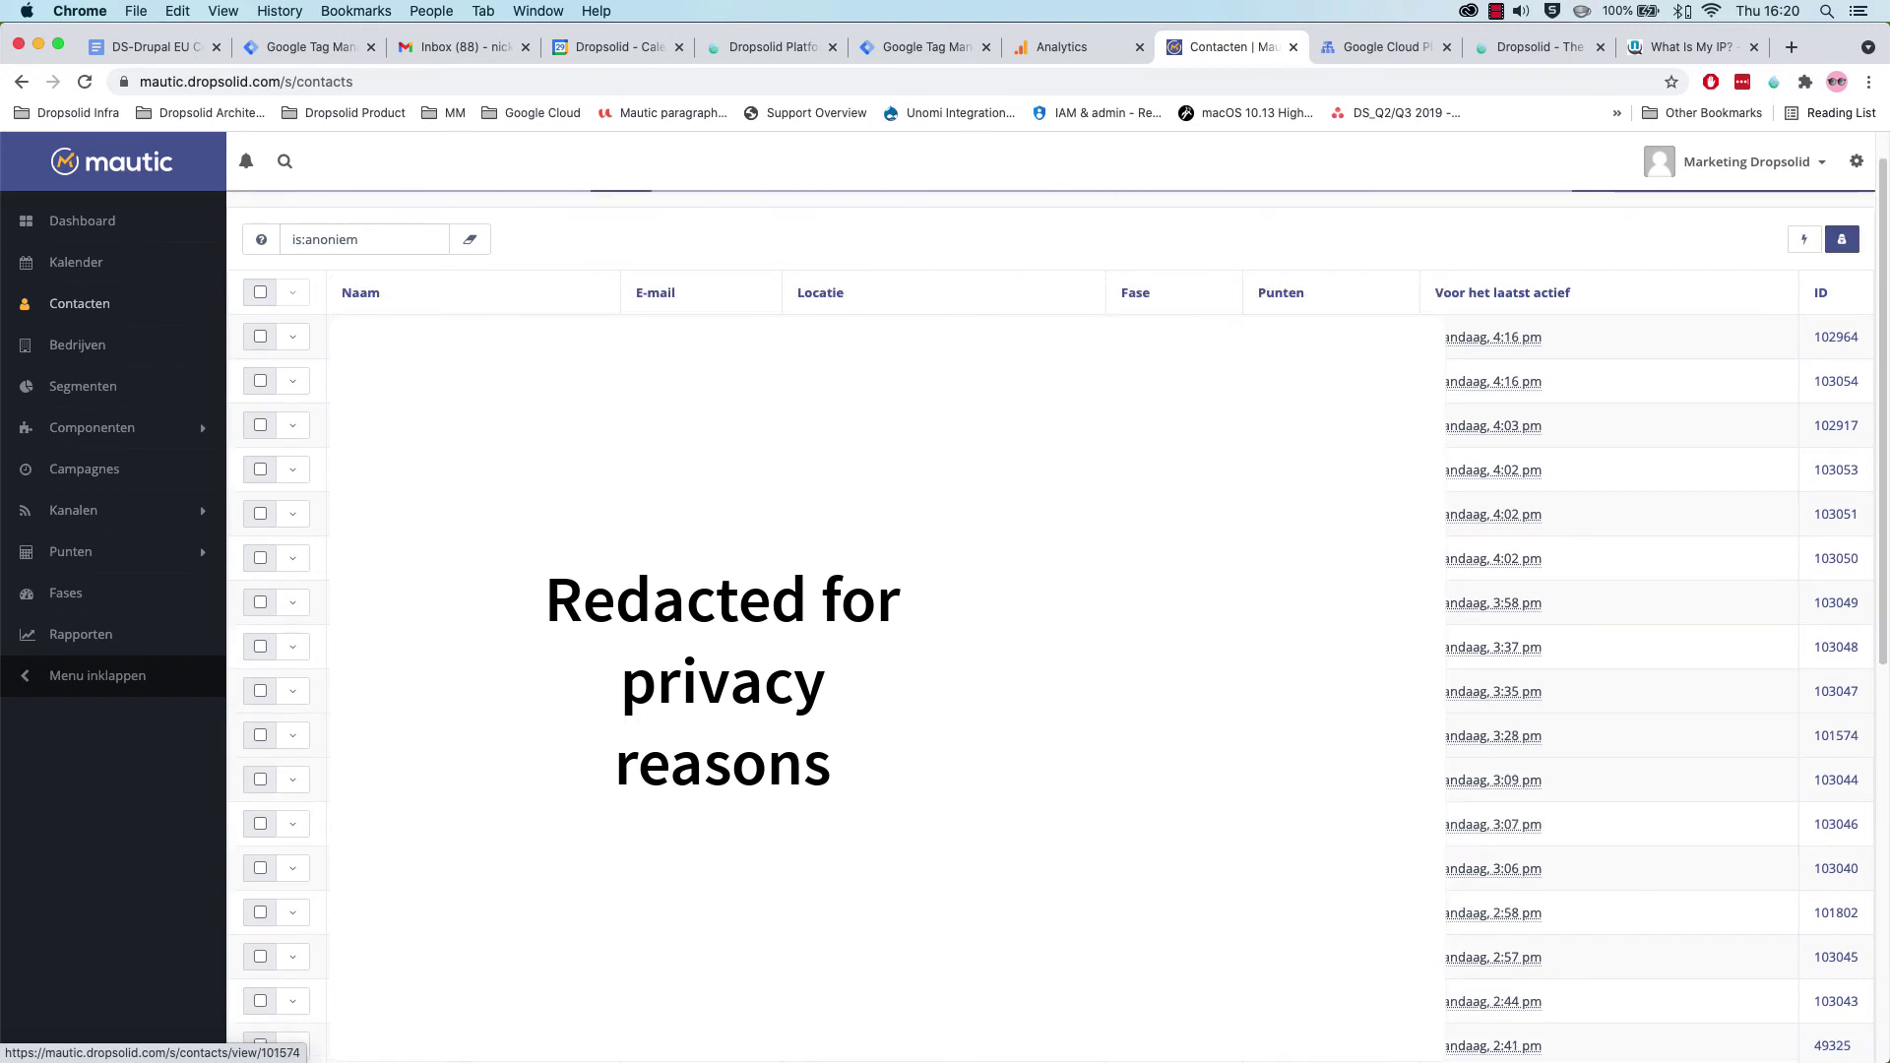
pyautogui.click(724, 736)
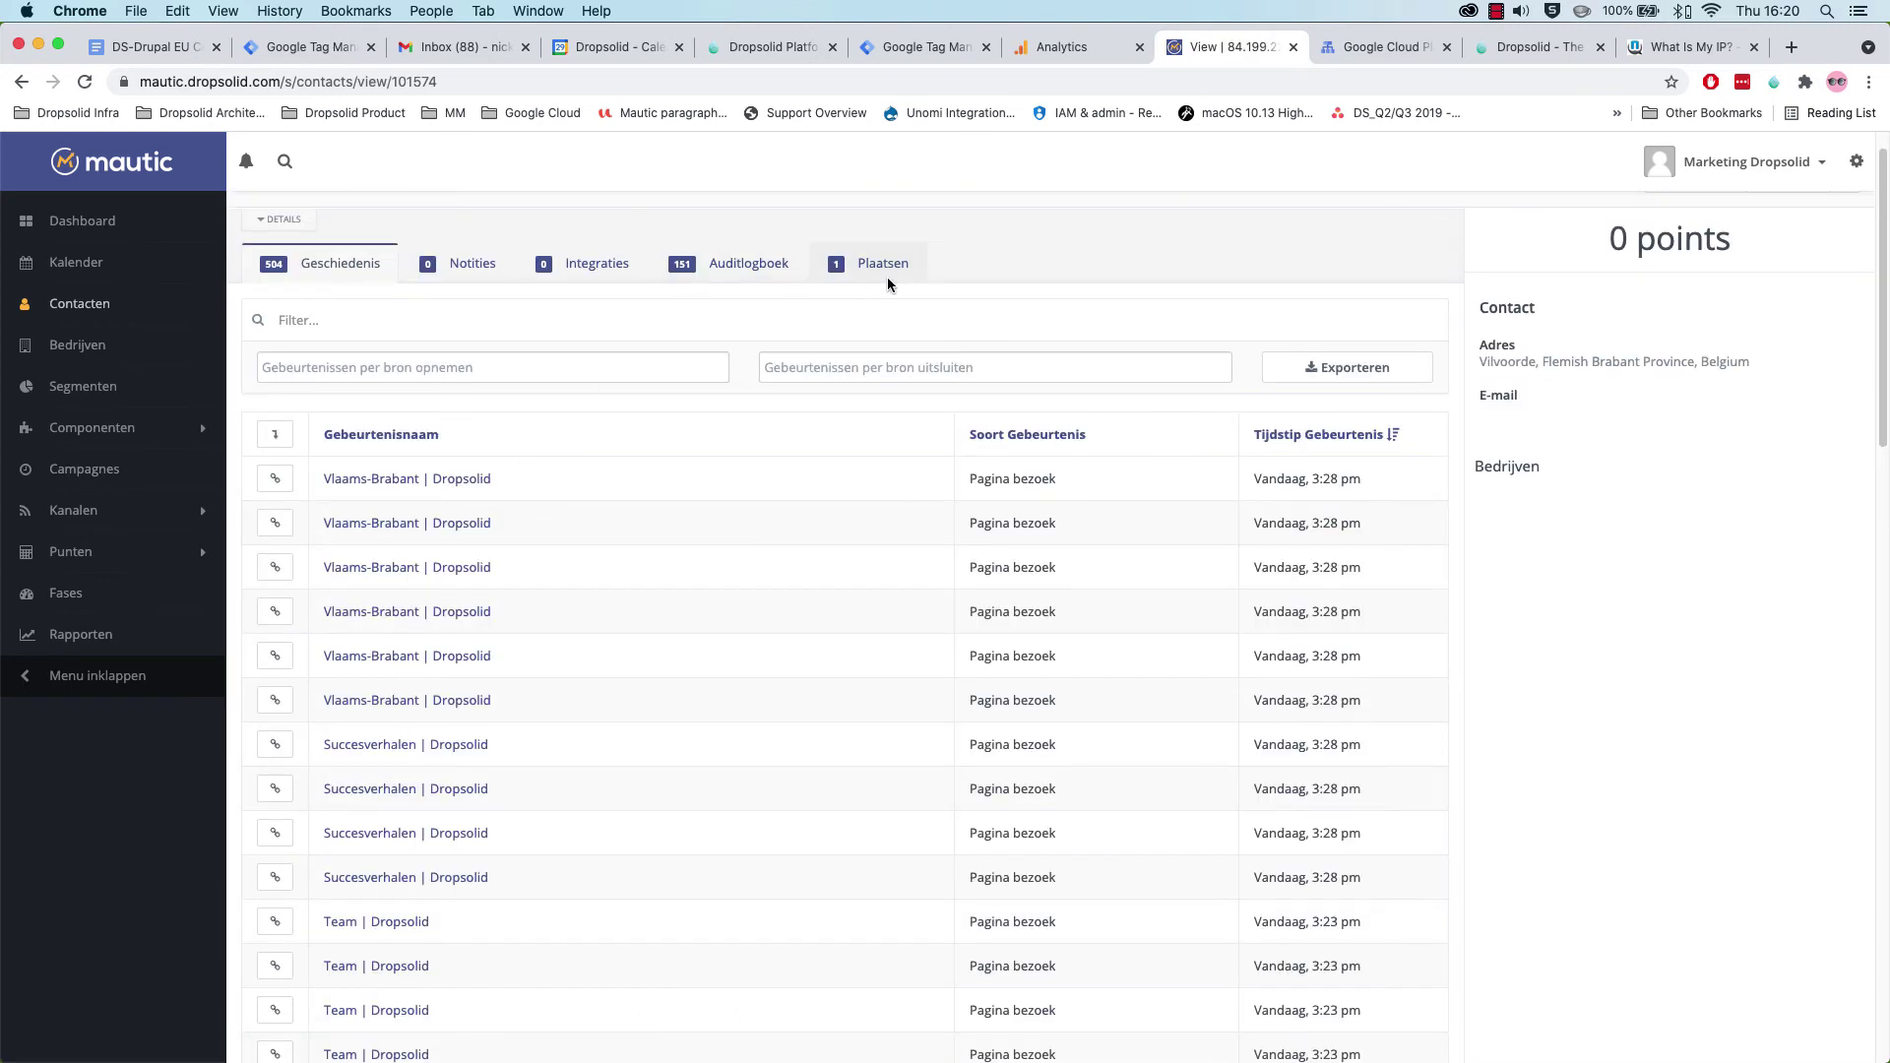
# Expand the contact's details to reveal CDP Segment: Applicant from outside Ghent (remote), Dutch speaking, Agency Context.
pyautogui.scroll(1, 888, 285)
pyautogui.click(281, 258)
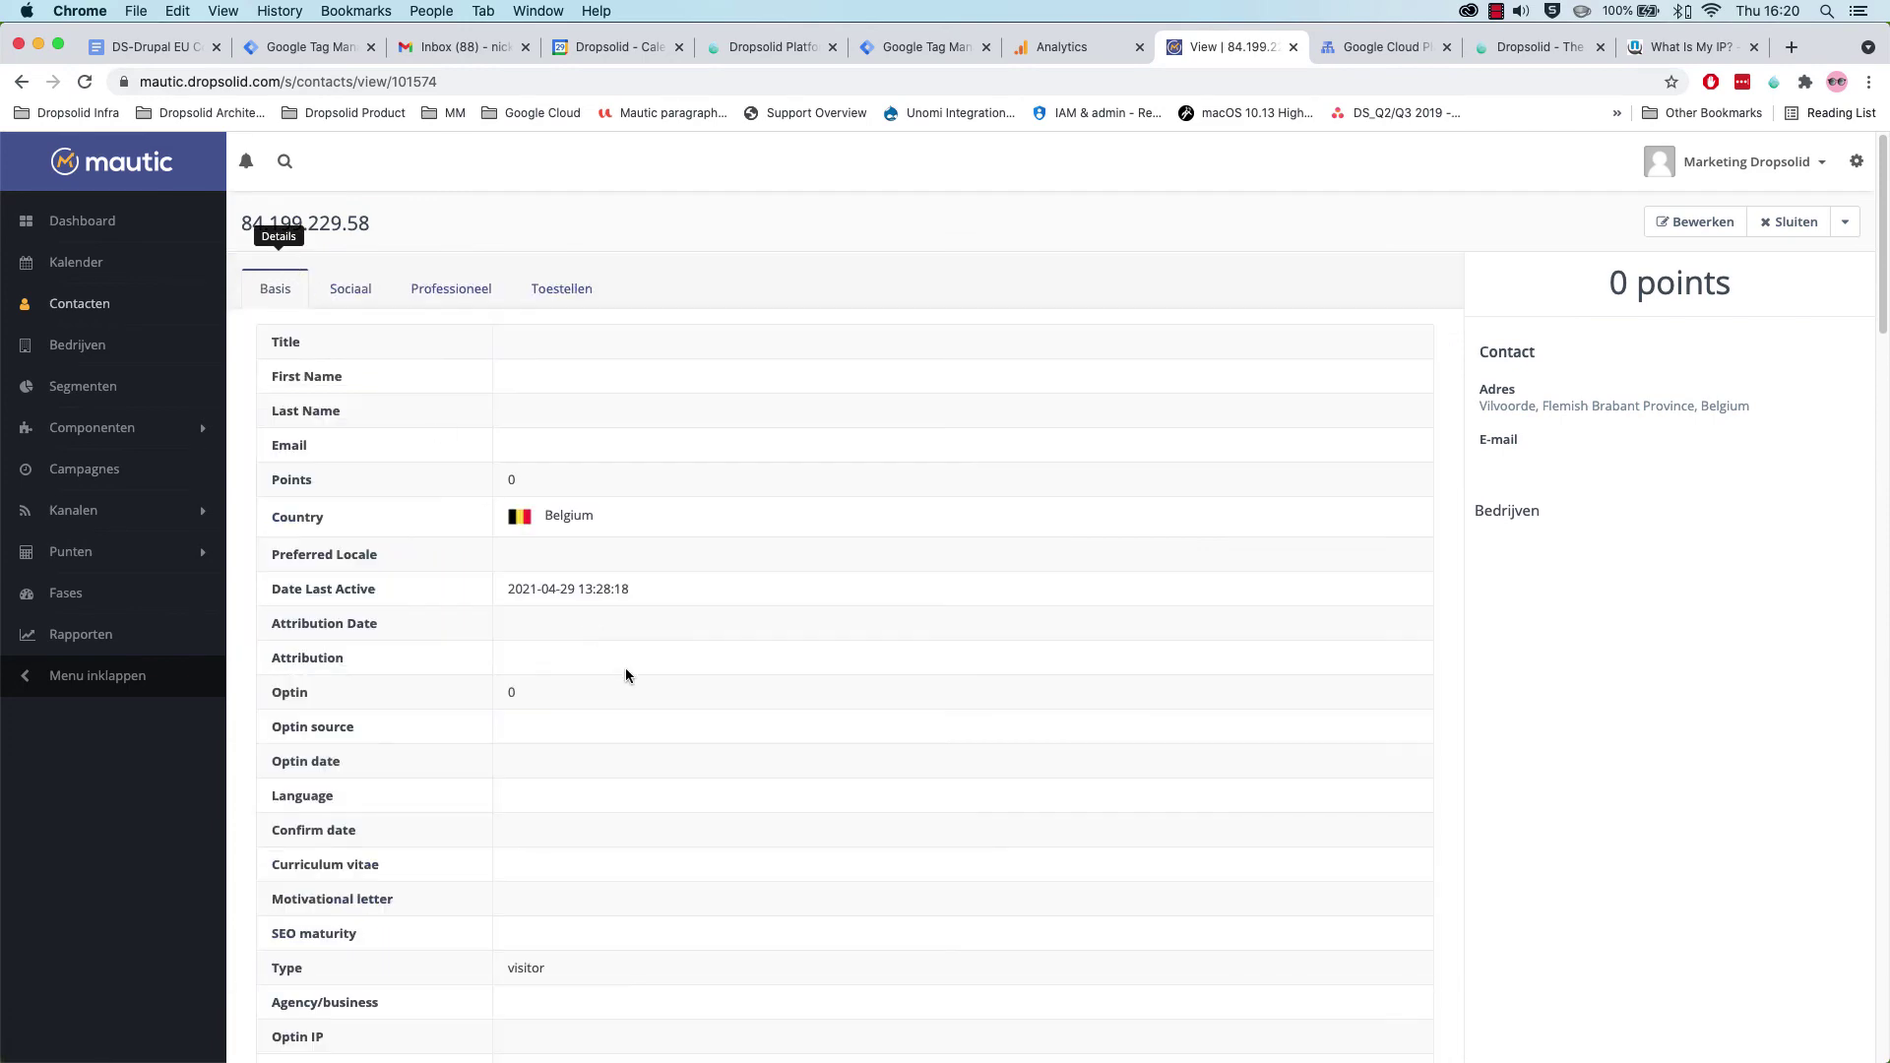
pyautogui.scroll(-15, 626, 675)
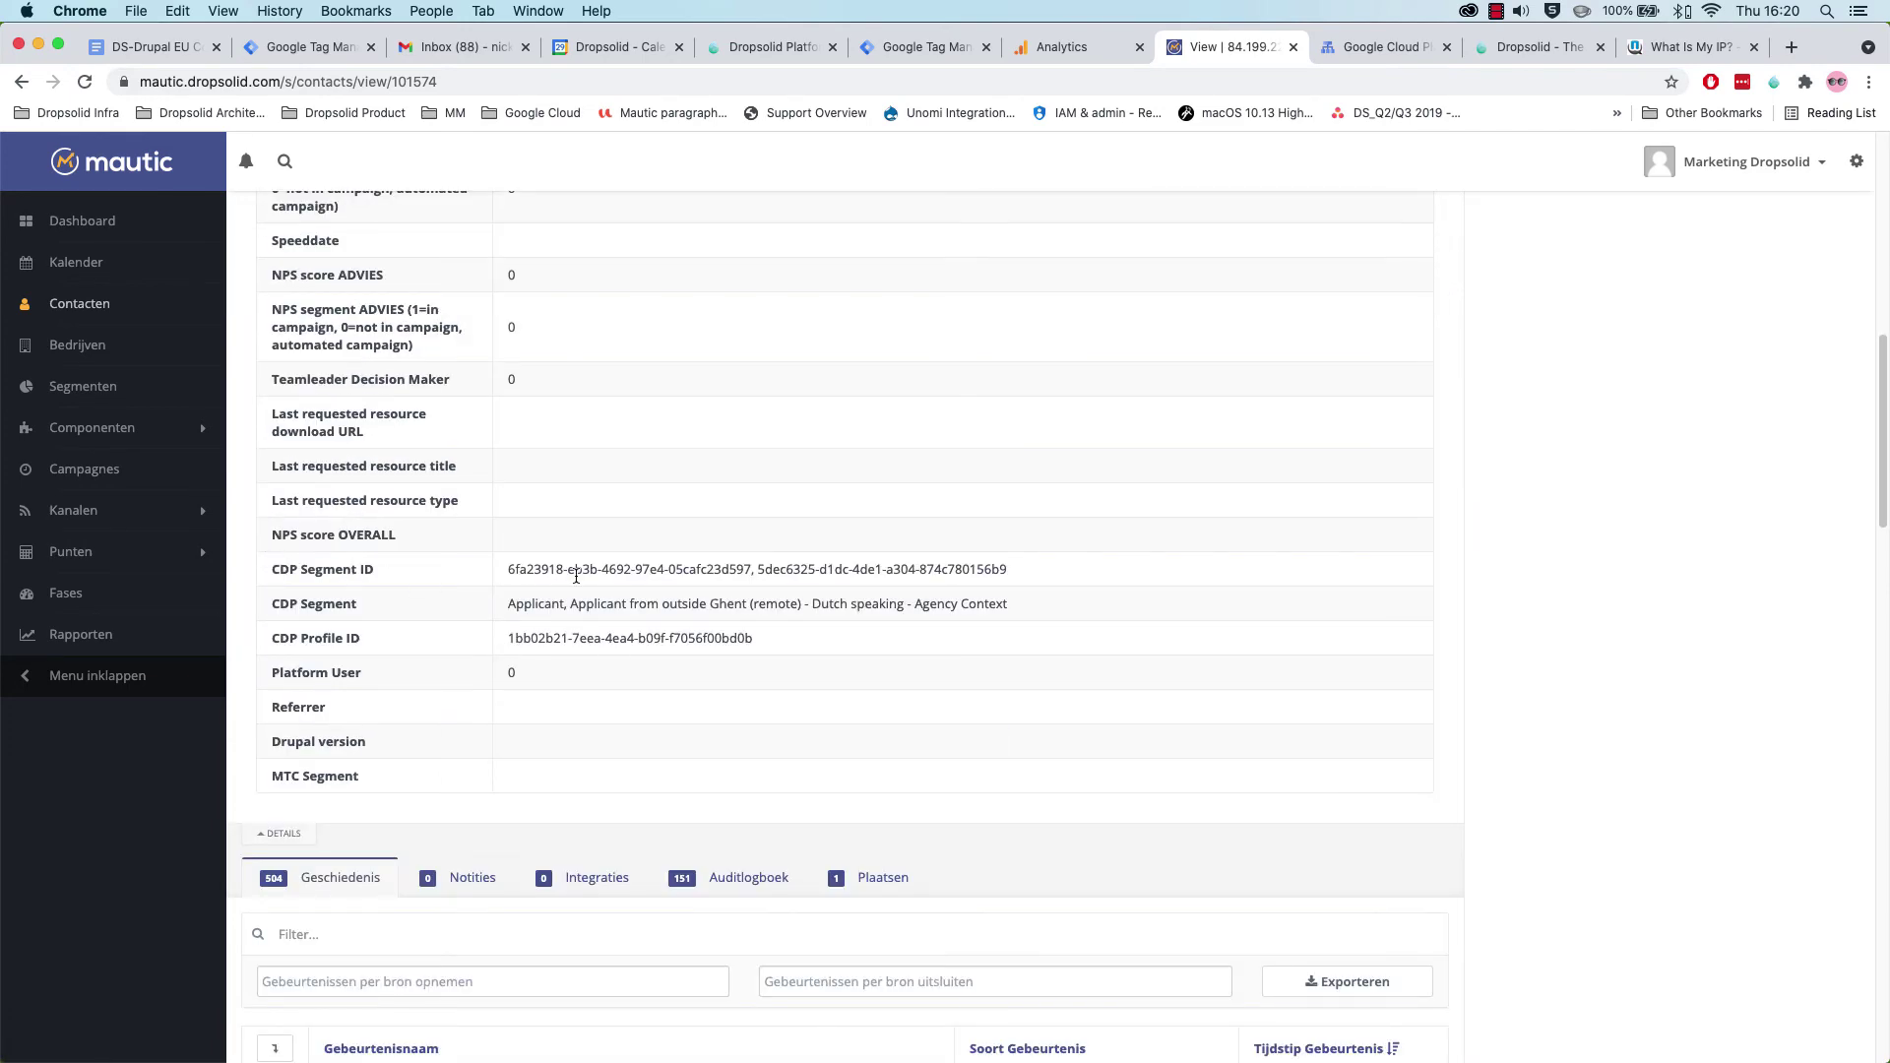
pyautogui.moveTo(295, 608); pyautogui.dragTo(929, 602)
pyautogui.click(901, 595)
# Open the DXP - Unomi segmenten custom report from Google Analytics Customization.
pyautogui.click(1061, 51)
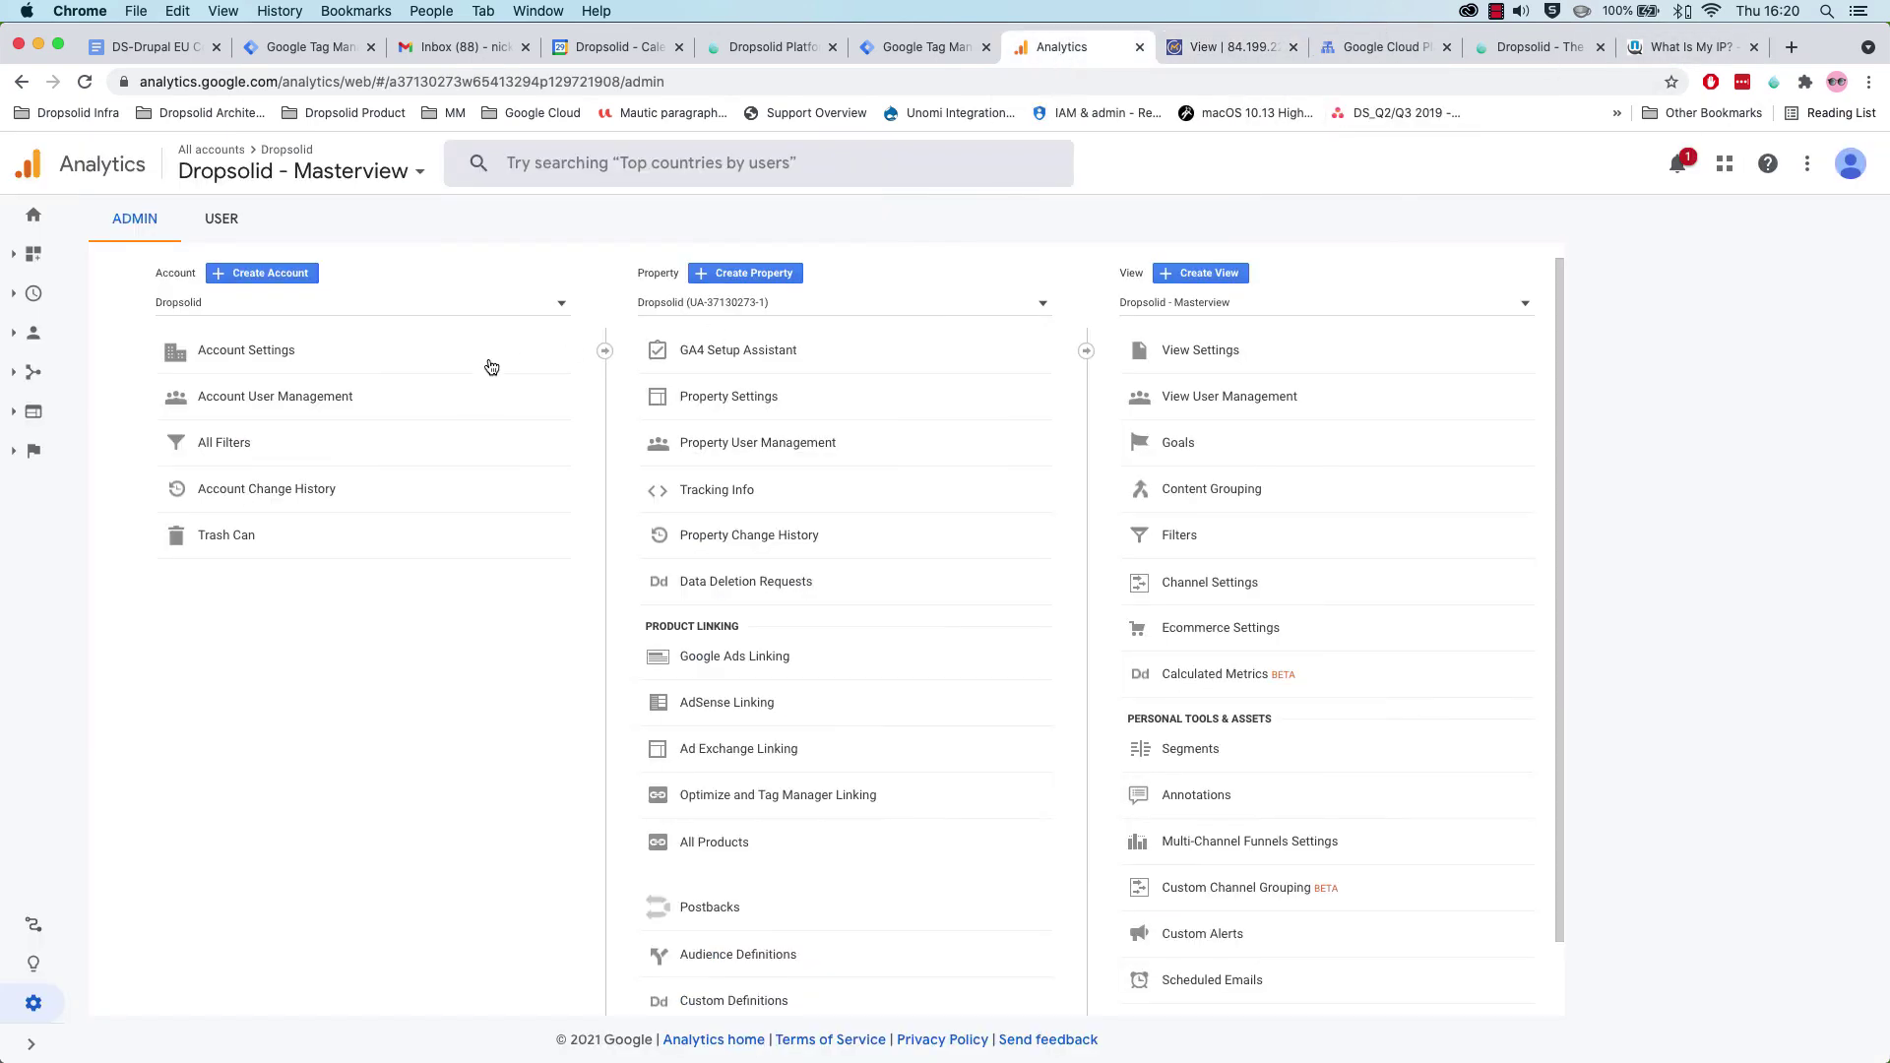
pyautogui.click(34, 214)
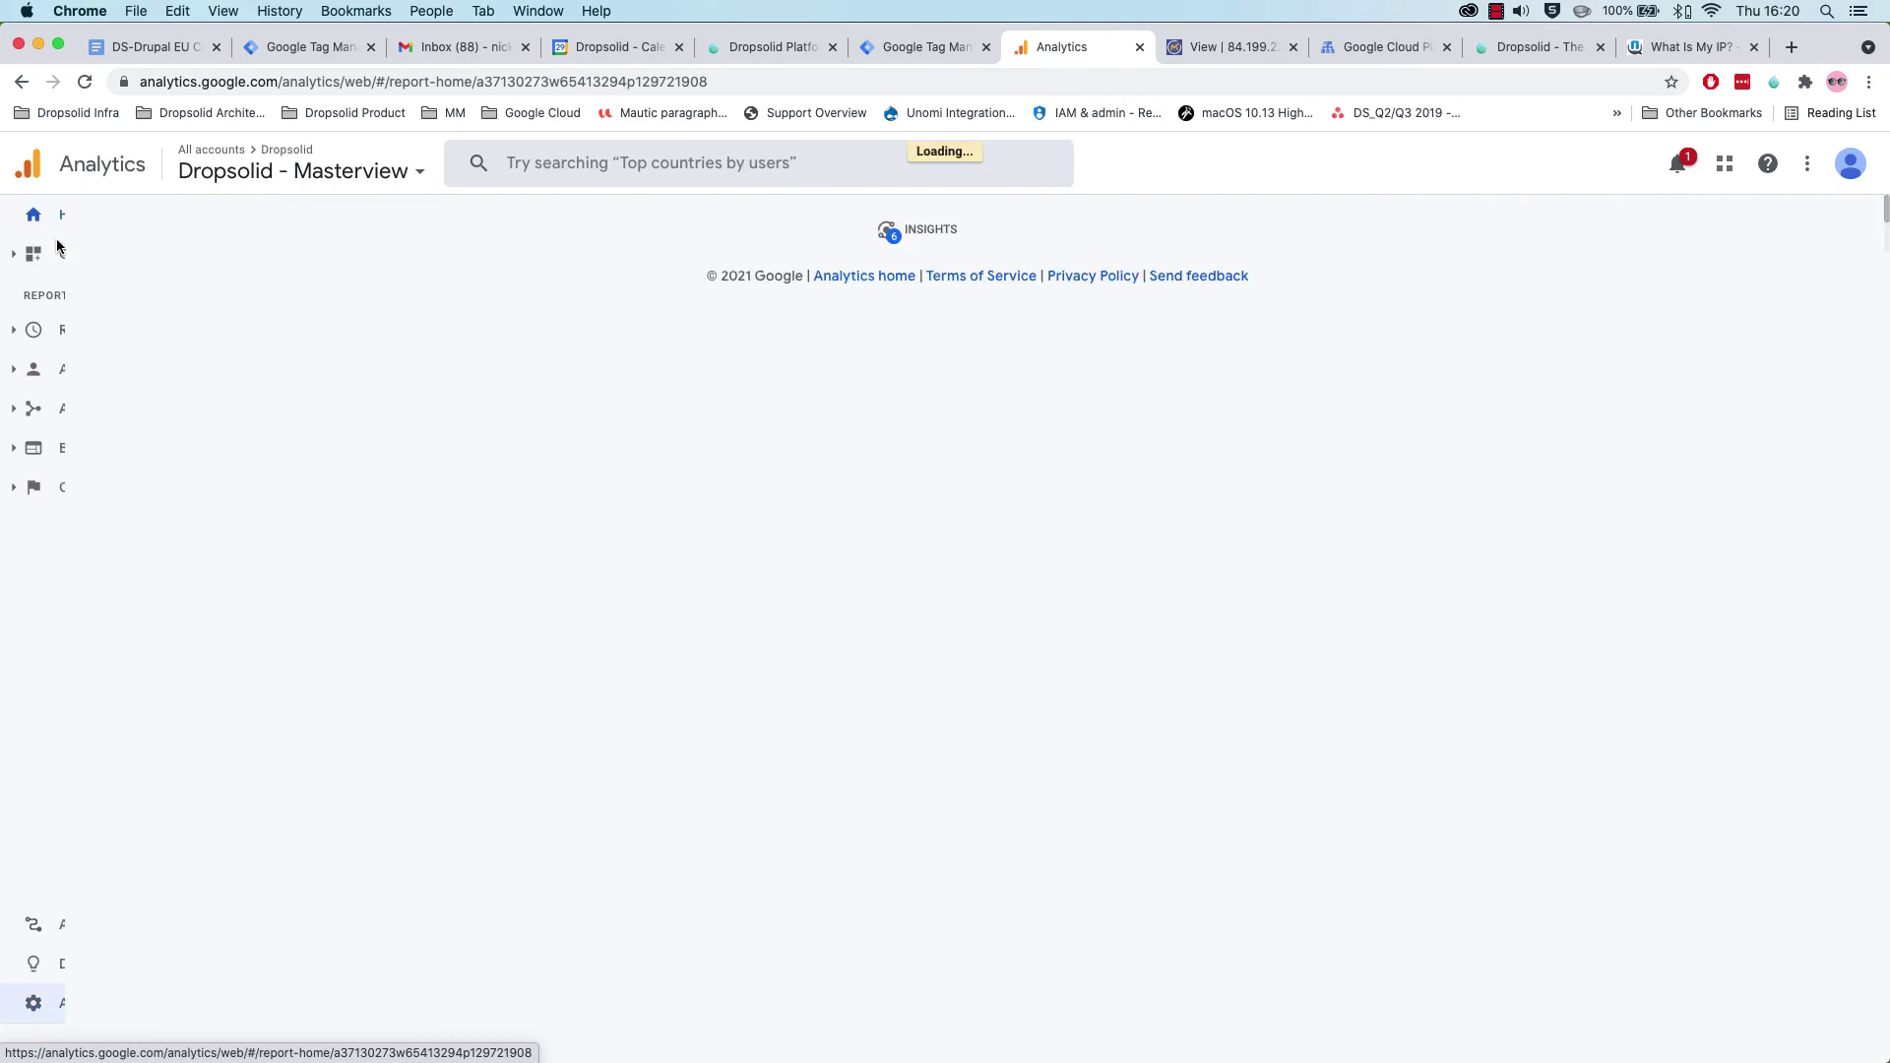
pyautogui.click(13, 254)
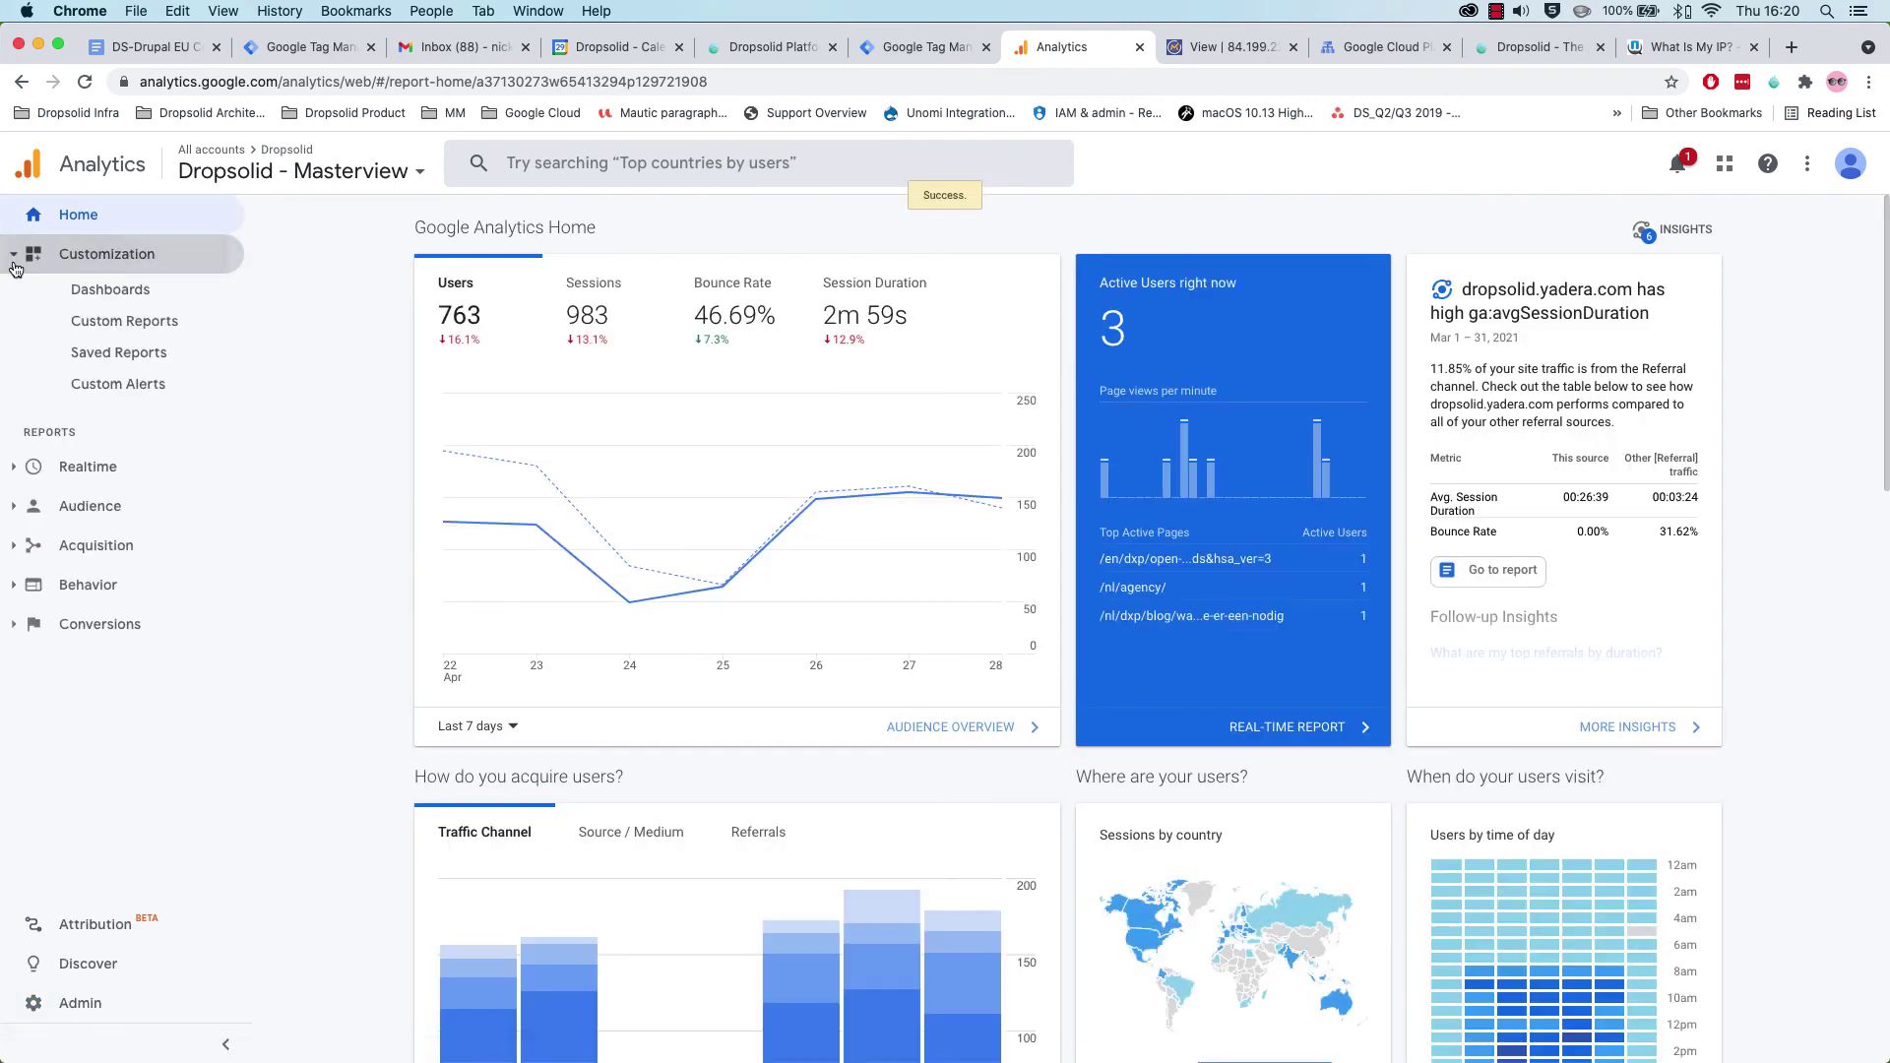
pyautogui.click(119, 321)
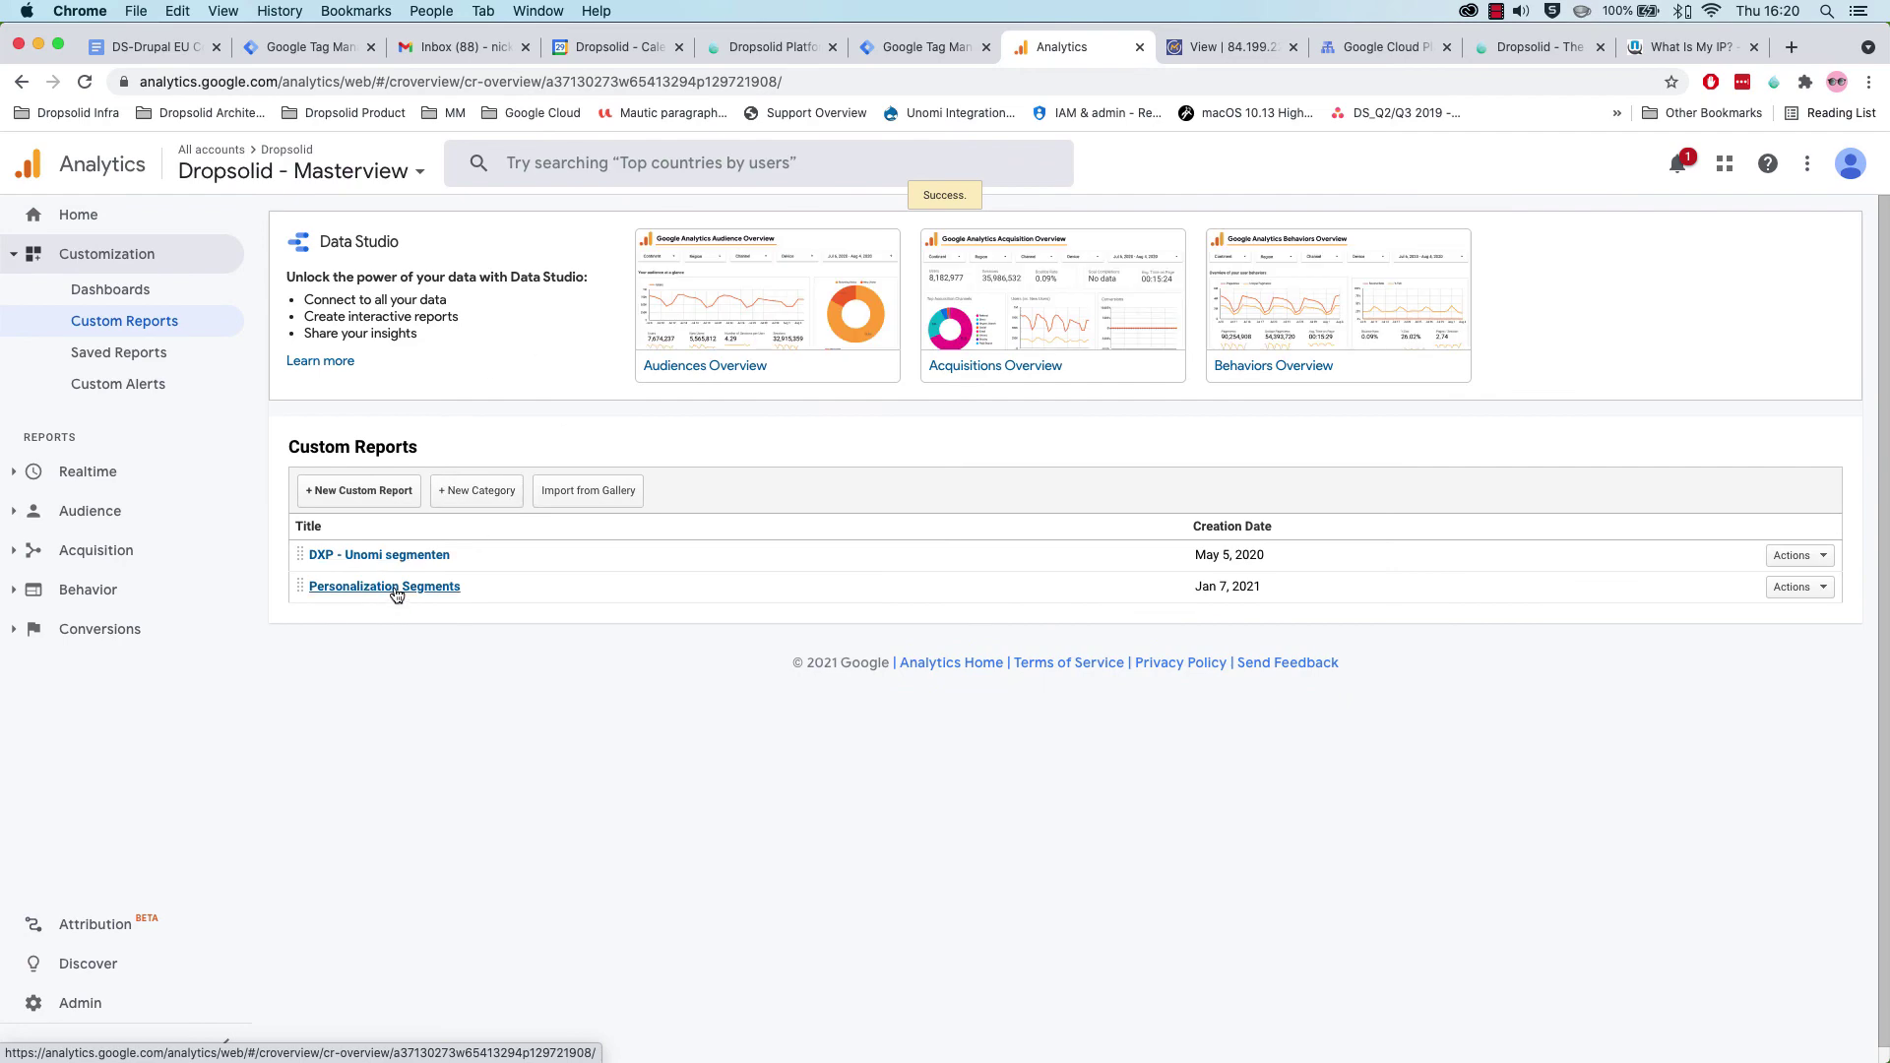
pyautogui.click(382, 560)
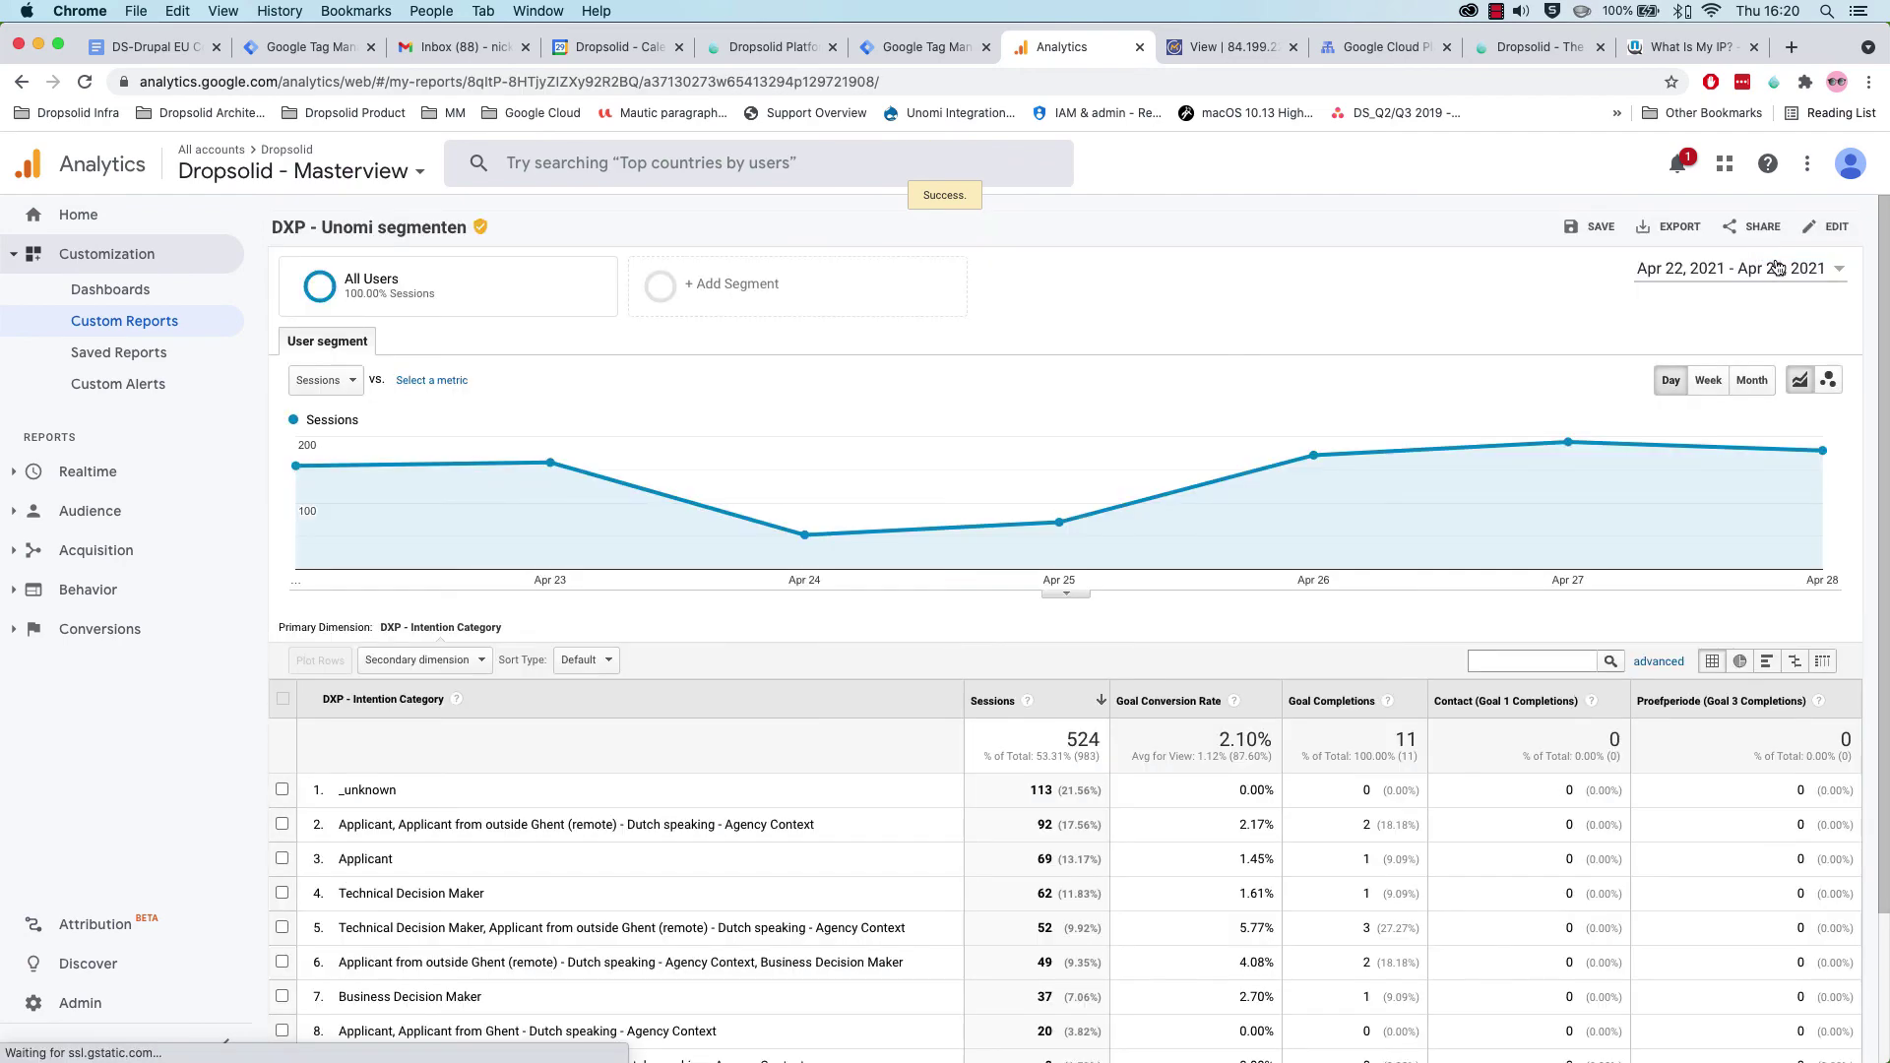
# Set the report's date range to Last 7 days to see sessions per intention category.
pyautogui.click(1777, 267)
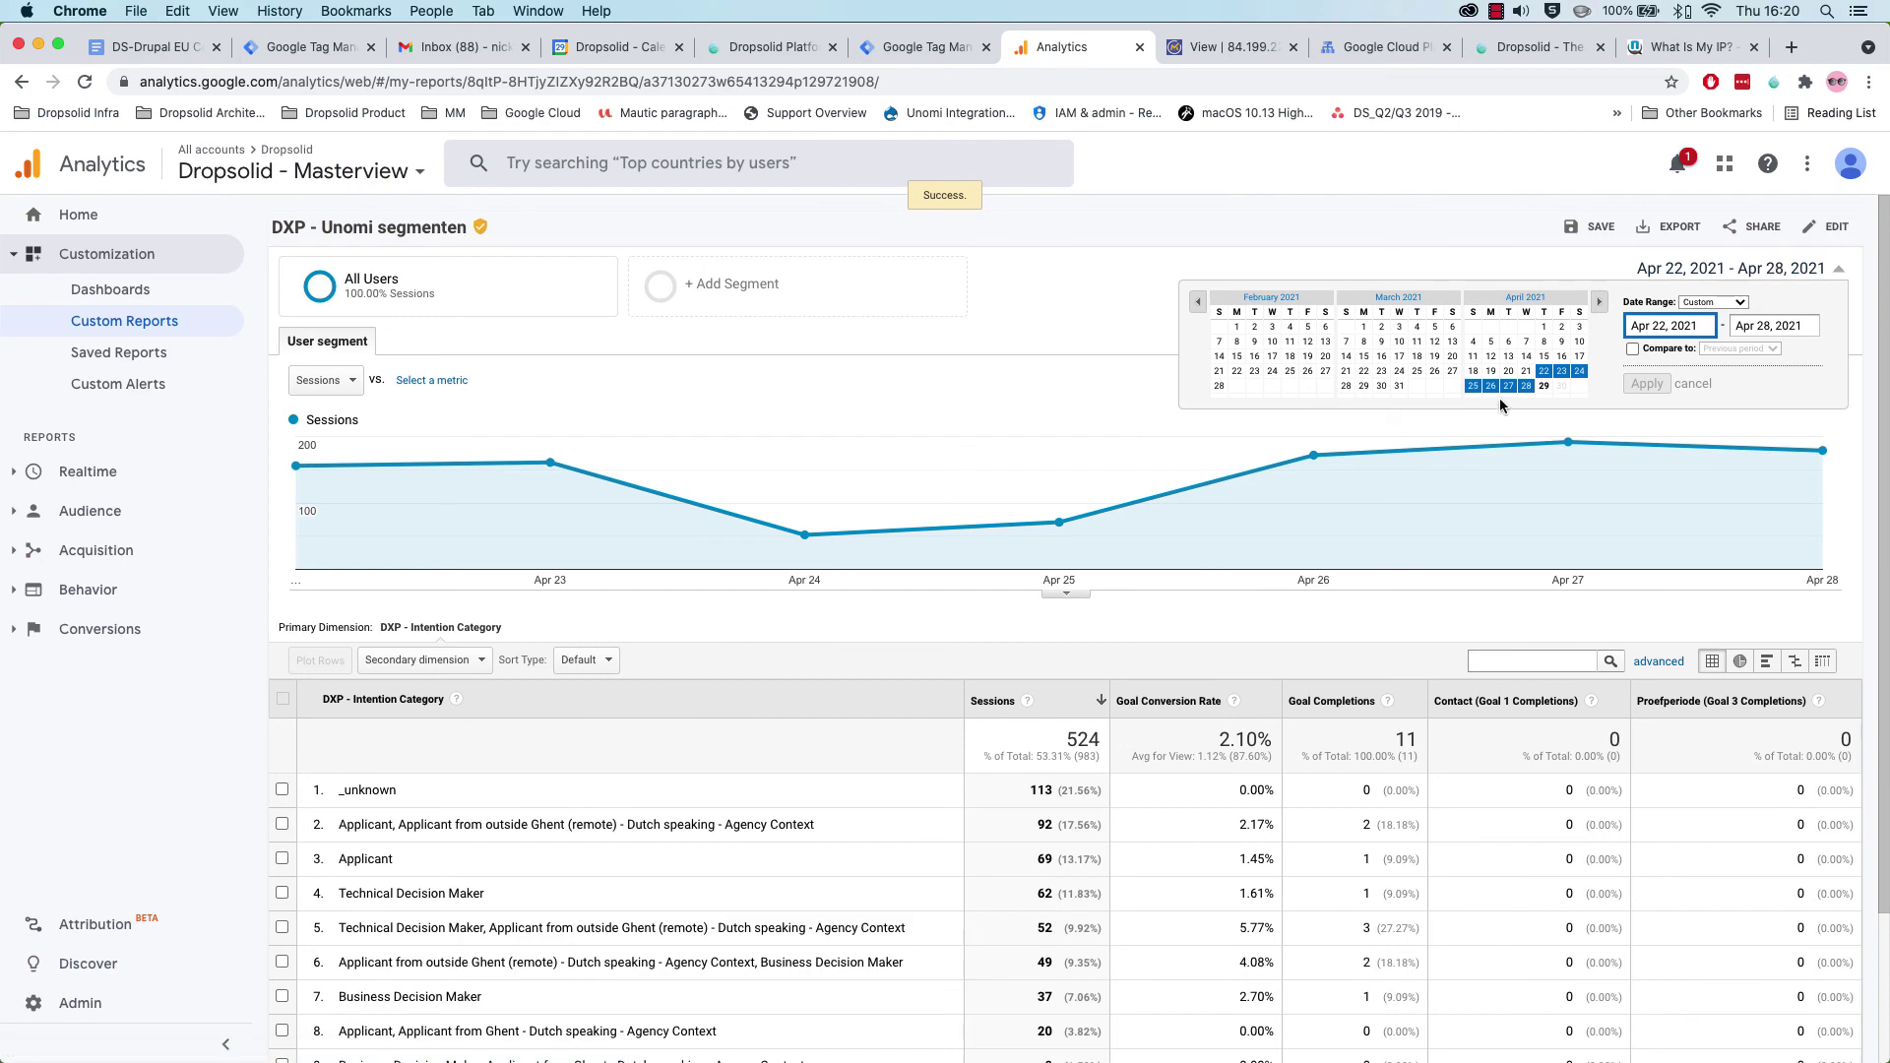
pyautogui.click(1735, 310)
pyautogui.click(1713, 359)
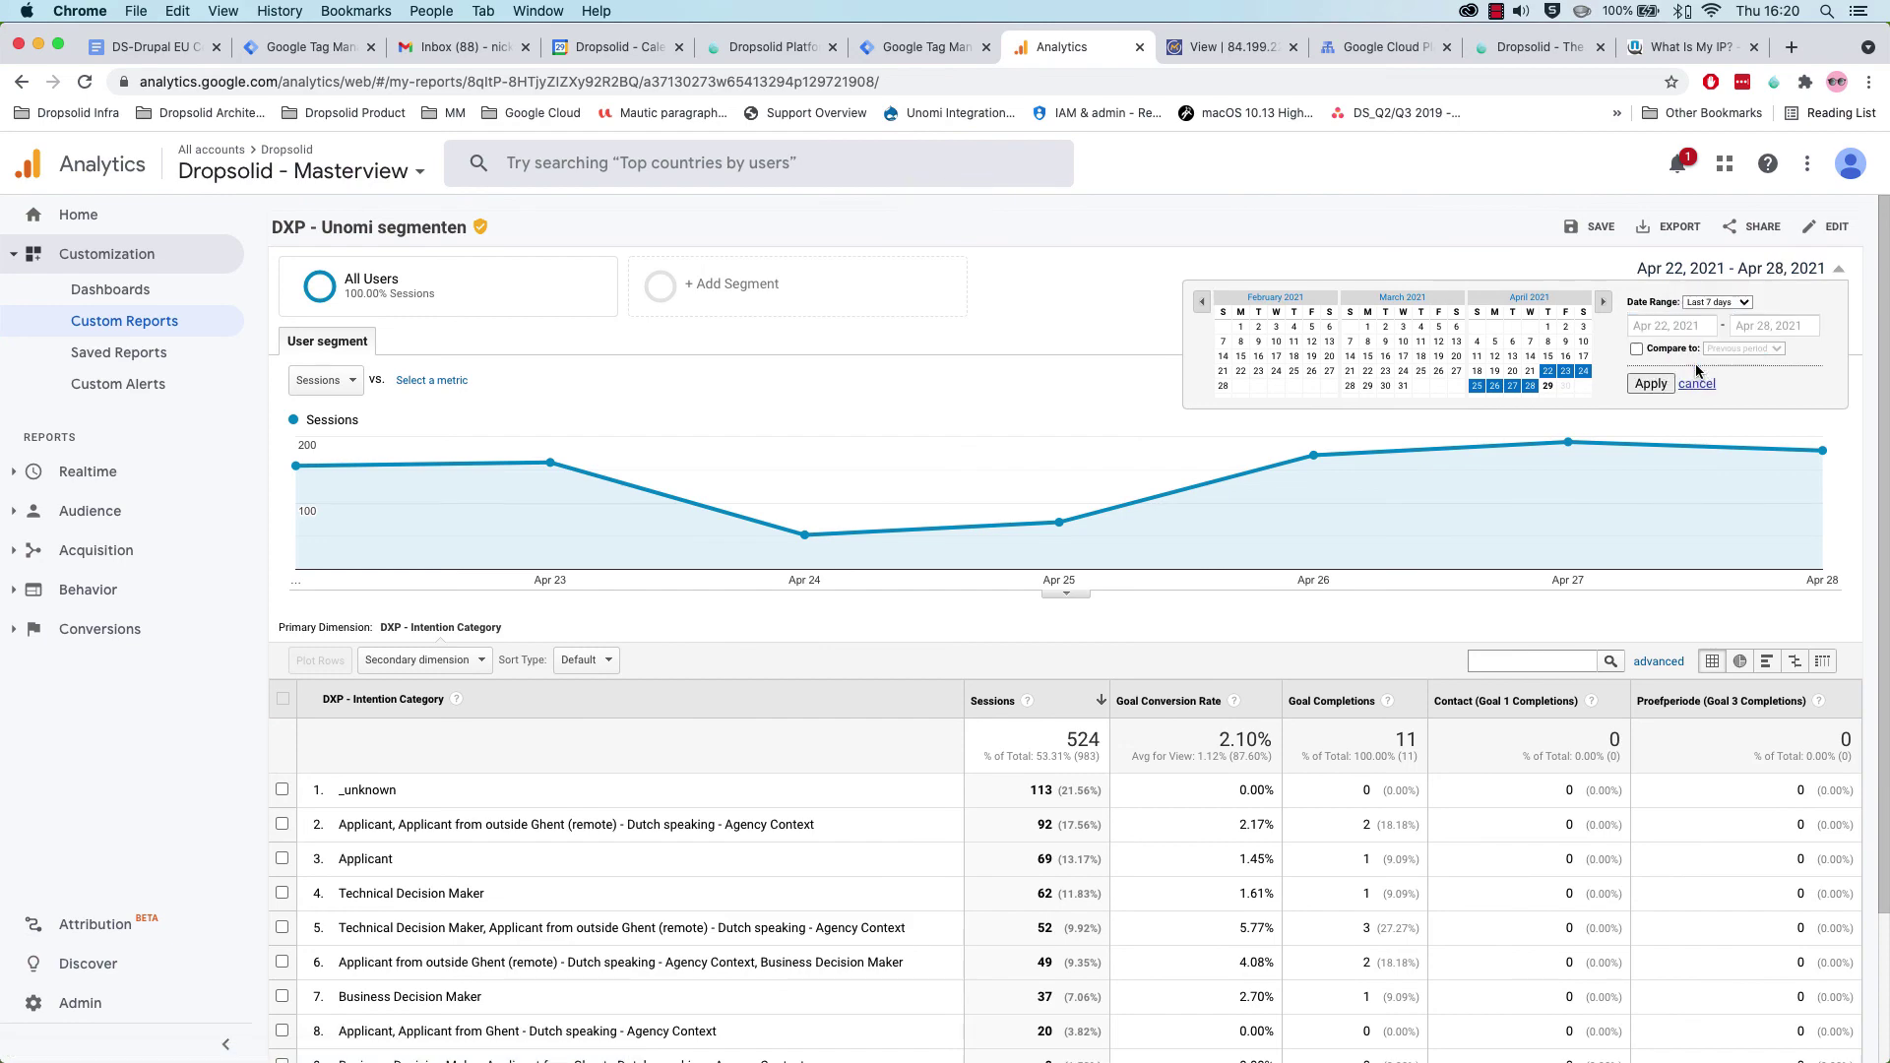
pyautogui.click(1651, 383)
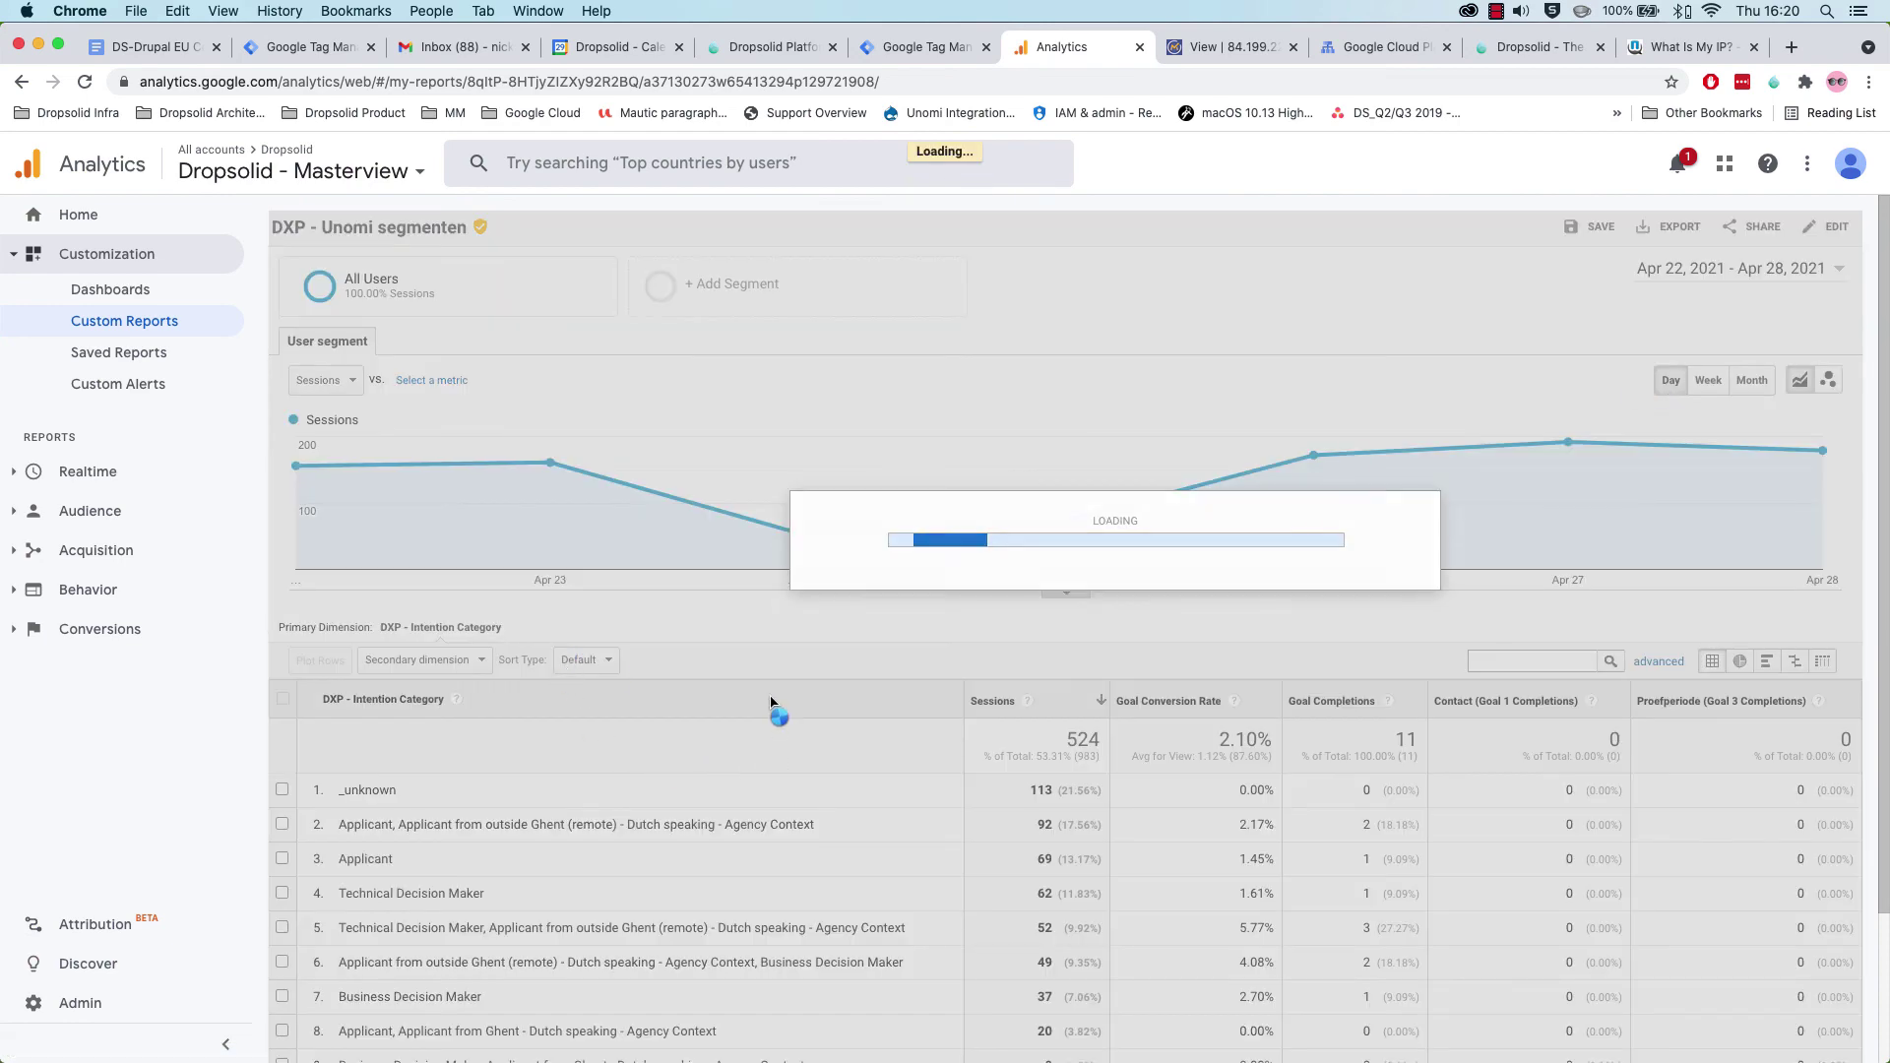
pyautogui.scroll(-1, 772, 711)
pyautogui.scroll(-3, 771, 711)
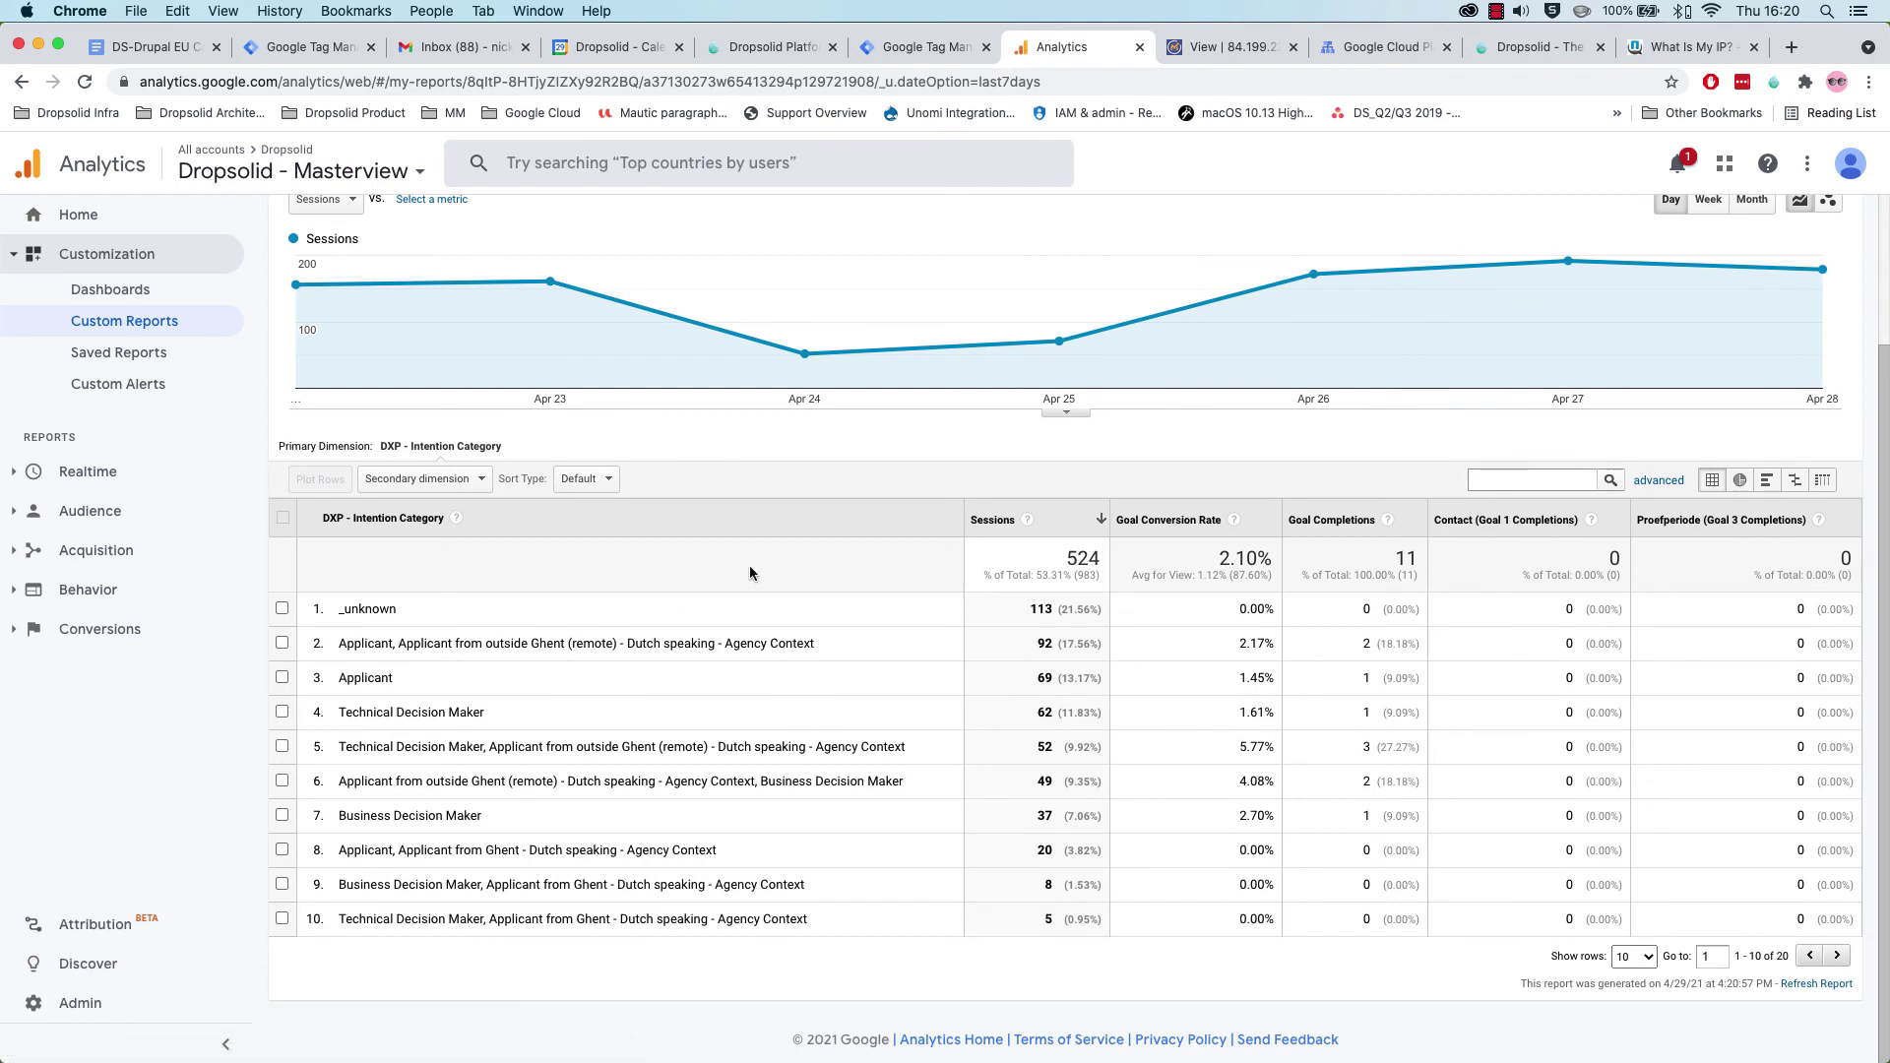